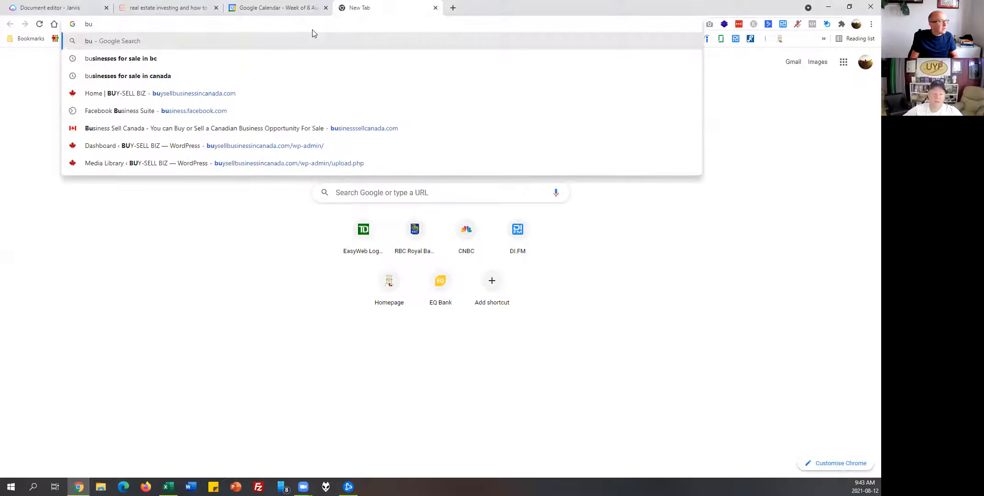
# - Open buysellbusinessincanada.com and look over the home page's province categories and recent listings section
pyautogui.write('ysellbusinessincanada.com')
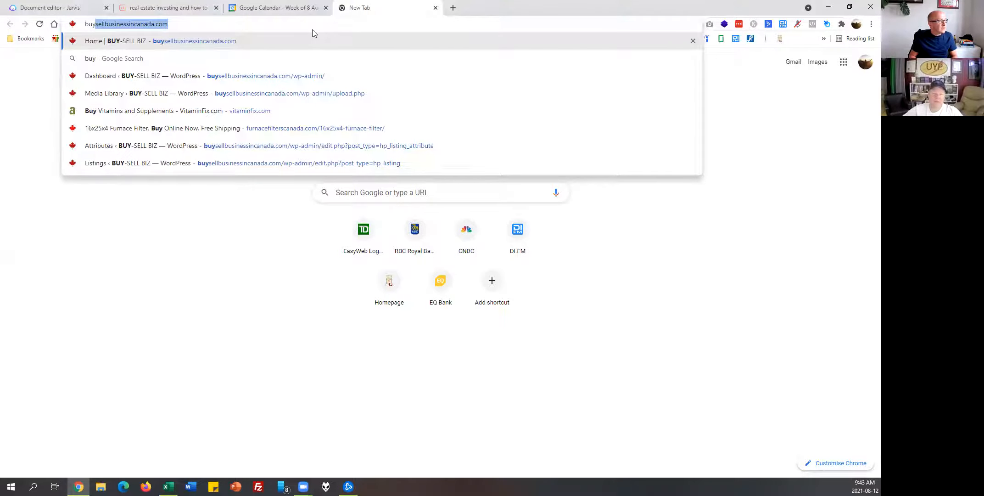
pyautogui.press('Return')
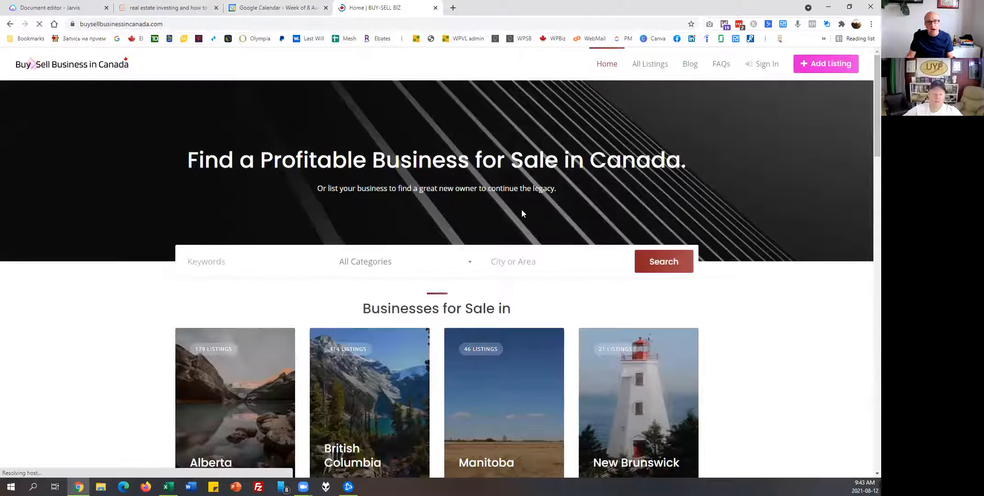
pyautogui.scroll(-3, 562, 204)
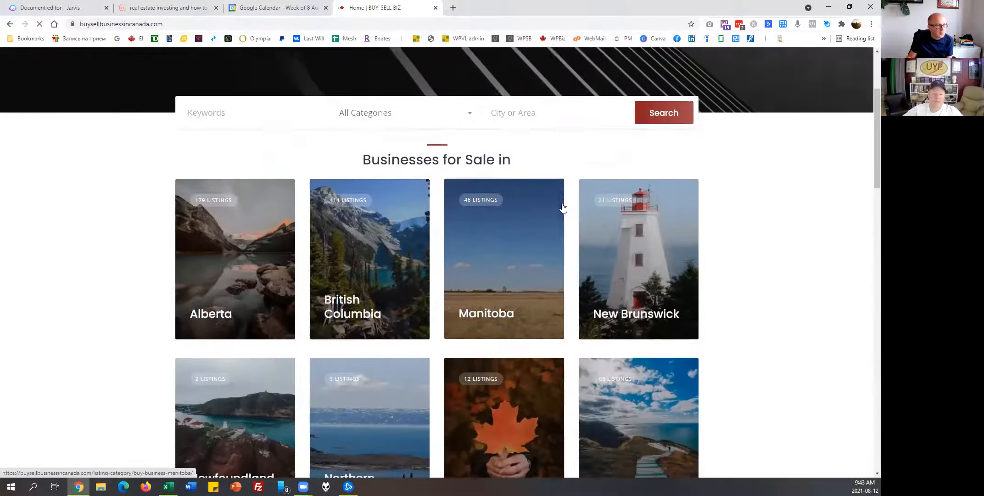
pyautogui.scroll(-9, 563, 208)
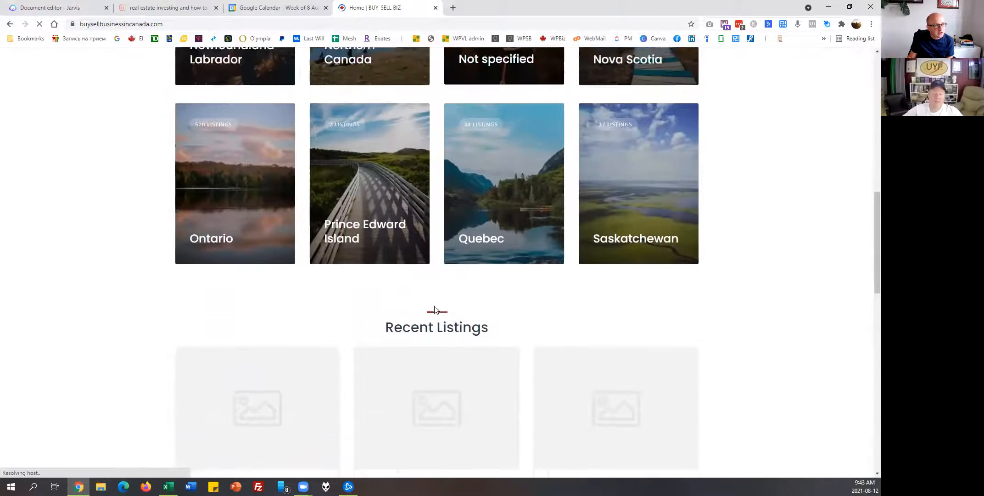
pyautogui.scroll(13, 436, 309)
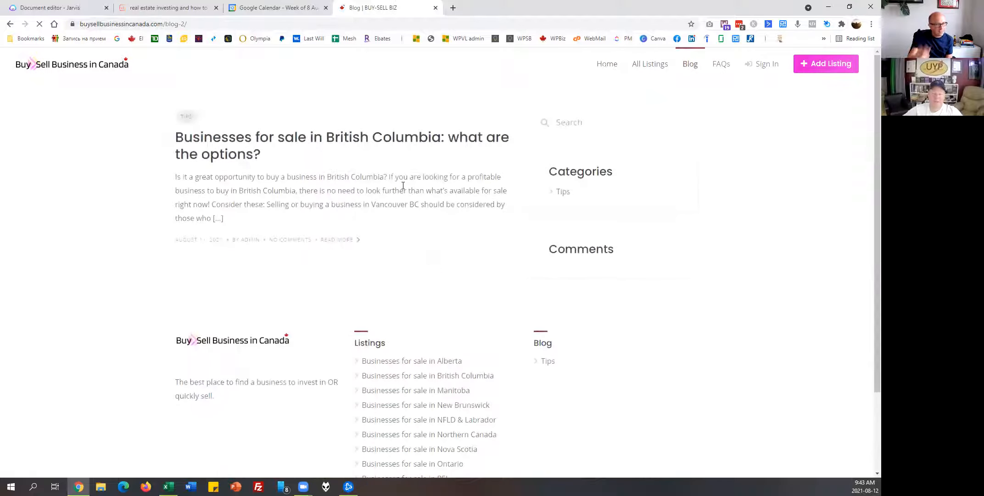
# - Open the blog article "Businesses for sale in British Columbia: what are the options?" and skim its sections, images and comment form
pyautogui.click(288, 143)
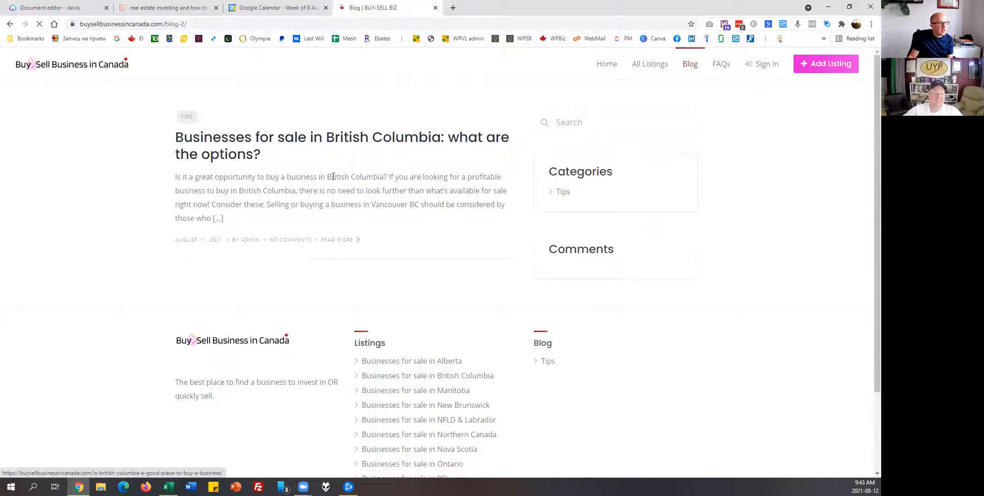
pyautogui.scroll(-10, 541, 160)
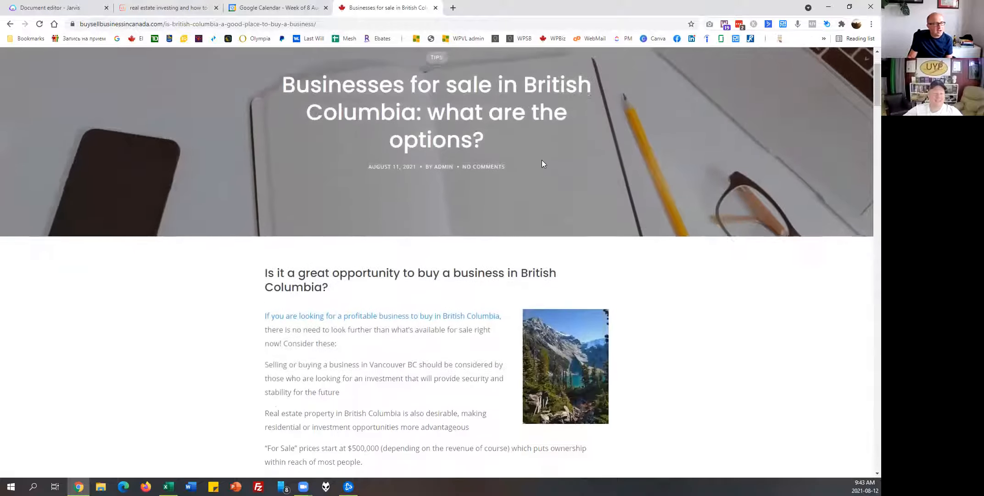
pyautogui.scroll(-11, 321, 254)
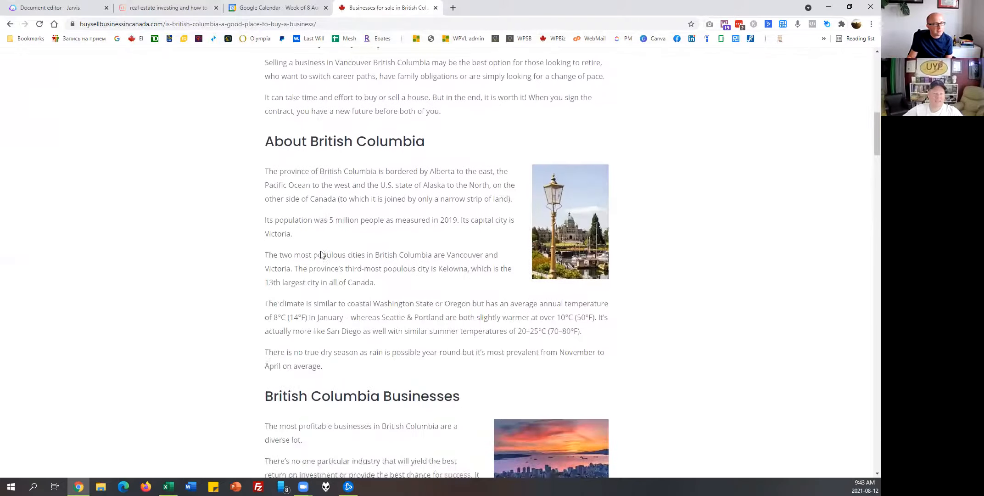
pyautogui.scroll(-10, 321, 255)
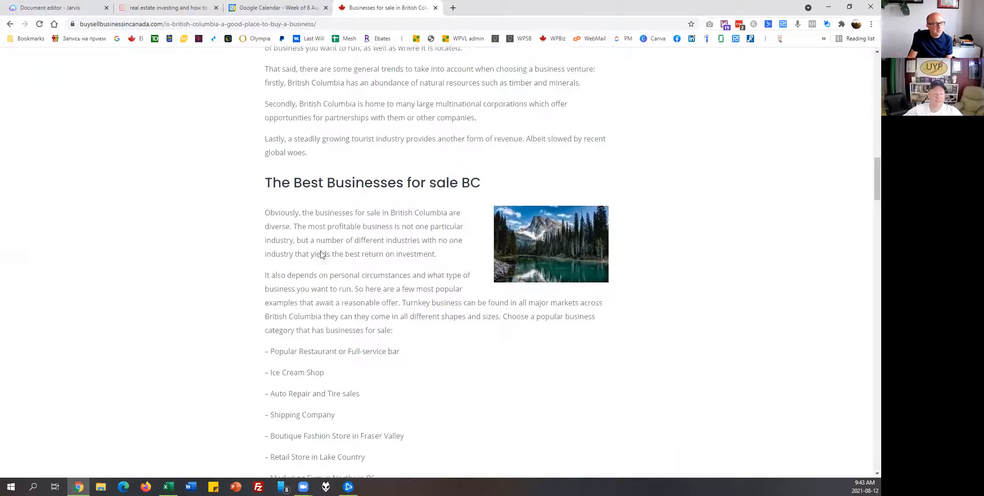
pyautogui.scroll(-9, 321, 252)
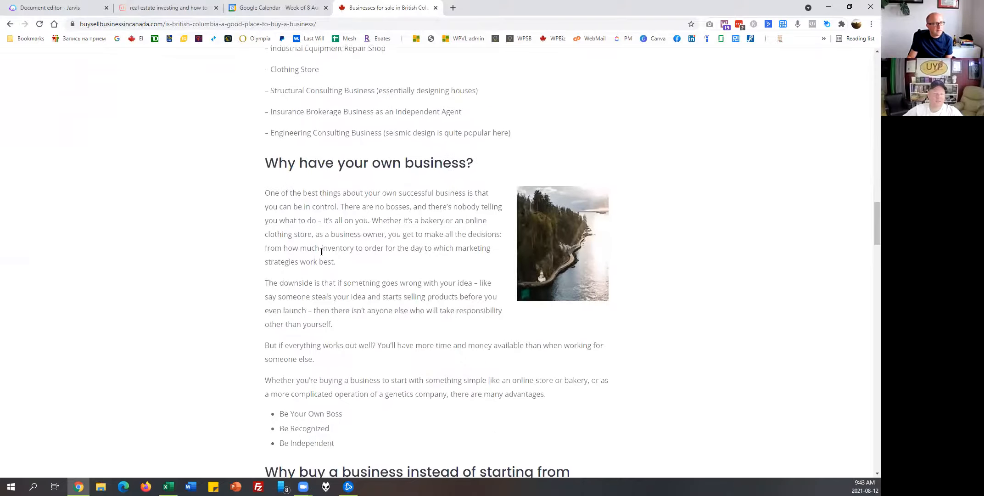
pyautogui.scroll(-11, 322, 254)
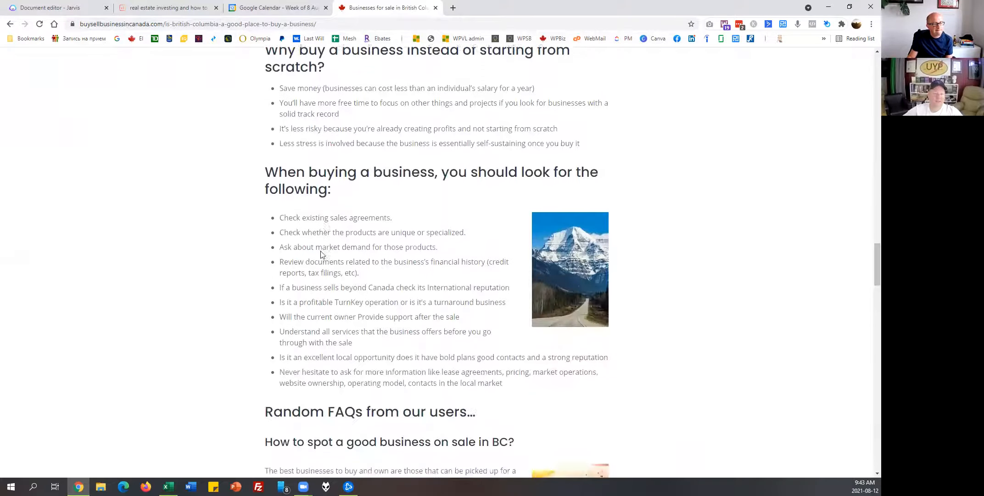
pyautogui.scroll(-13, 321, 252)
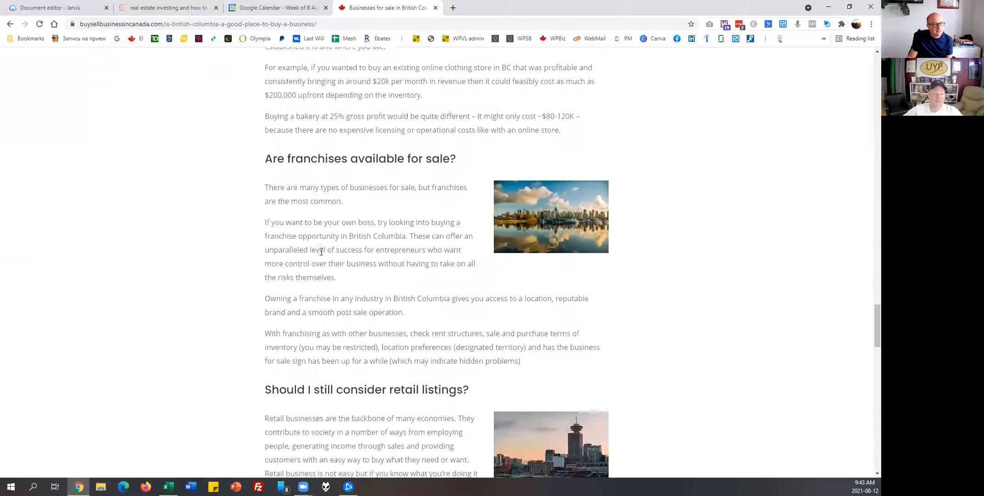
pyautogui.scroll(-9, 321, 252)
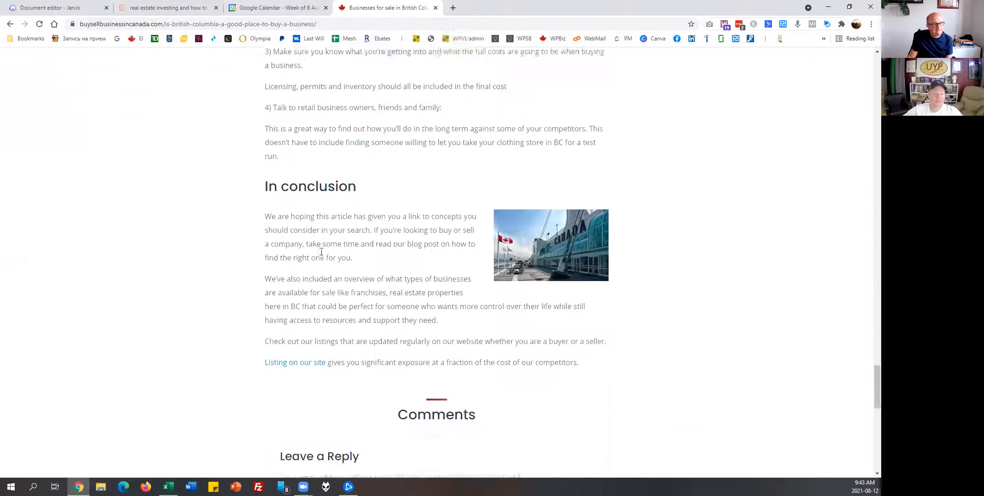
pyautogui.scroll(-3, 322, 252)
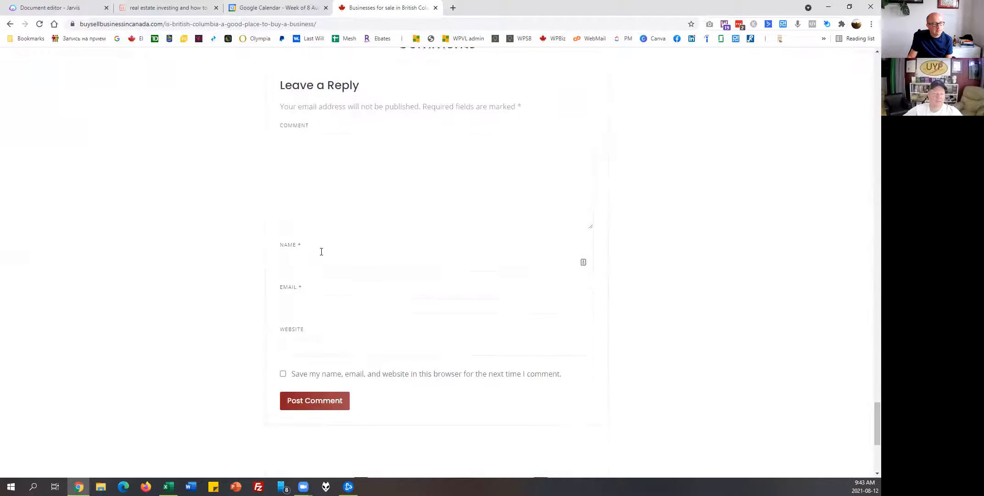
pyautogui.press('Home')
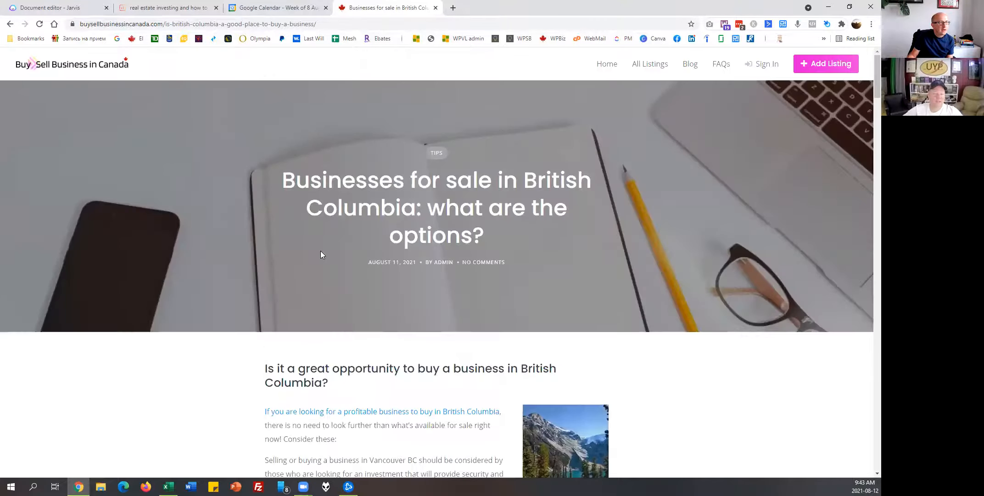
# - Go to the GTA Property Hub home page at gtapropertyhub.com
pyautogui.click(445, 22)
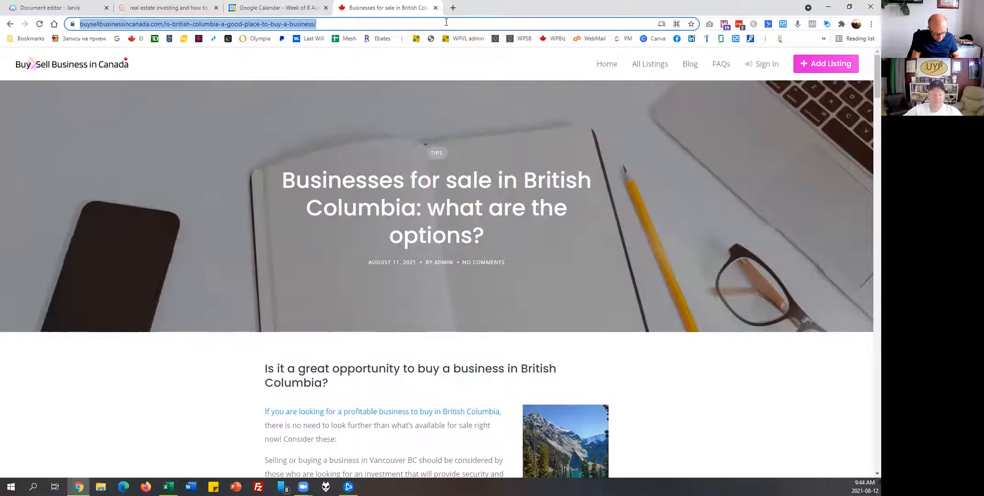
pyautogui.write('gt')
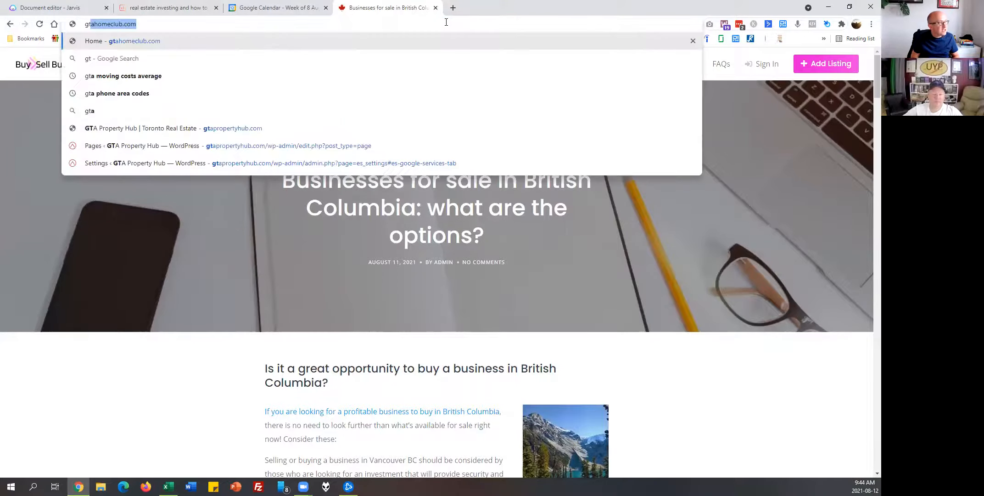
pyautogui.write('a')
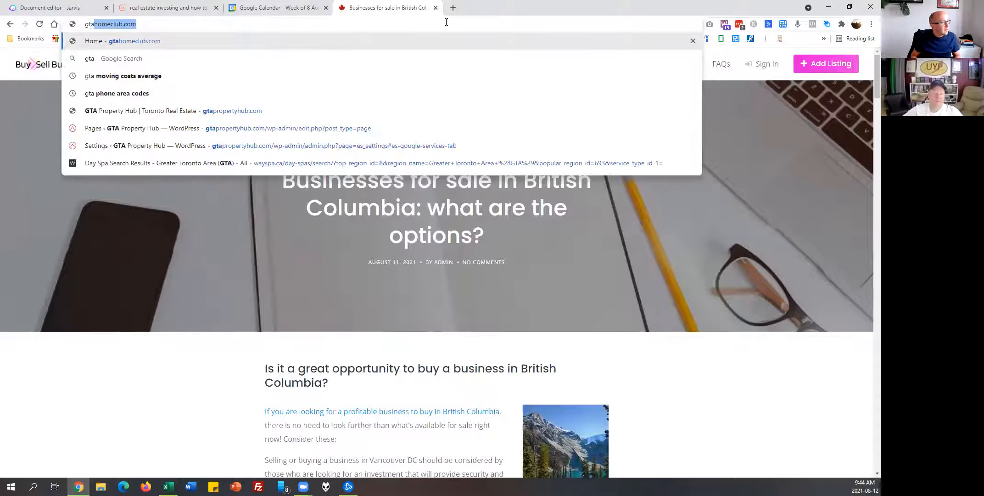
pyautogui.press('Down')
pyautogui.press('Down')
pyautogui.press('Down')
pyautogui.press('Down')
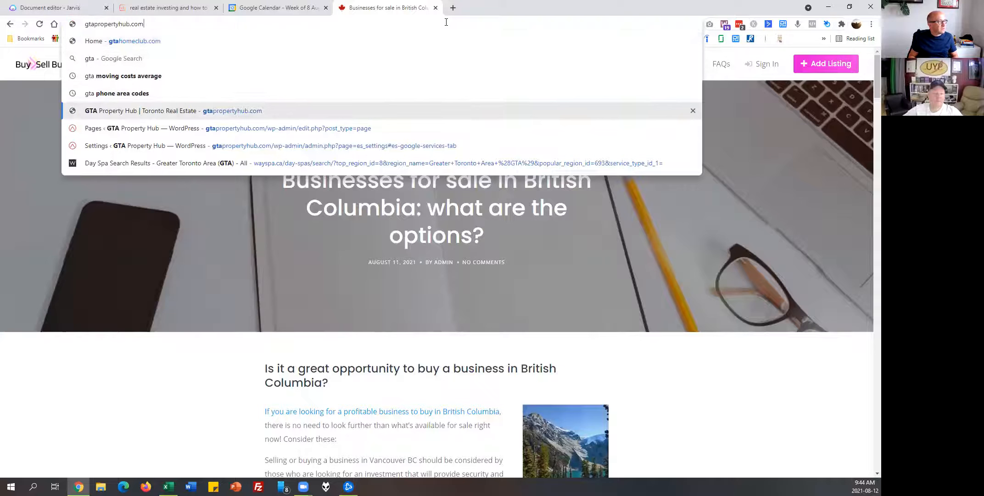
pyautogui.press('Return')
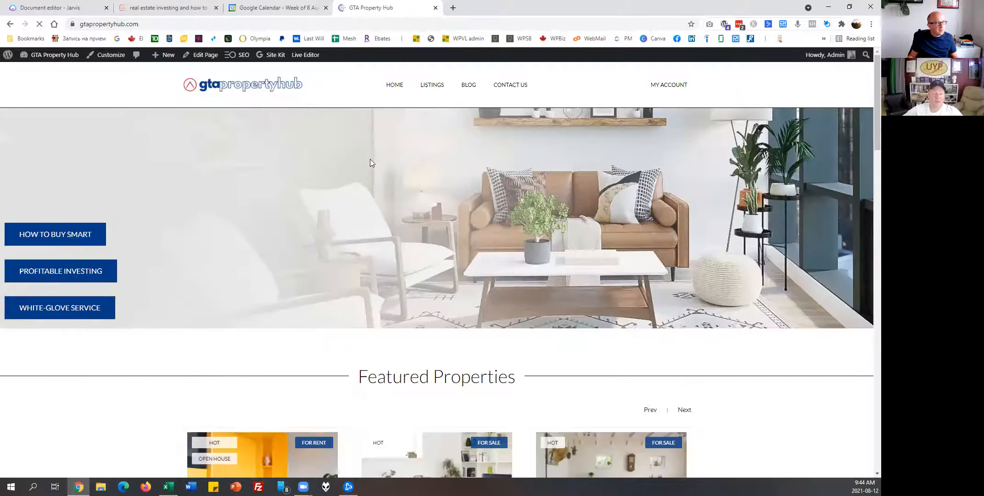
# - Review the home page's featured properties, testimonials, About Me section and introduction video
pyautogui.scroll(-3, 423, 145)
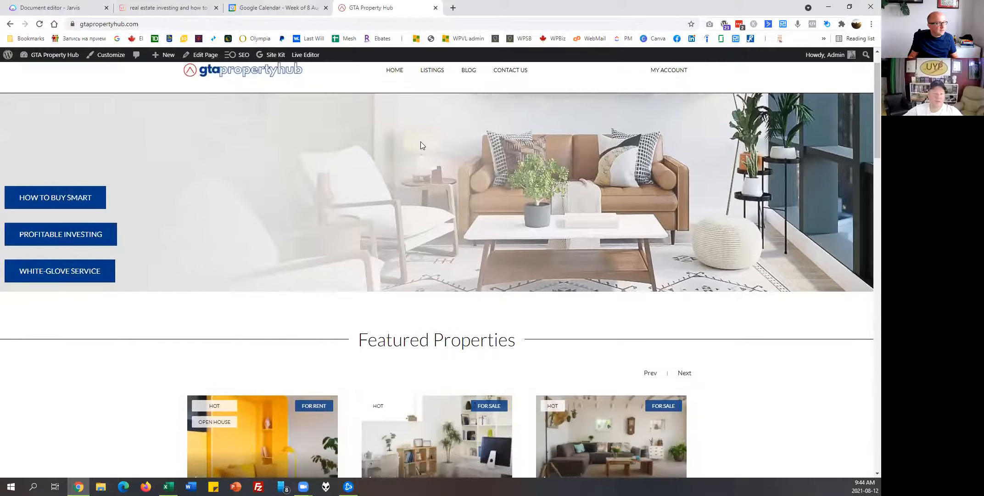
pyautogui.scroll(-10, 422, 146)
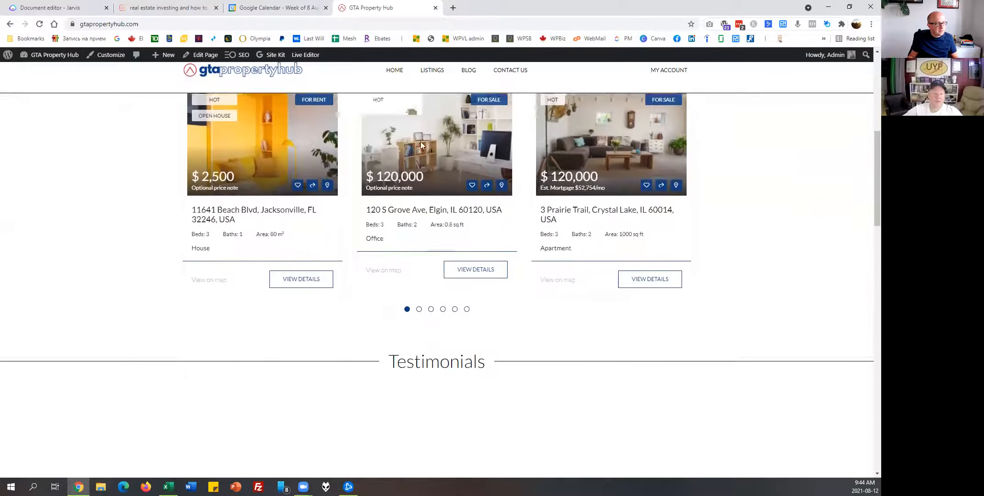
pyautogui.scroll(-6, 422, 146)
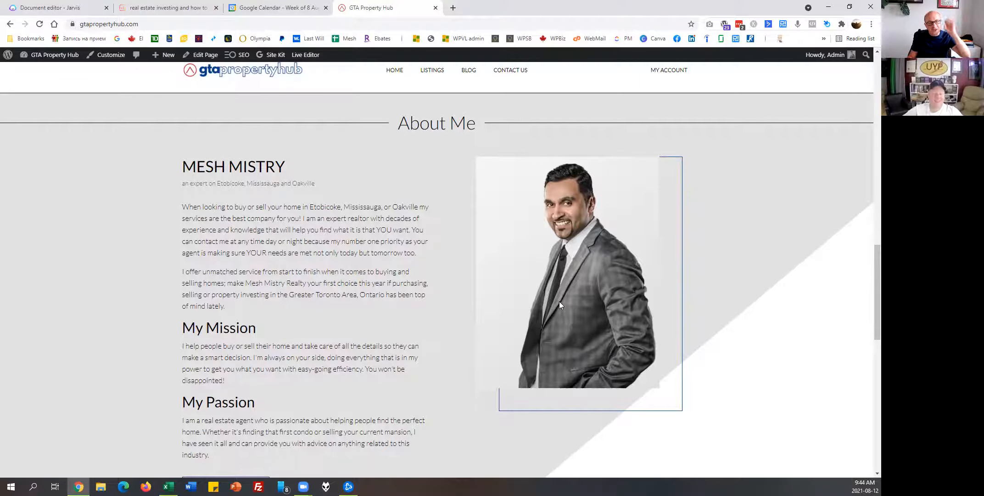
pyautogui.scroll(-2, 538, 301)
pyautogui.scroll(-10, 537, 302)
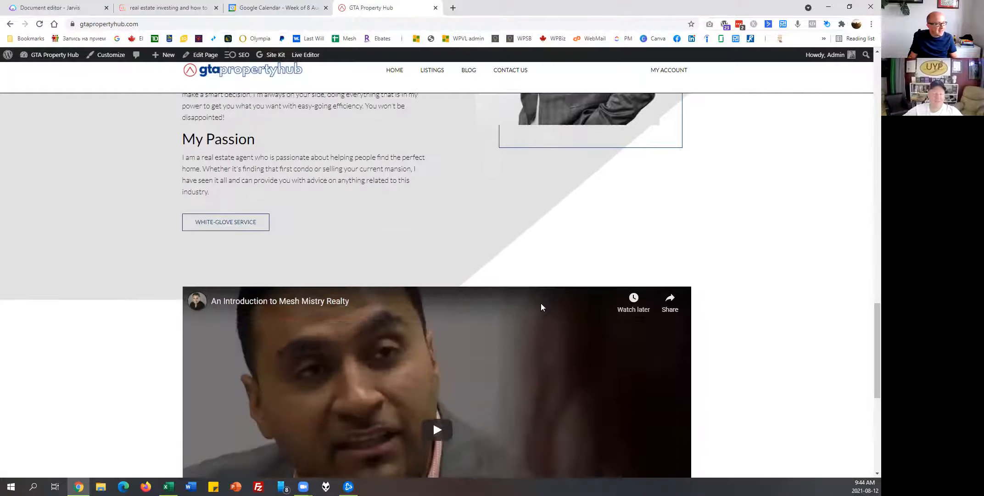
pyautogui.scroll(20, 541, 303)
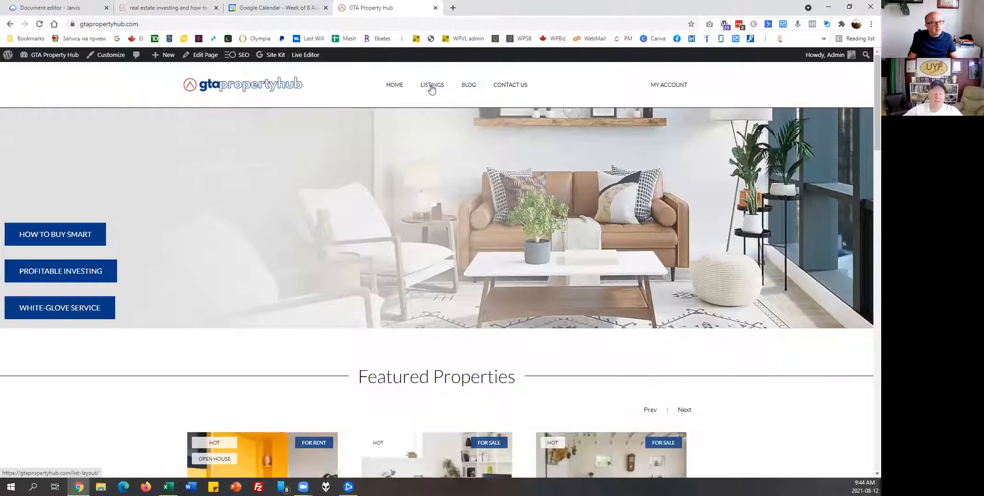
# - View the site's property listings page and its blog page of articles
pyautogui.click(432, 86)
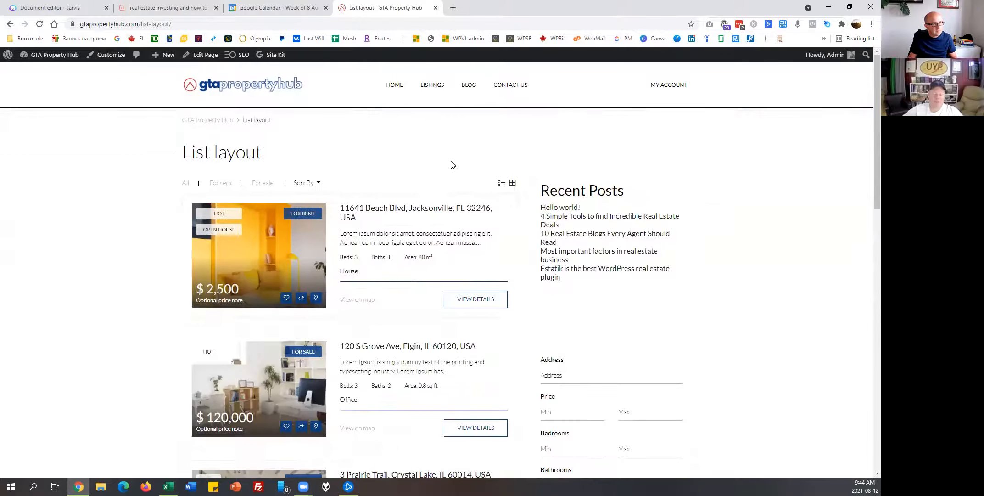
pyautogui.click(469, 86)
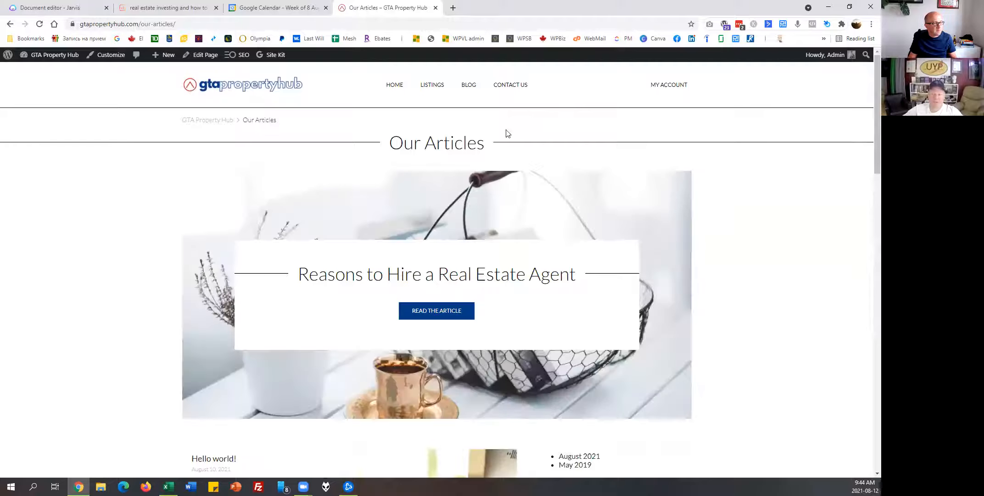
pyautogui.scroll(-6, 469, 214)
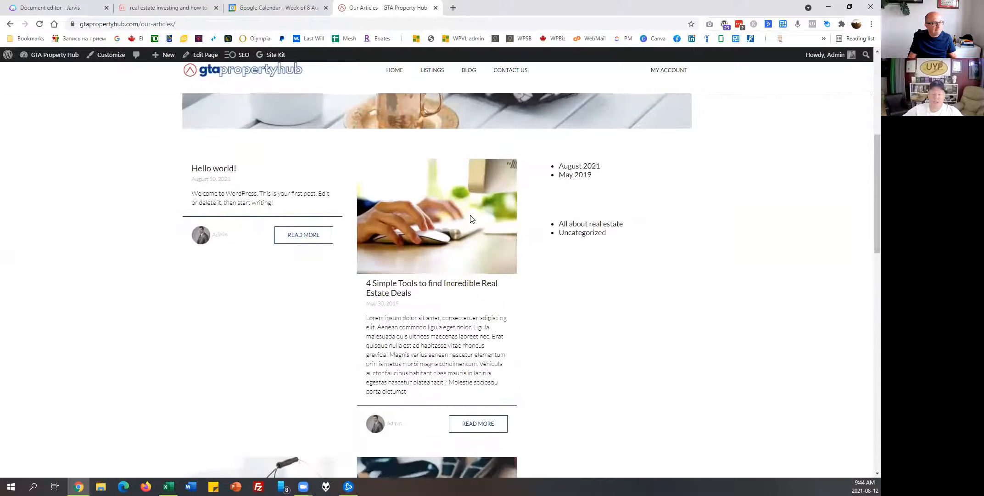
pyautogui.scroll(6, 470, 219)
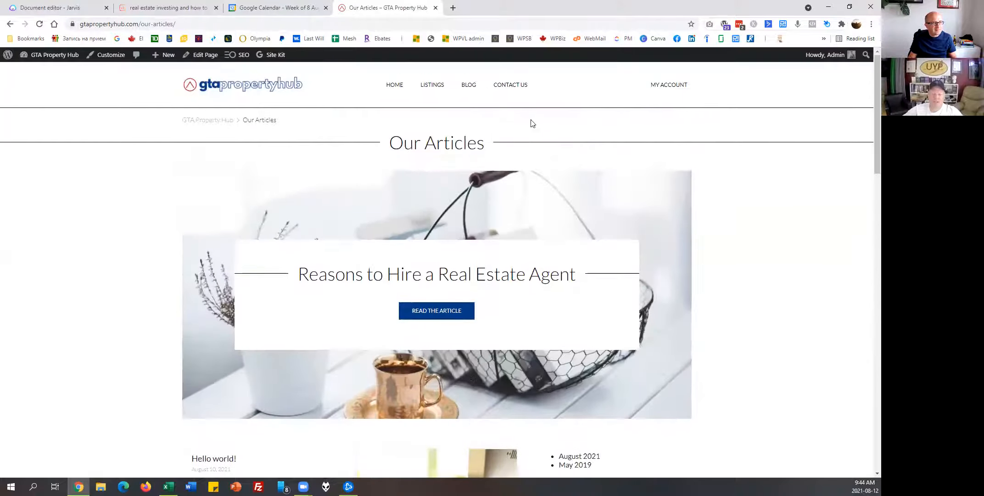
# - Open the Contact Us page and examine its contact details, form area and social media links, including those in the footer
pyautogui.click(518, 89)
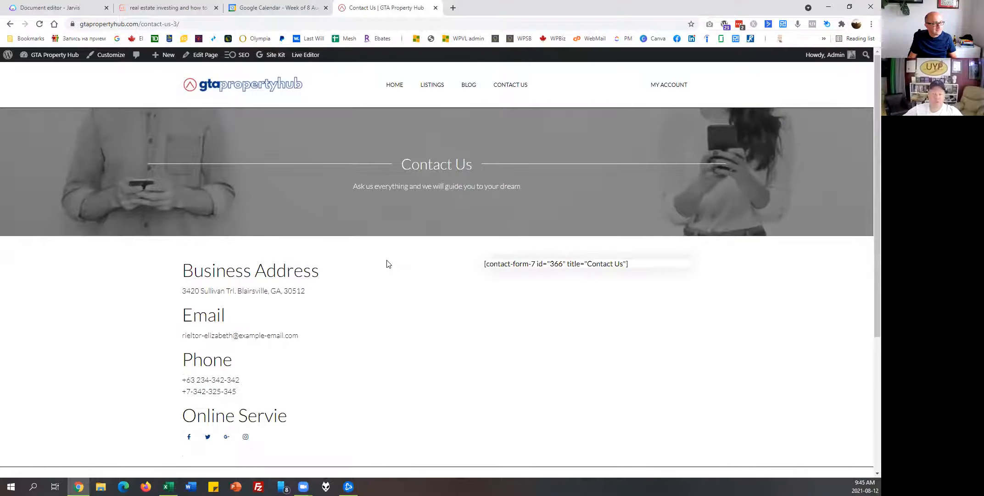
pyautogui.scroll(-1, 389, 274)
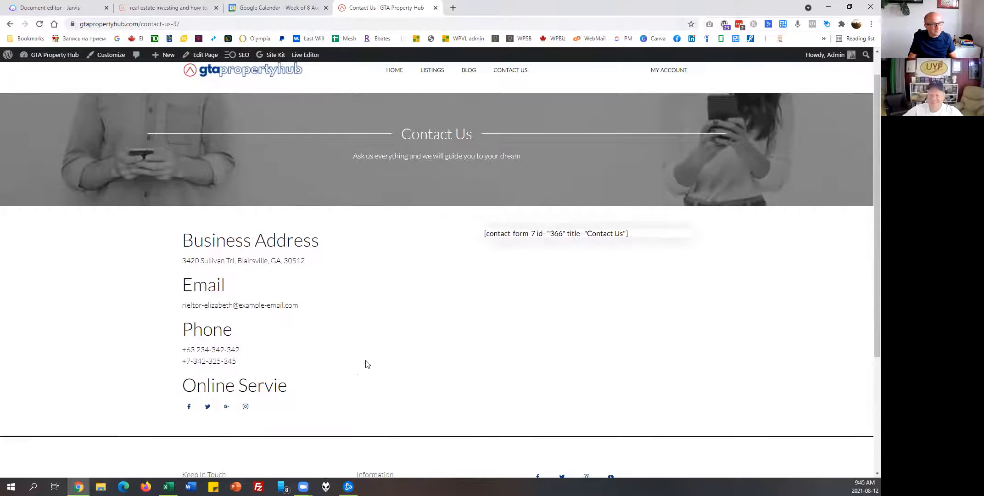
pyautogui.scroll(1, 367, 364)
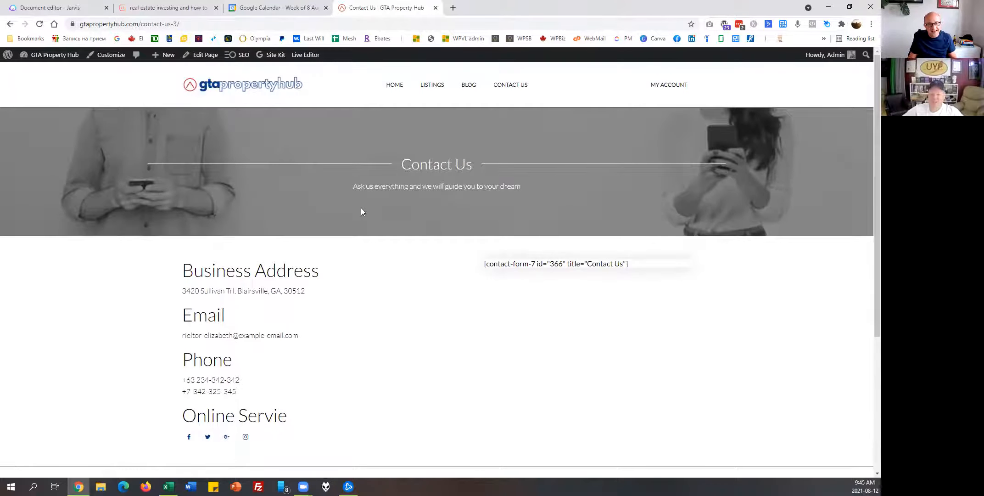
pyautogui.scroll(-3, 433, 307)
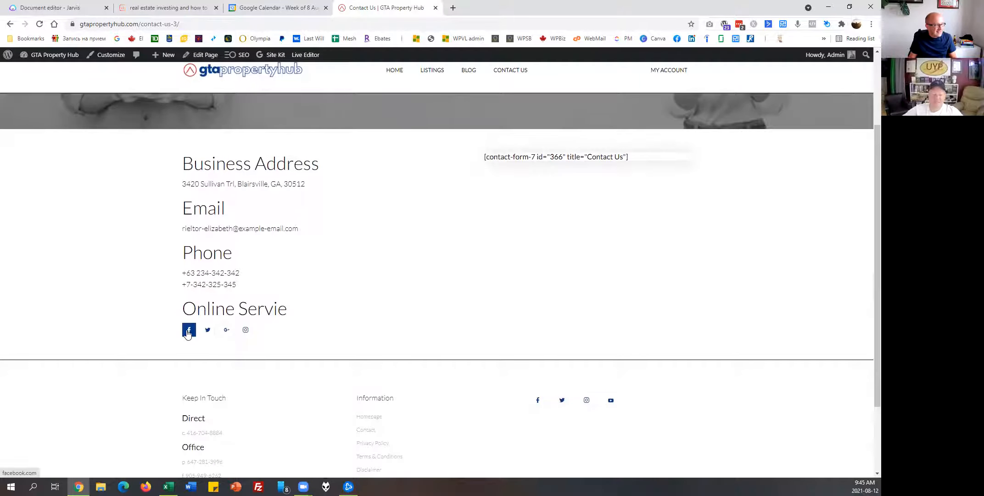
pyautogui.scroll(3, 440, 351)
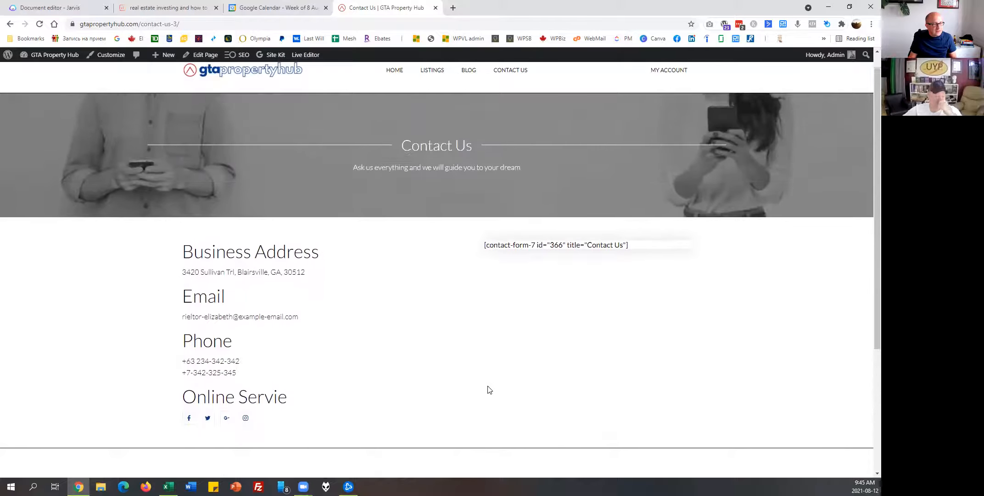
pyautogui.scroll(-3, 489, 389)
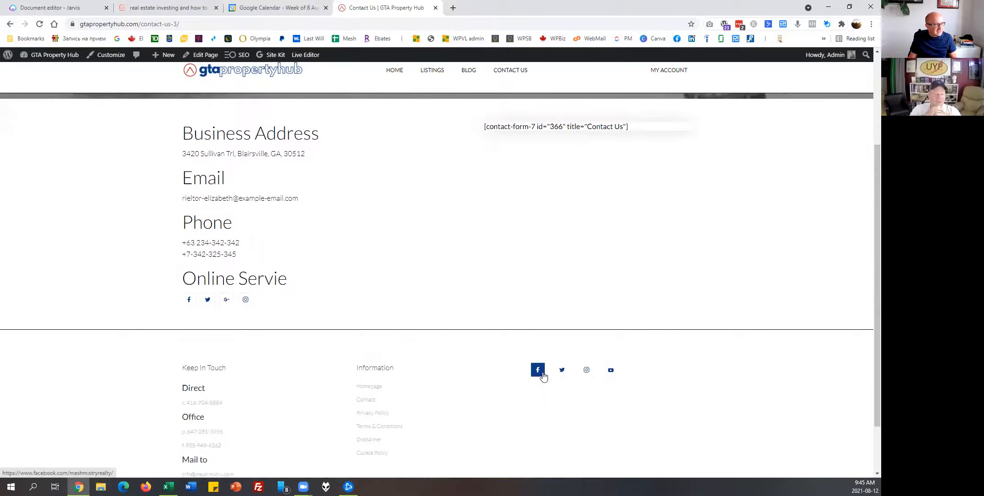
# - Review the Contact Us page again from its banner to the footer's contact details and information links
pyautogui.scroll(3, 431, 309)
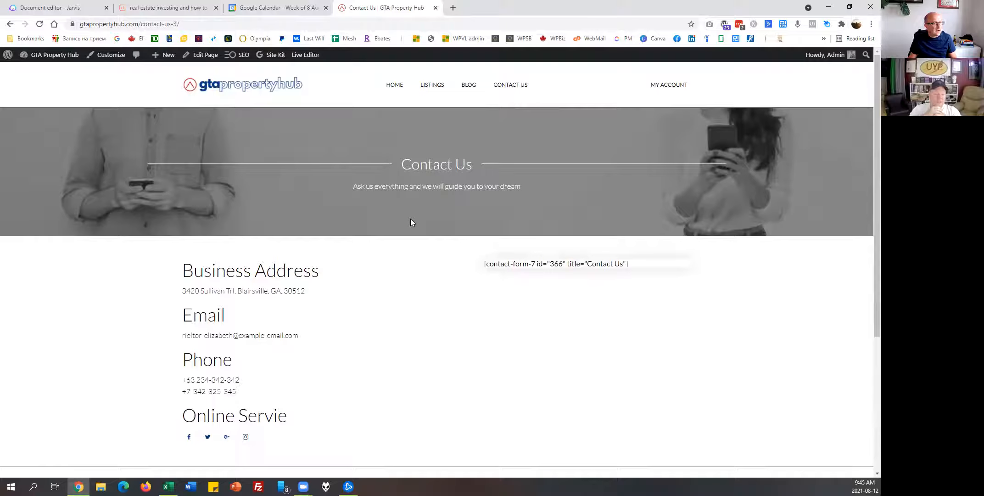
pyautogui.scroll(-2, 411, 223)
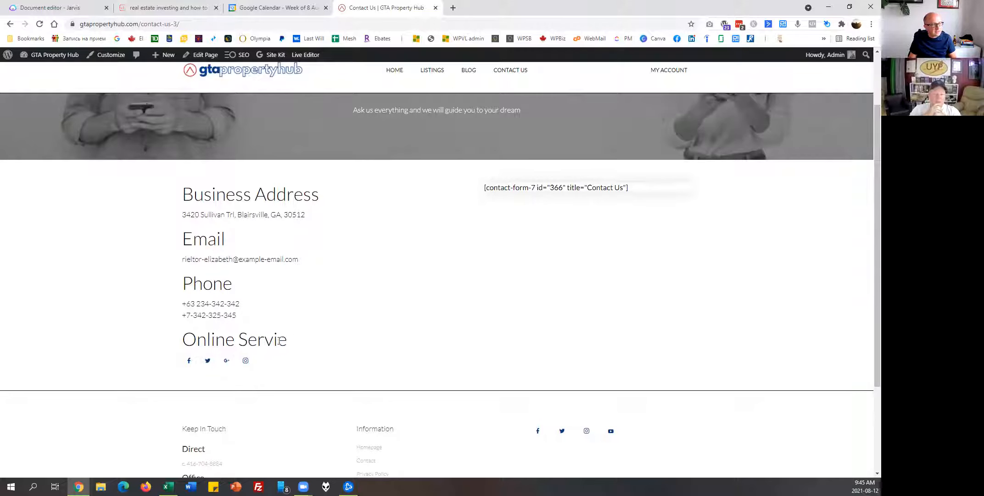
pyautogui.scroll(-3, 360, 366)
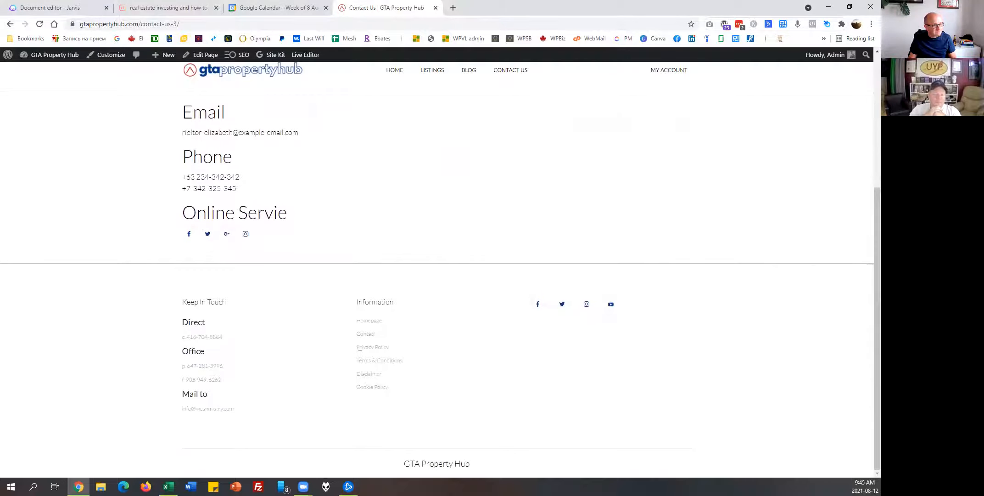
pyautogui.scroll(5, 284, 333)
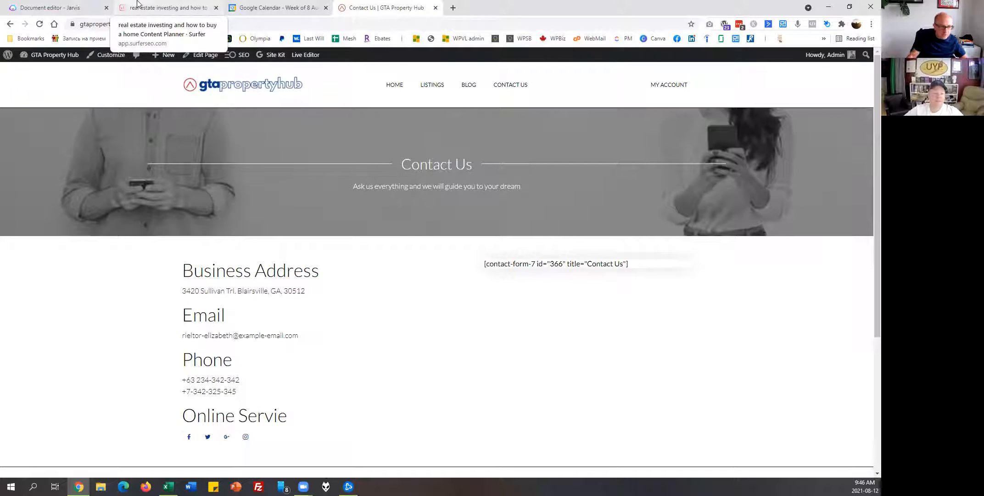
# - Switch to Surfer's Content Planner and view the cluster summary for real estate investing and how to buy a home
pyautogui.click(178, 13)
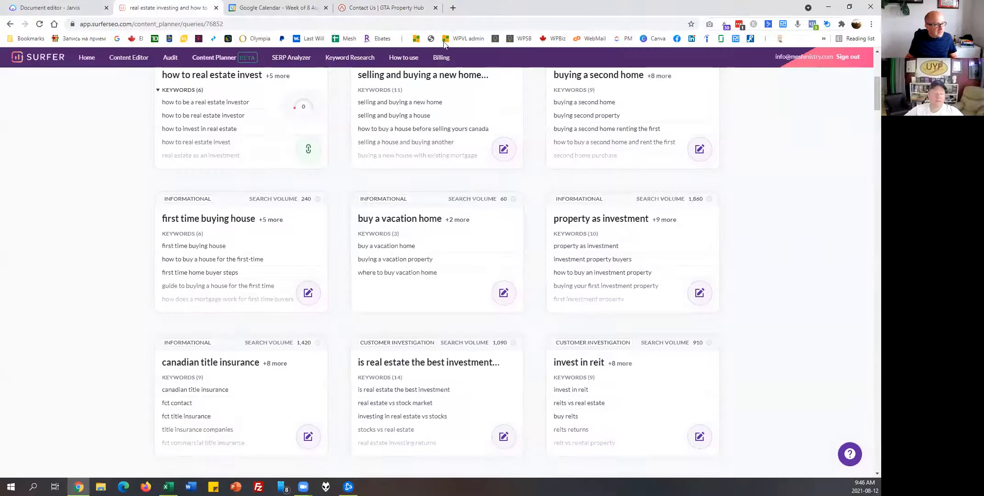
pyautogui.scroll(4, 407, 118)
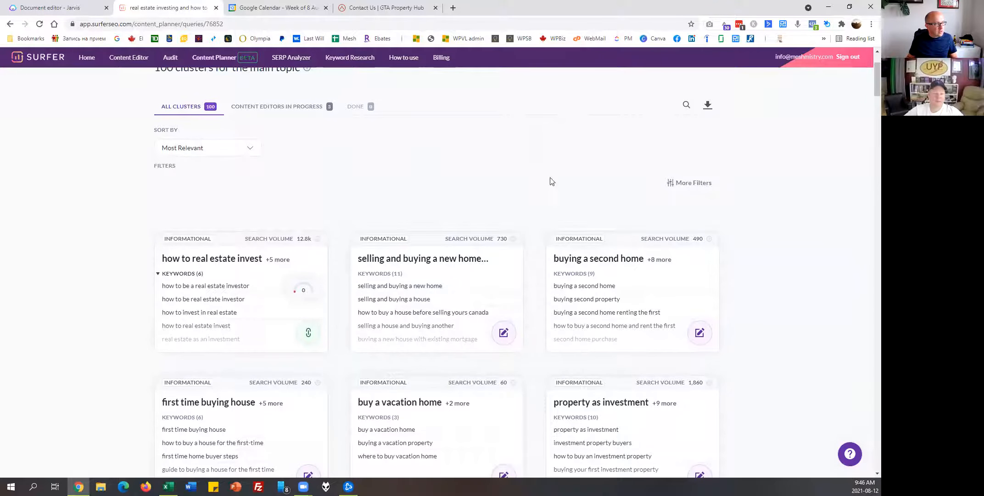
pyautogui.scroll(2, 344, 128)
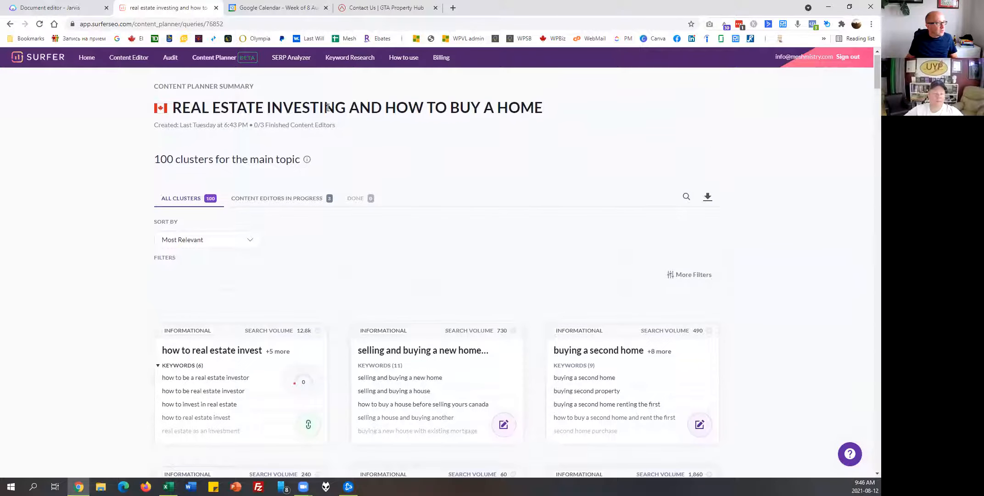
# - View the Content Planner history and open the "real estate investing and how to buy a home" query from it
pyautogui.click(230, 62)
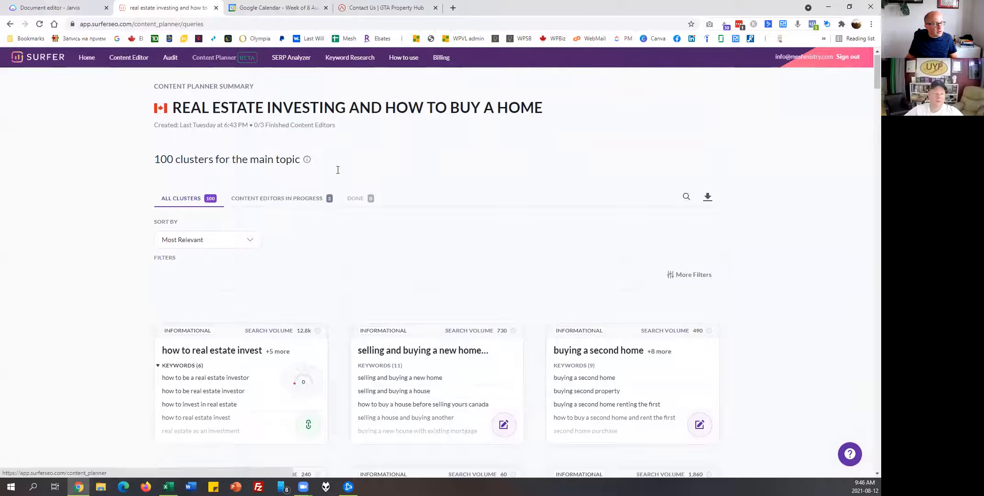
pyautogui.scroll(-2, 358, 331)
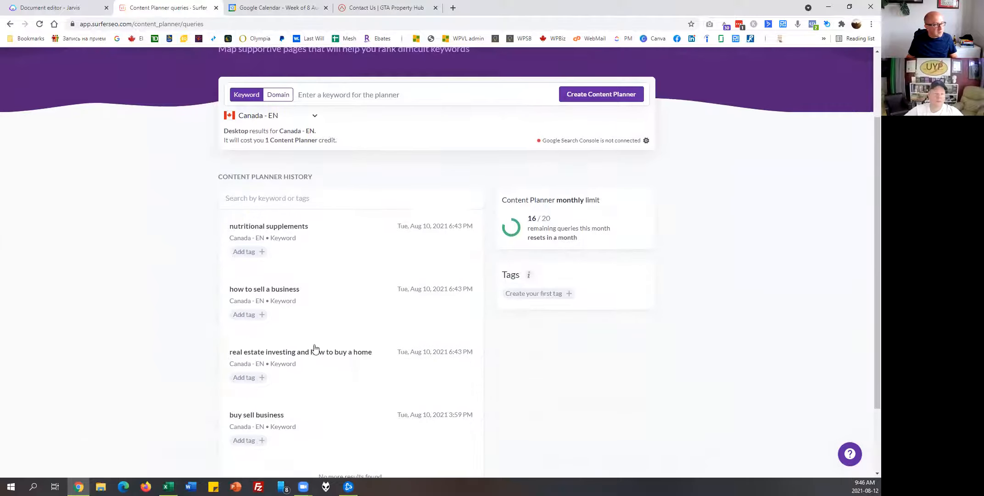
pyautogui.scroll(-2, 330, 336)
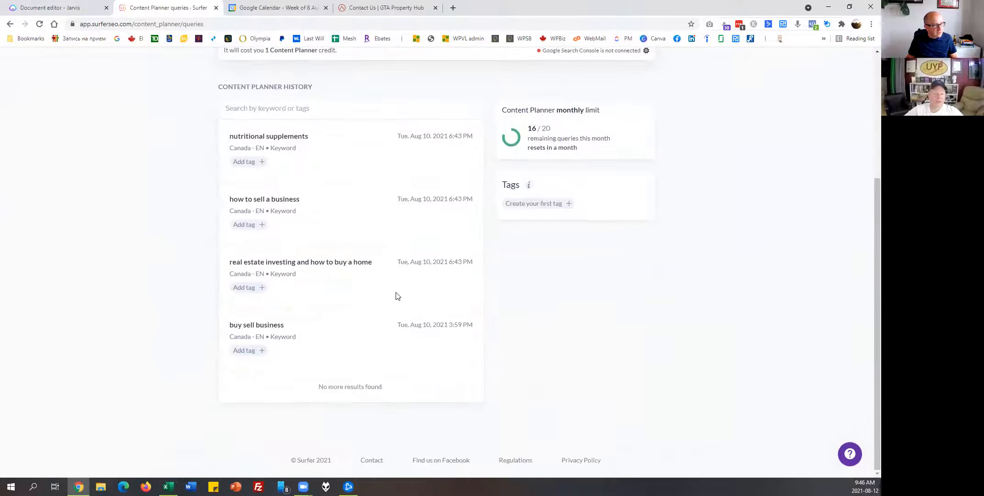
pyautogui.click(354, 298)
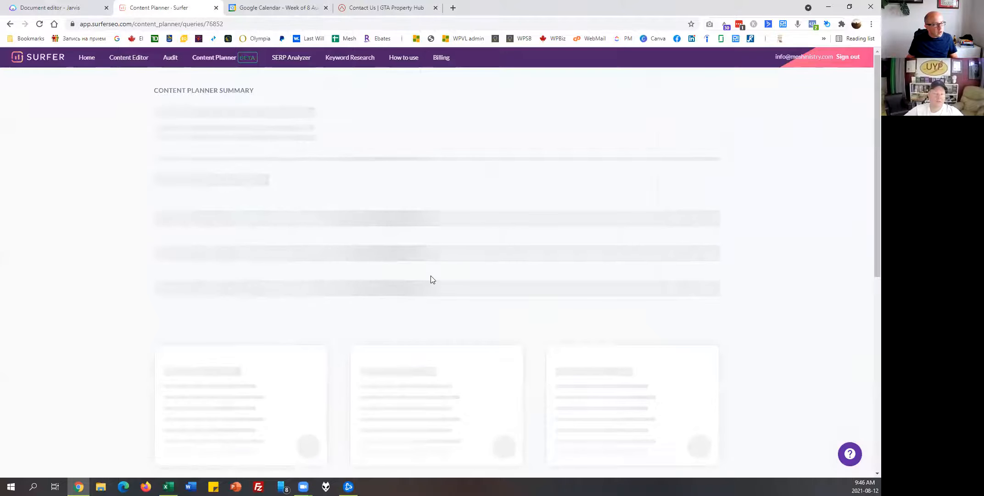
# - Browse the topic clusters and show the additional filters with the search intent options
pyautogui.scroll(-2, 432, 279)
pyautogui.scroll(-1, 427, 271)
pyautogui.scroll(1, 321, 222)
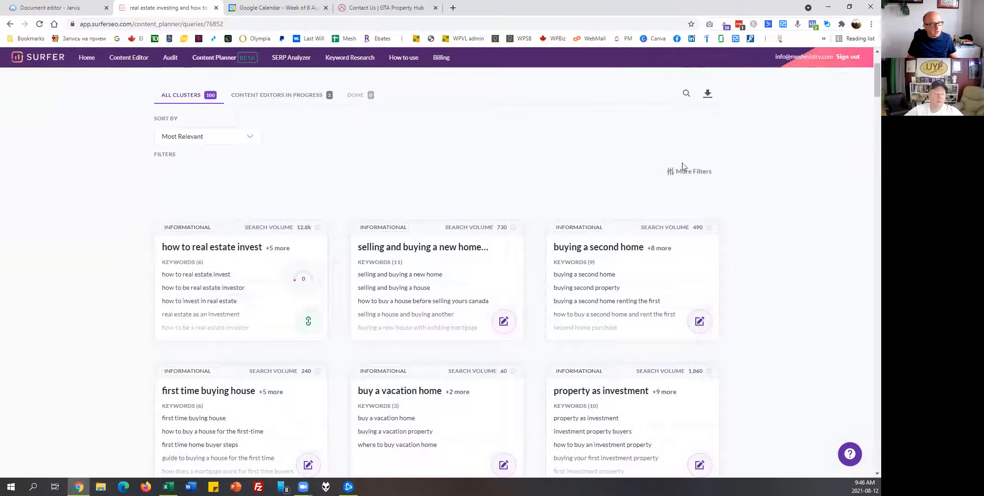
pyautogui.click(686, 174)
pyautogui.click(259, 200)
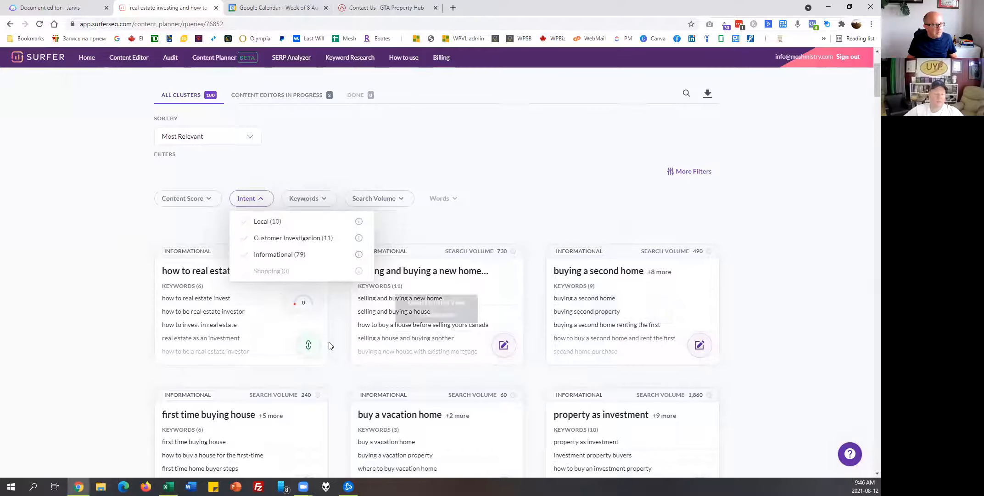
# - Open the "how to real estate invest" cluster and launch its Content Editor
pyautogui.click(229, 285)
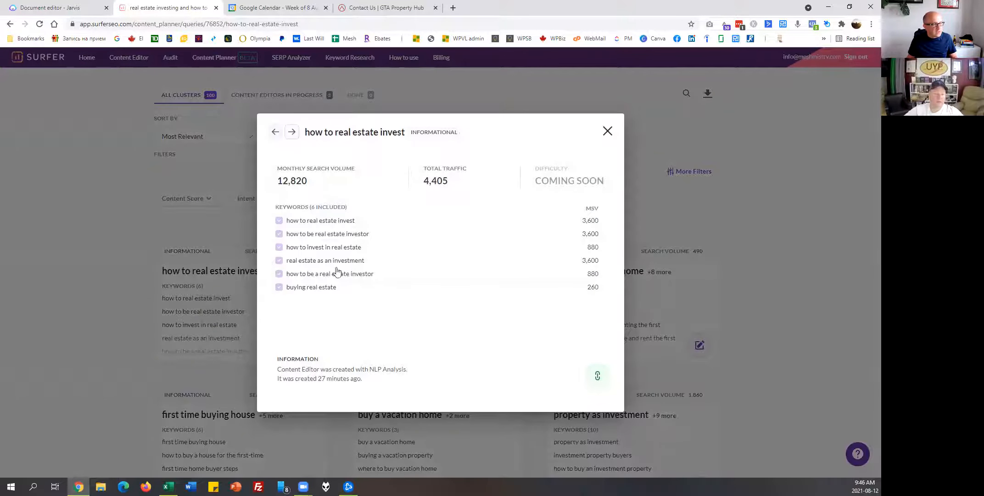
pyautogui.click(597, 377)
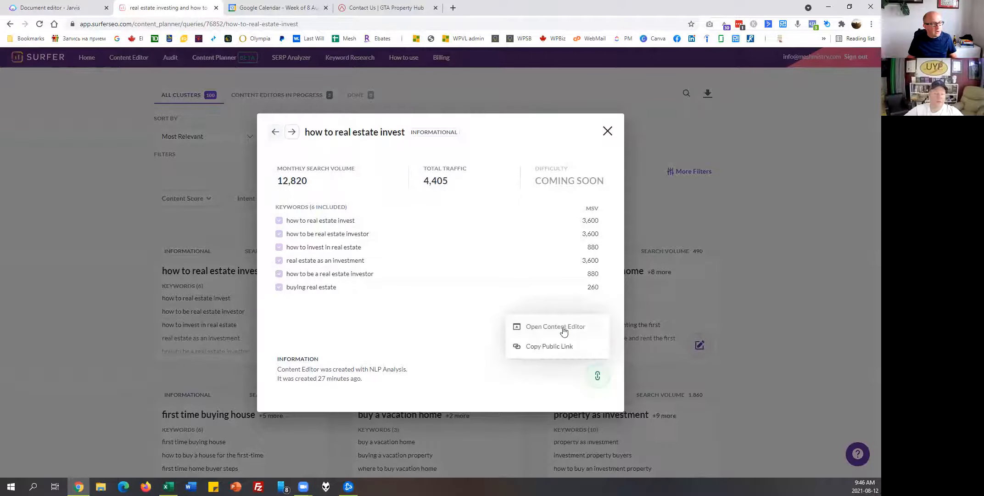
pyautogui.click(556, 327)
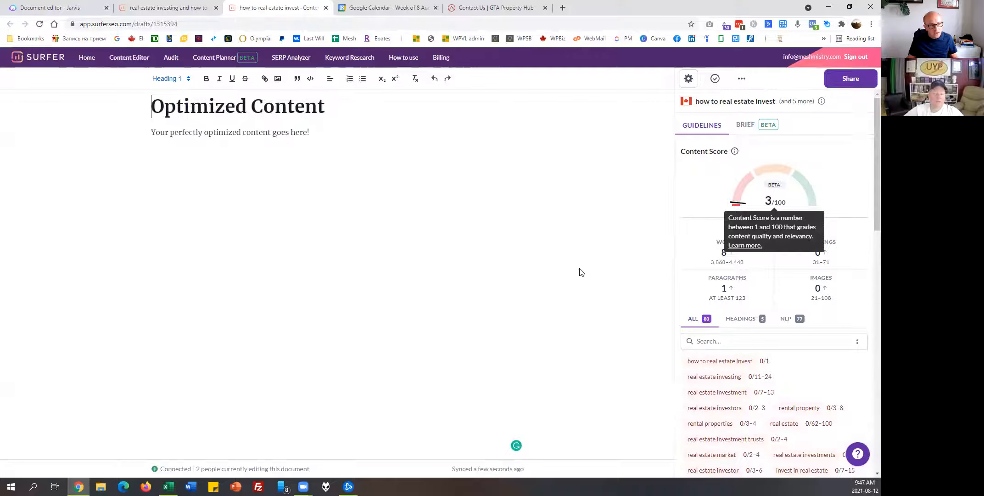
# - Examine the content guidelines for the recommended numbers of words, headings, paragraphs and images
pyautogui.scroll(-1, 729, 272)
pyautogui.moveTo(741, 255)
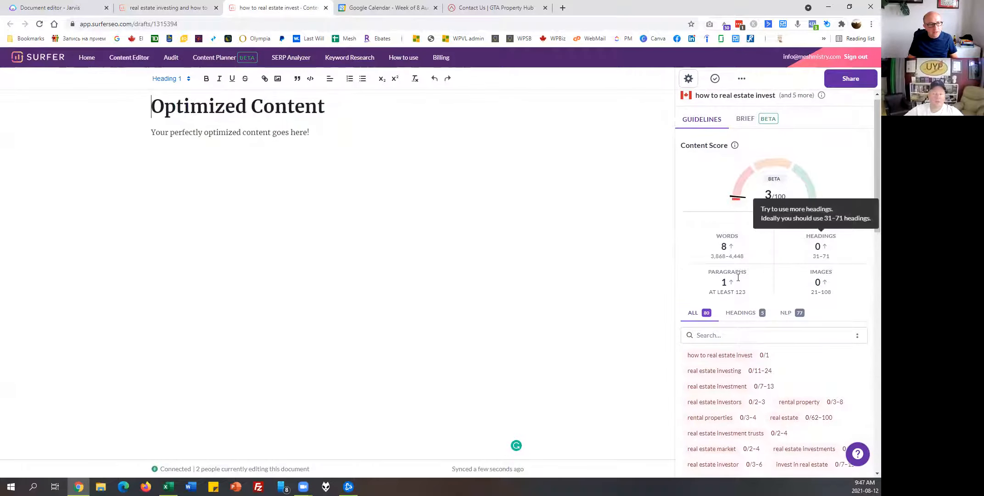
pyautogui.moveTo(732, 290)
pyautogui.moveTo(824, 289)
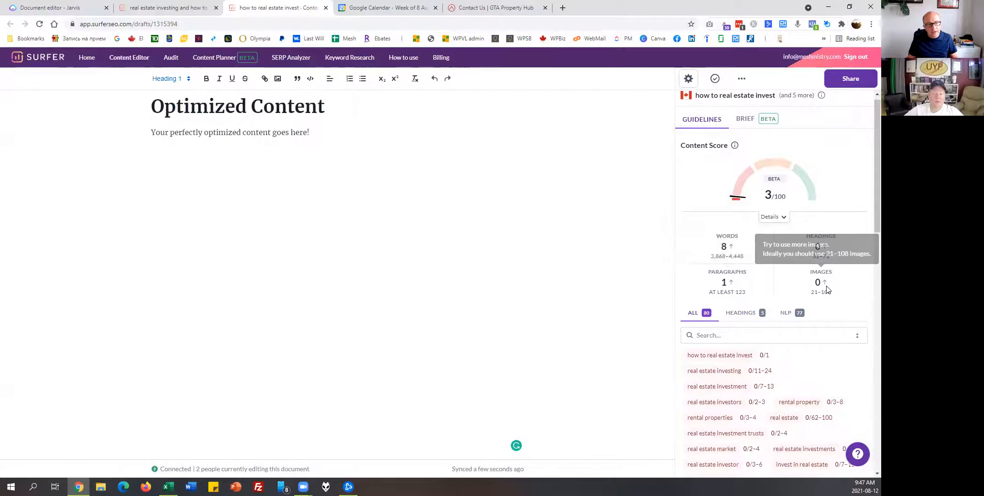
# - Examine the recommended terms and their usage ranges, including the terms for headings and the NLP terms
pyautogui.scroll(-2, 776, 192)
pyautogui.scroll(-2, 729, 278)
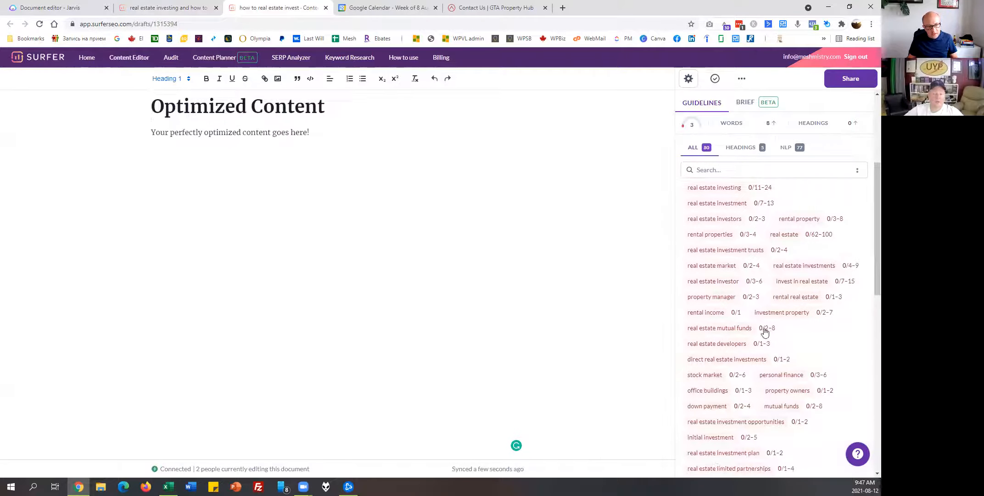
pyautogui.moveTo(773, 337)
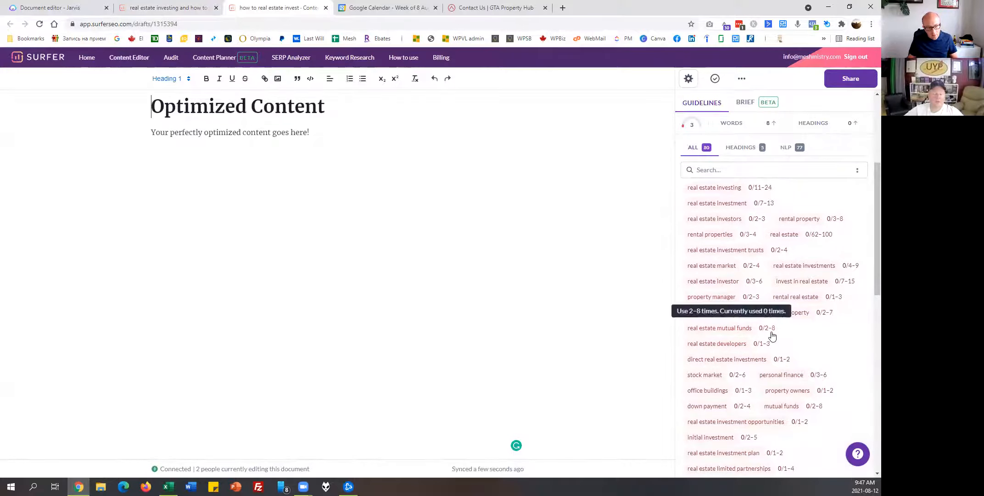
pyautogui.click(742, 147)
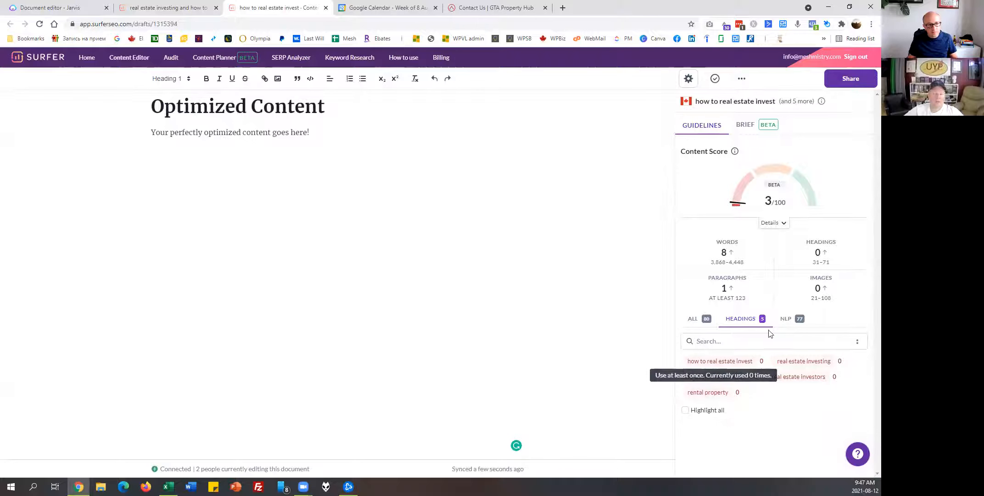
pyautogui.click(787, 319)
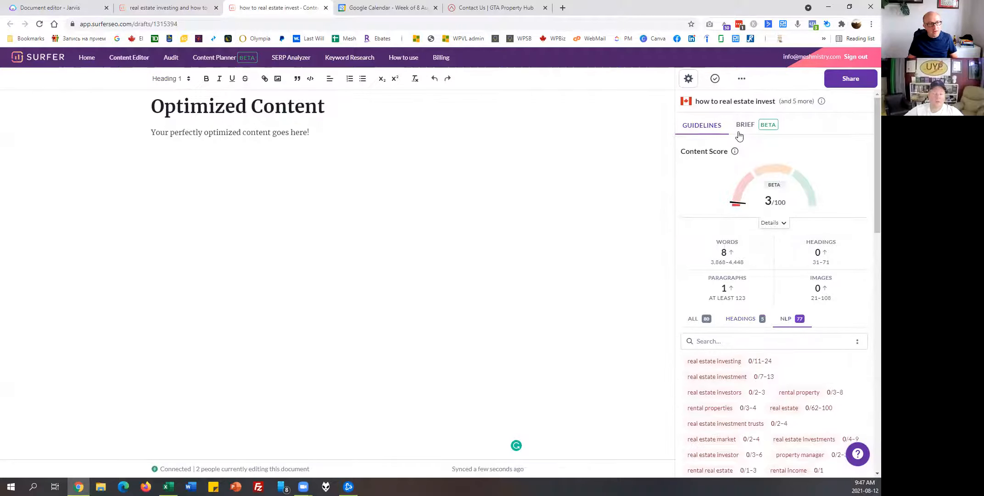
# - In the organic competitors settings, exclude the first-ranked Investopedia article and include the Canadian Real Estate Magazine and Greedyrates.ca articles
pyautogui.click(680, 86)
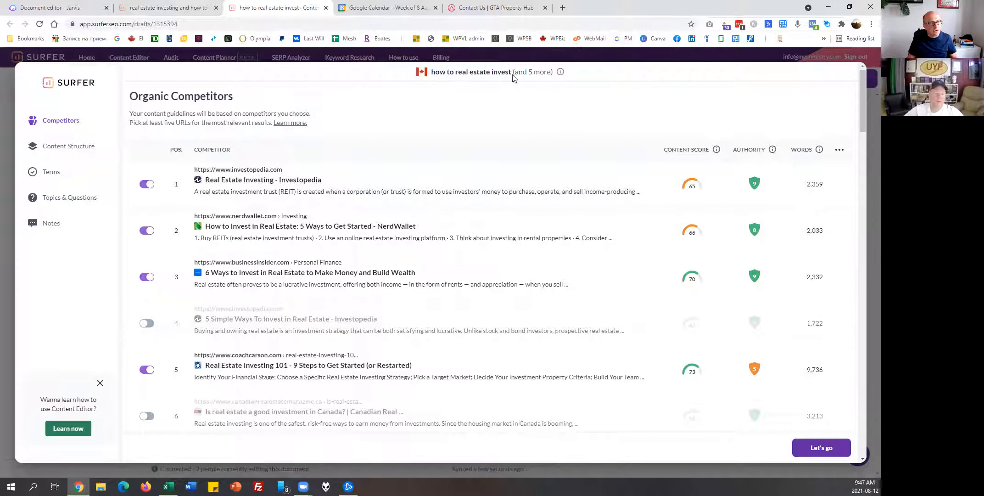
pyautogui.click(155, 184)
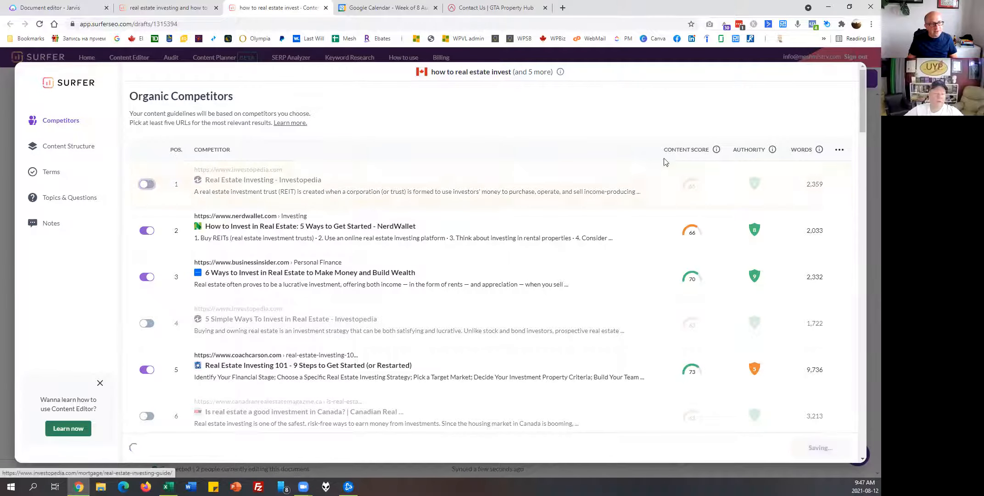
pyautogui.scroll(-1, 332, 191)
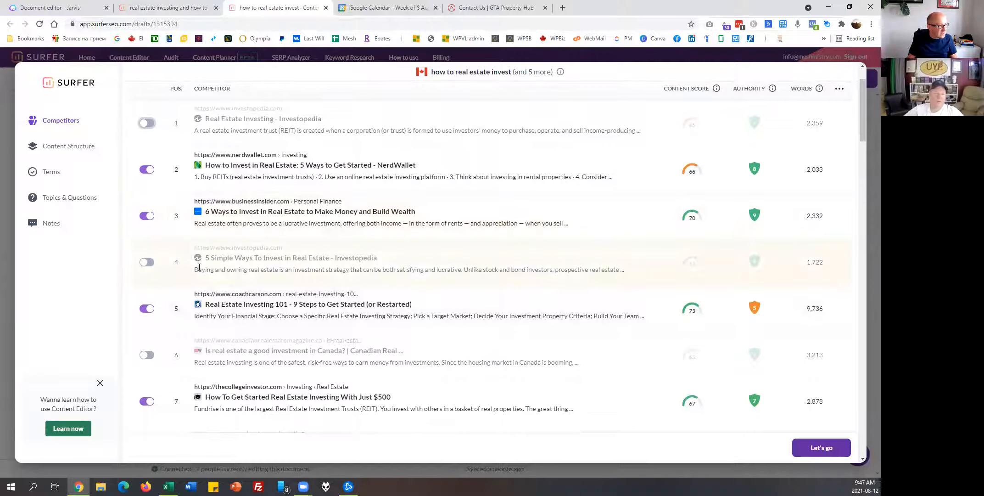
pyautogui.scroll(-2, 264, 270)
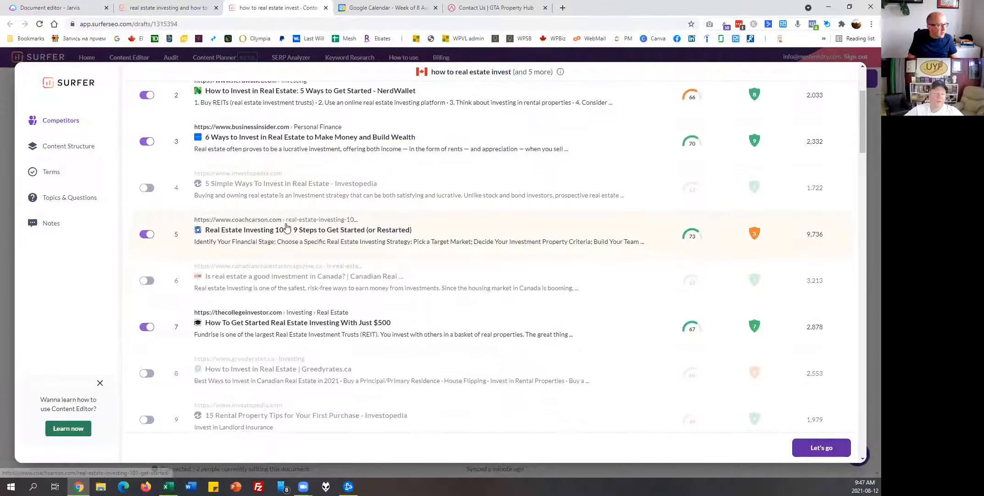
pyautogui.scroll(-1, 316, 274)
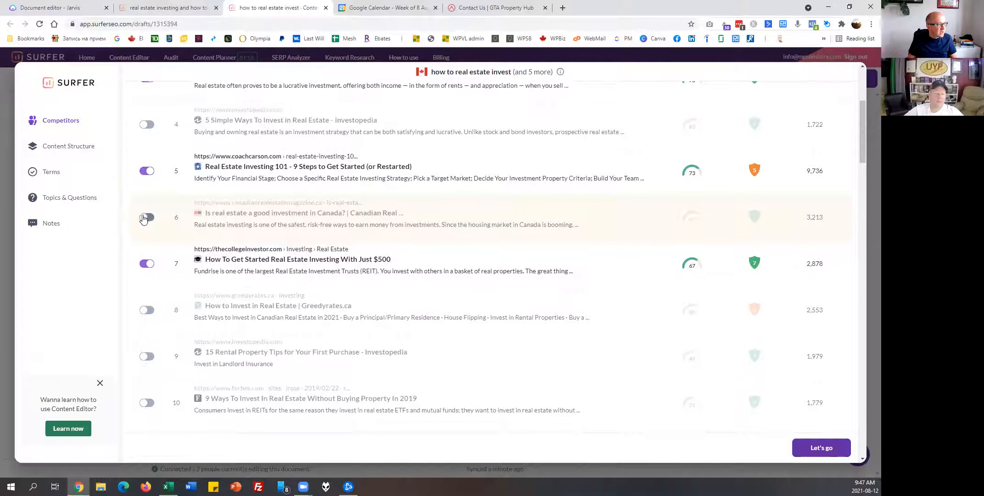
pyautogui.click(146, 217)
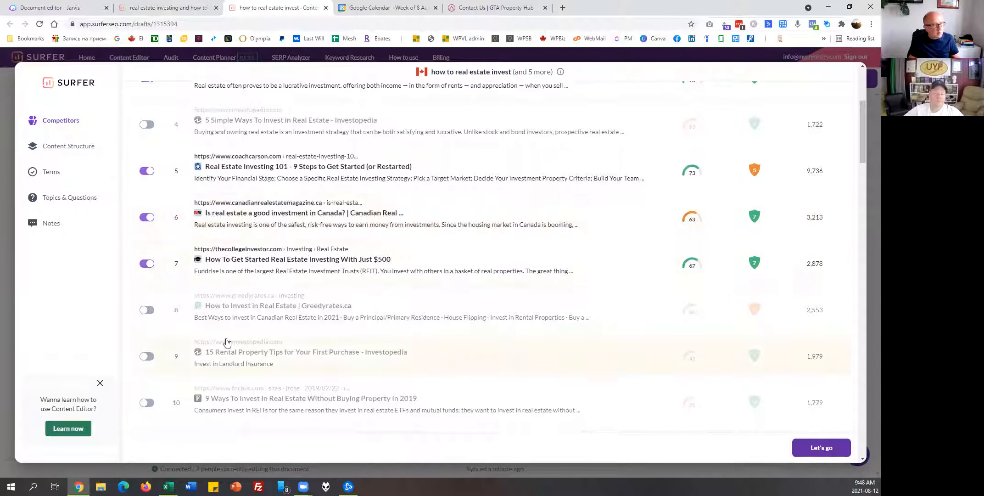
pyautogui.click(146, 310)
# - Load more organic competitors and return to the Content Editor with the customized competitor selection
pyautogui.scroll(-2, 287, 356)
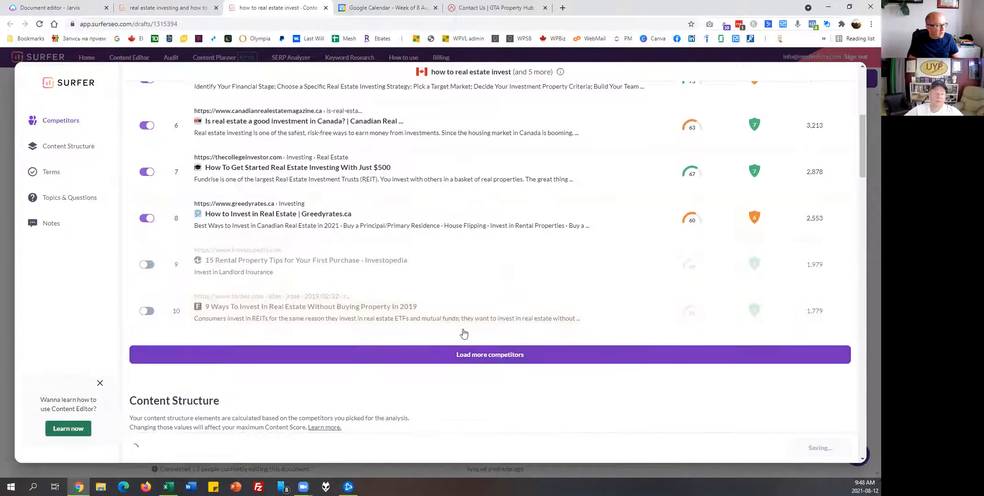
pyautogui.click(466, 354)
pyautogui.scroll(-1, 283, 207)
pyautogui.scroll(-2, 284, 207)
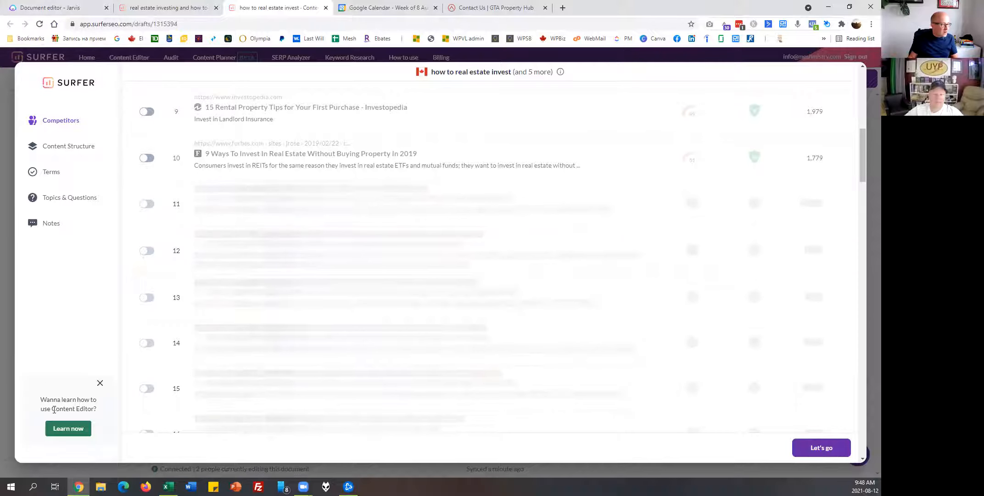
pyautogui.click(827, 443)
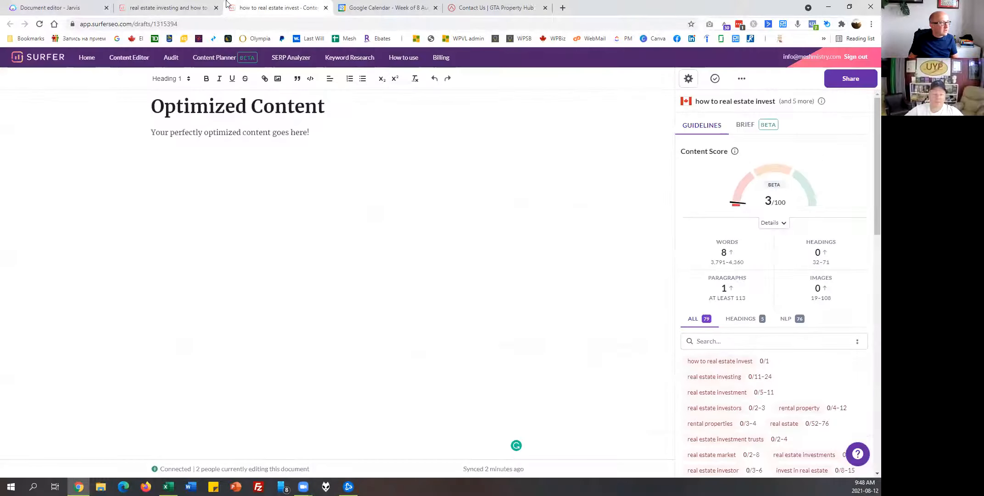
# - Switch to the Jarvis document editor and read through the personal coaching blog post
pyautogui.click(49, 4)
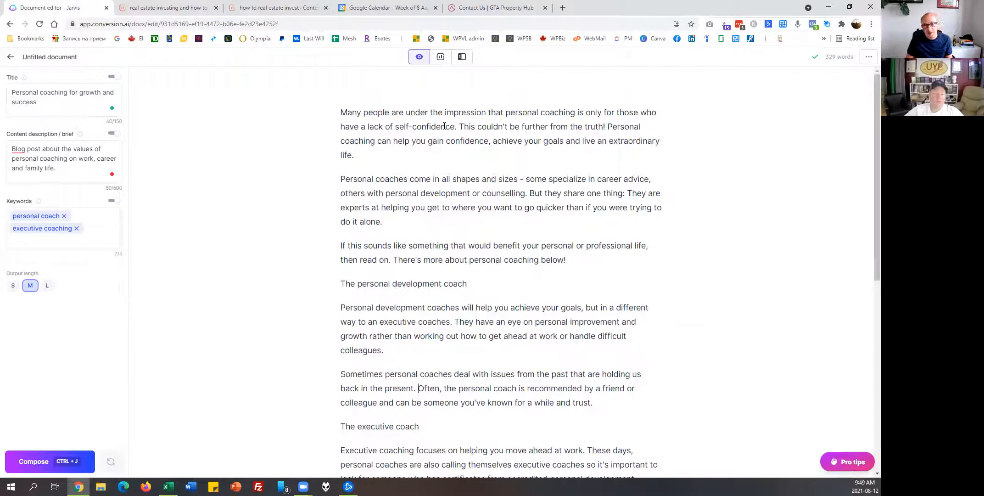
pyautogui.scroll(-6, 483, 148)
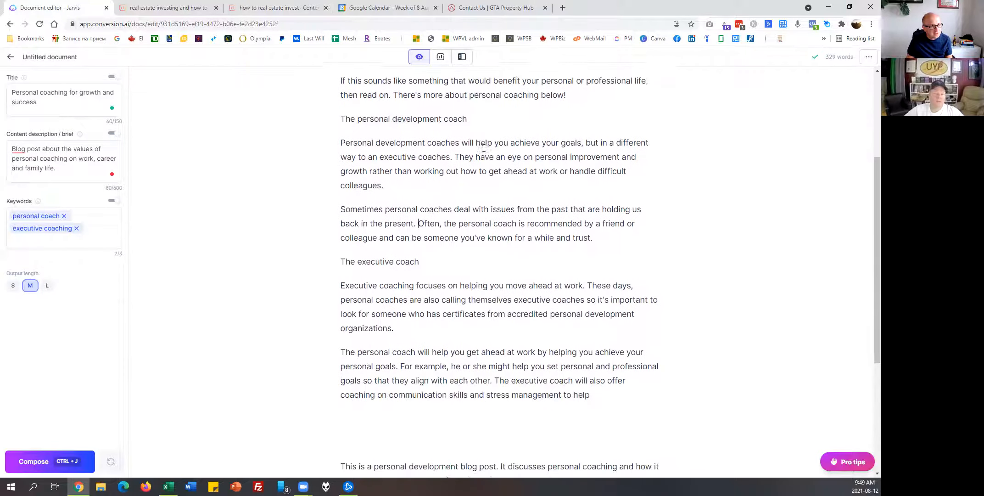
pyautogui.scroll(-2, 483, 148)
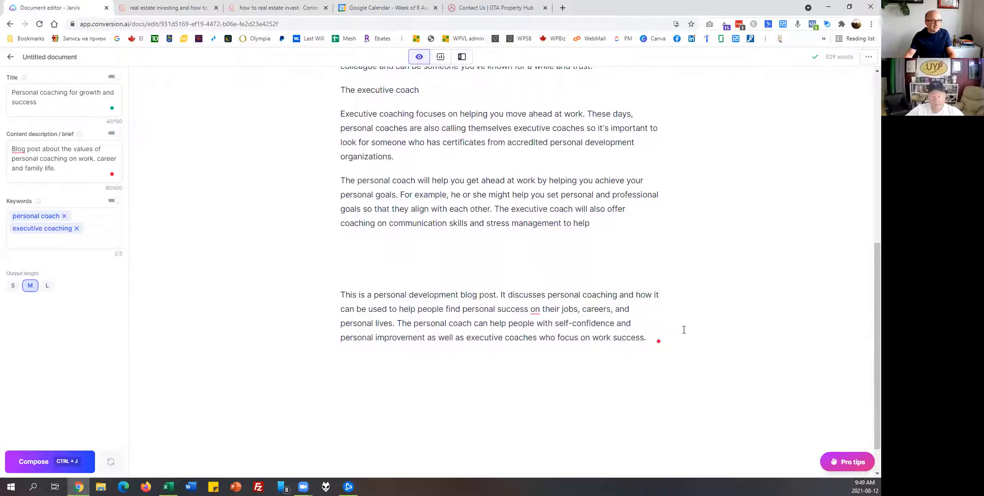
pyautogui.moveTo(649, 342)
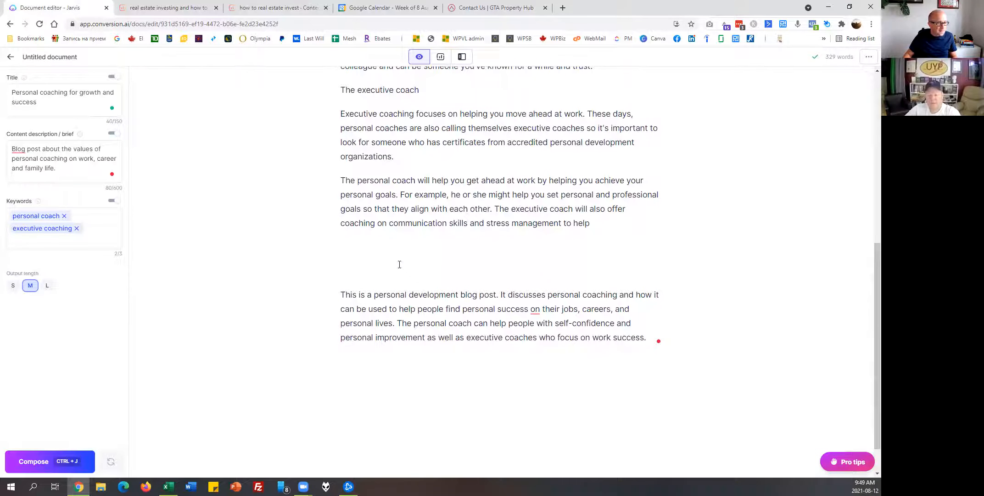
# - Copy the blog post's text from the start through the first personal development coach paragraph and open the bookmarked Plagiarism Checker Free site
pyautogui.moveTo(647, 339); pyautogui.dragTo(577, 347)
pyautogui.click(362, 114)
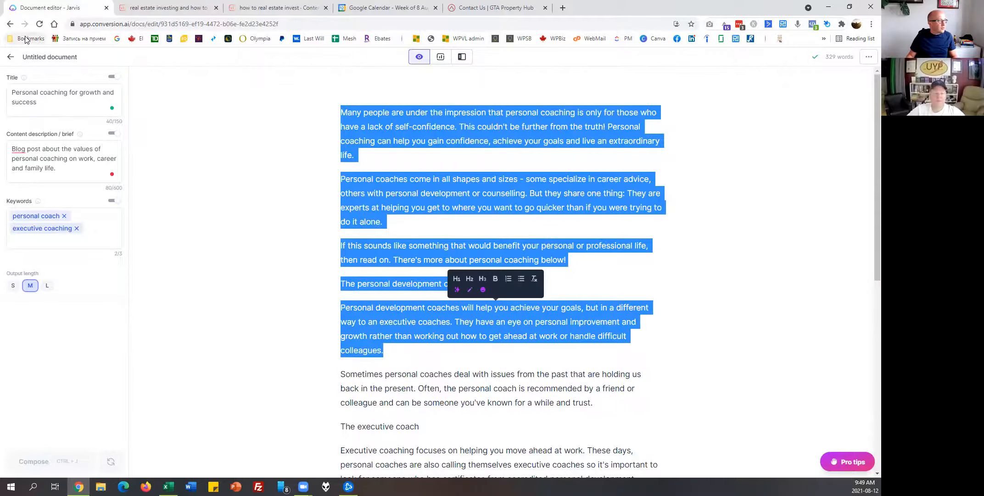
pyautogui.click(510, 5)
pyautogui.click(28, 39)
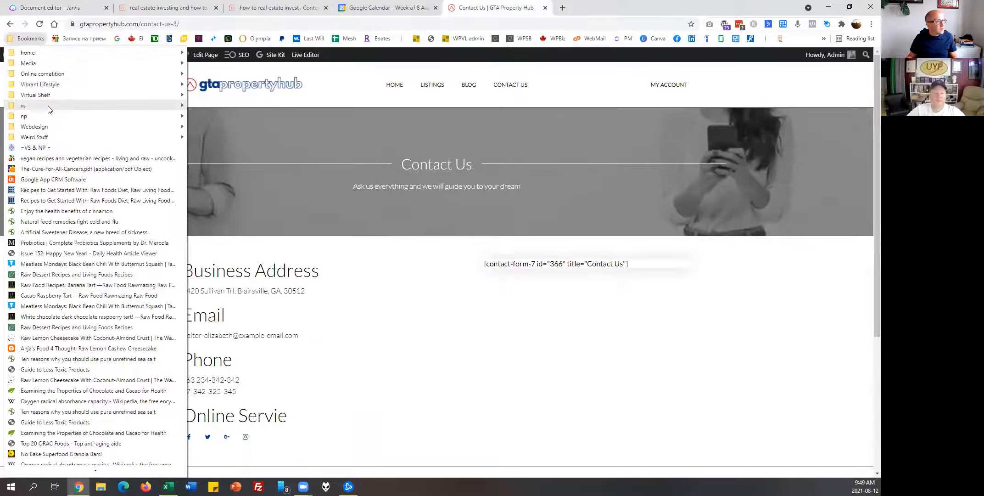
pyautogui.moveTo(45, 105)
pyautogui.moveTo(220, 112)
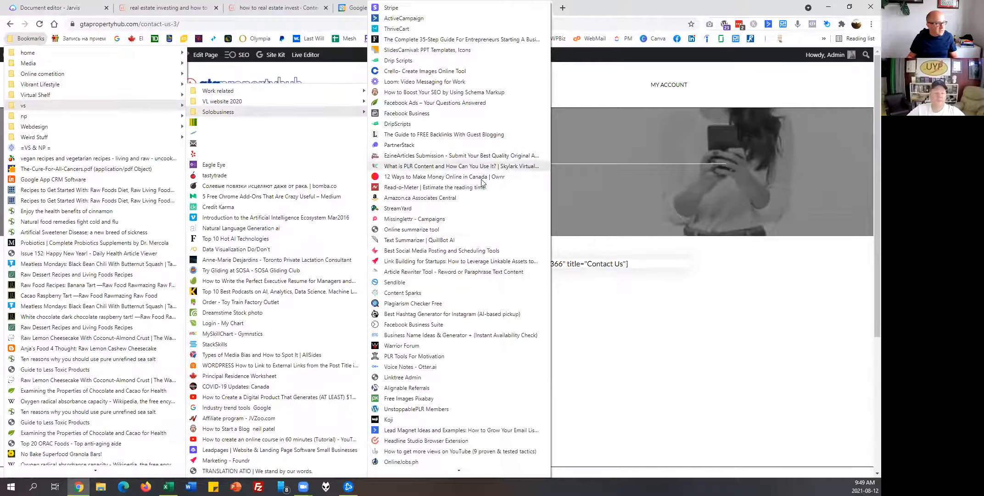
pyautogui.click(547, 301)
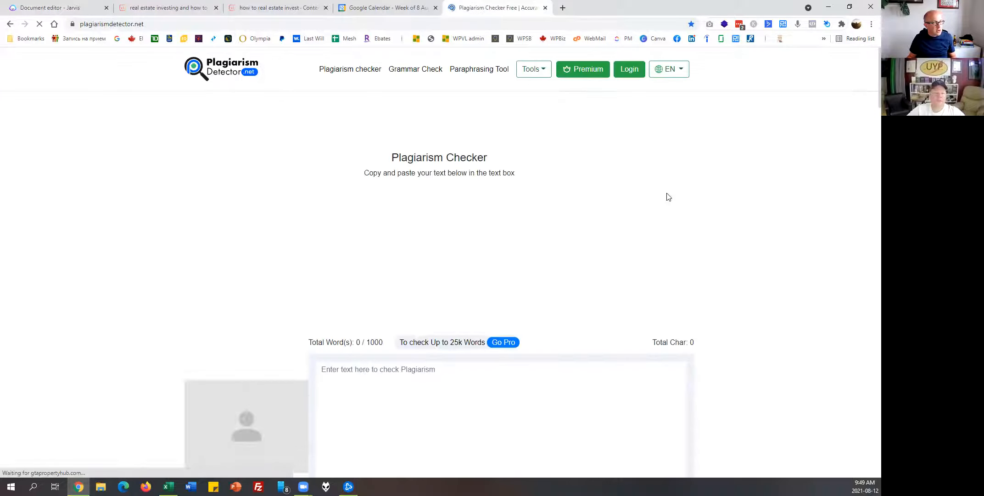
# - Paste the copied blog text into the plagiarism checker and start the plagiarism check
pyautogui.hotkey('ctrl', 'v')
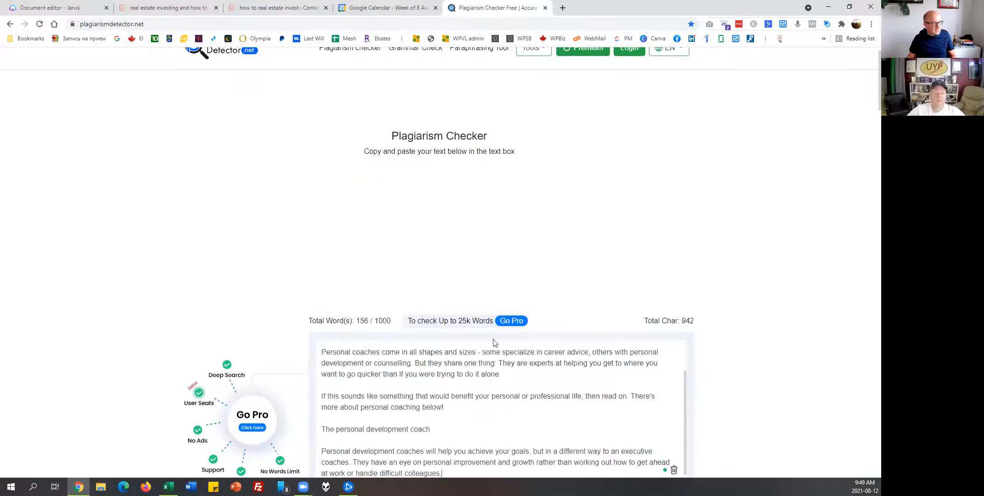
pyautogui.scroll(-4, 476, 320)
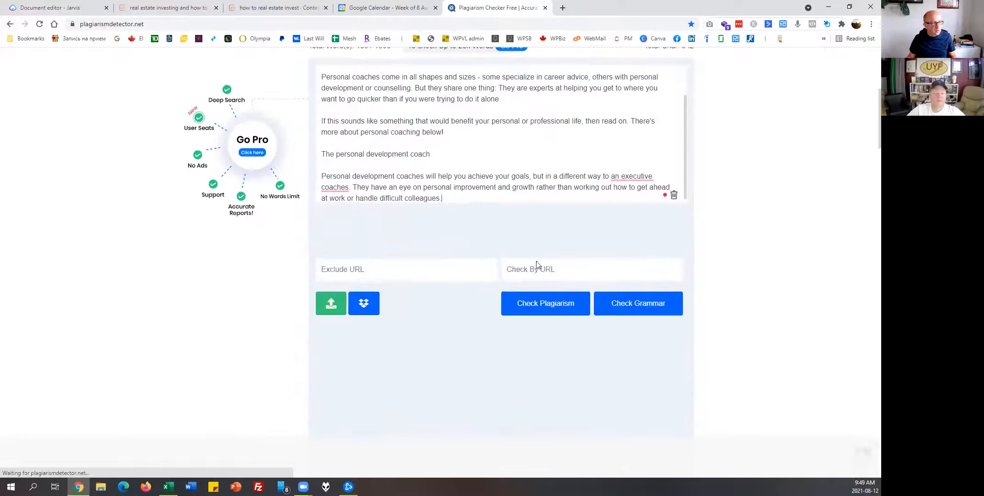
pyautogui.click(550, 308)
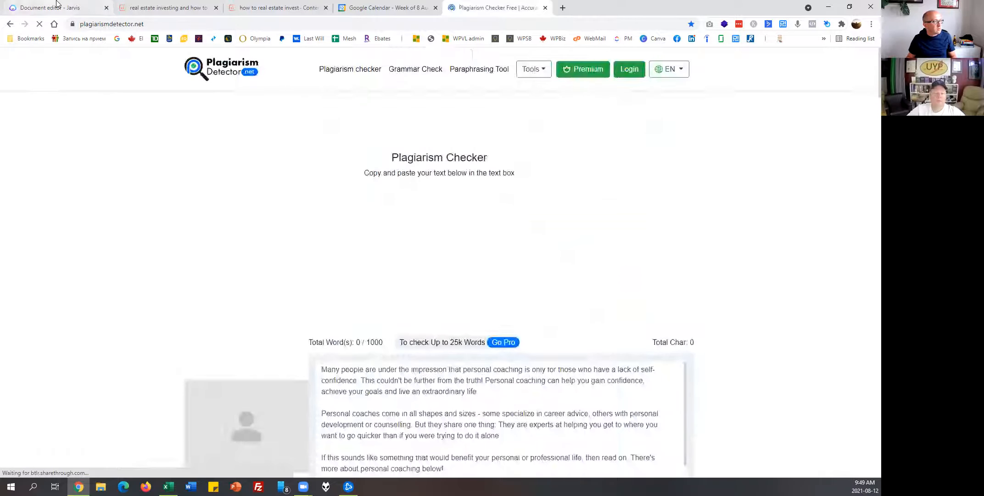
# - Return to the Jarvis document and delete the entire body of the personal coaching blog post
pyautogui.click(58, 6)
pyautogui.hotkey('ctrl', 'Home')
pyautogui.hotkey('shift', 'Down')
pyautogui.hotkey('shift', 'Down')
pyautogui.hotkey('shift', 'Down')
pyautogui.hotkey('shift', 'Down')
pyautogui.hotkey('shift', 'Down')
pyautogui.hotkey('shift', 'Down')
pyautogui.hotkey('shift', 'Down')
pyautogui.hotkey('shift', 'Down')
pyautogui.hotkey('shift', 'Down')
pyautogui.hotkey('shift', 'Down')
pyautogui.hotkey('shift', 'Down')
pyautogui.hotkey('shift', 'Down')
pyautogui.hotkey('shift', 'Down')
pyautogui.hotkey('shift', 'Down')
pyautogui.hotkey('shift', 'Down')
pyautogui.hotkey('shift', 'Down')
pyautogui.hotkey('shift', 'Down')
pyautogui.hotkey('shift', 'Down')
pyautogui.hotkey('shift', 'Down')
pyautogui.hotkey('shift', 'Down')
pyautogui.hotkey('shift', 'Down')
pyautogui.hotkey('shift', 'Down')
pyautogui.hotkey('shift', 'Down')
pyautogui.hotkey('shift', 'Down')
pyautogui.hotkey('shift', 'Down')
pyautogui.hotkey('shift', 'Down')
pyautogui.hotkey('shift', 'Down')
pyautogui.hotkey('shift', 'Down')
pyautogui.hotkey('shift', 'Down')
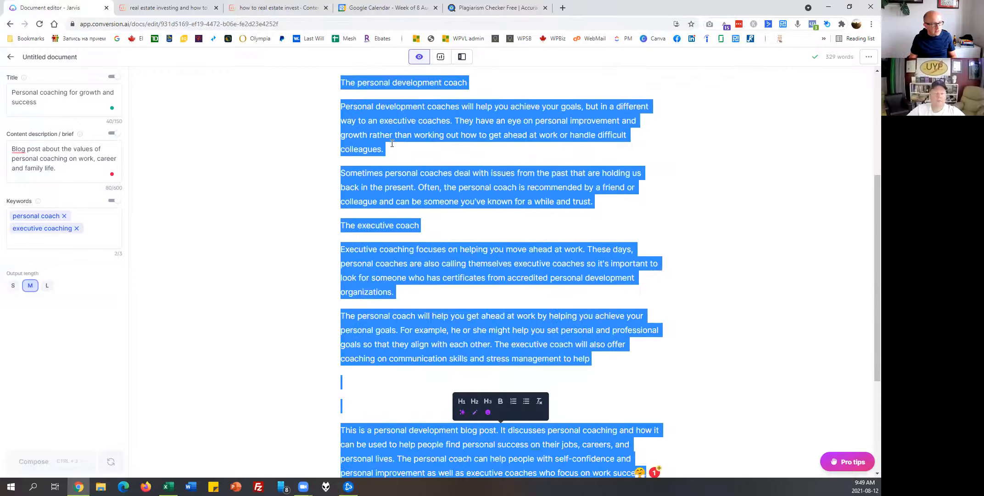
pyautogui.press('BackSpace')
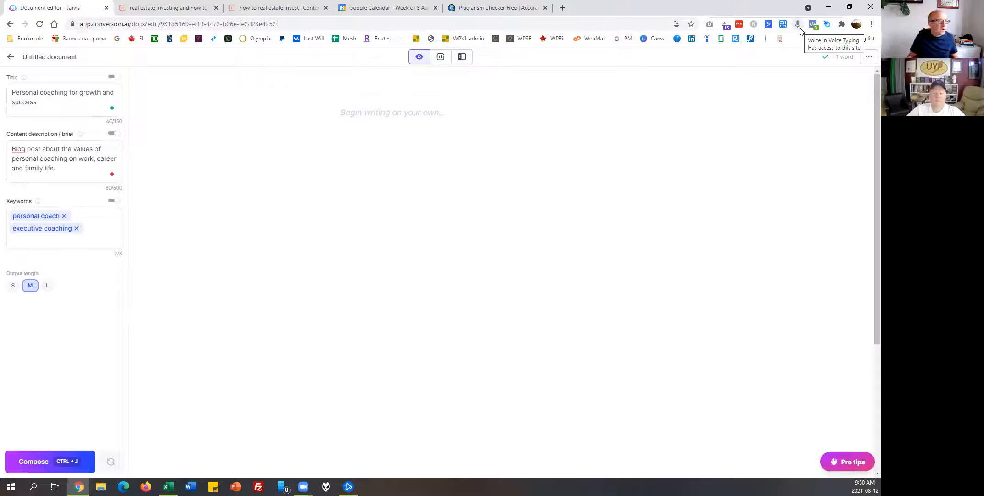
# - Dictate "Write an opening paragraph", have Jarvis generate and extend the text, and remove the trailing "For example I work 1 day per week"
pyautogui.click(799, 27)
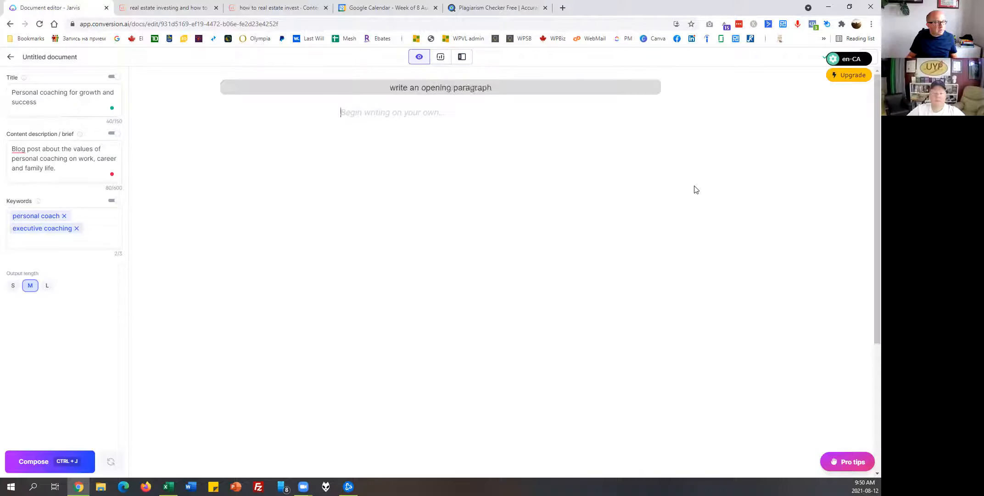
pyautogui.moveTo(446, 112); pyautogui.dragTo(340, 112)
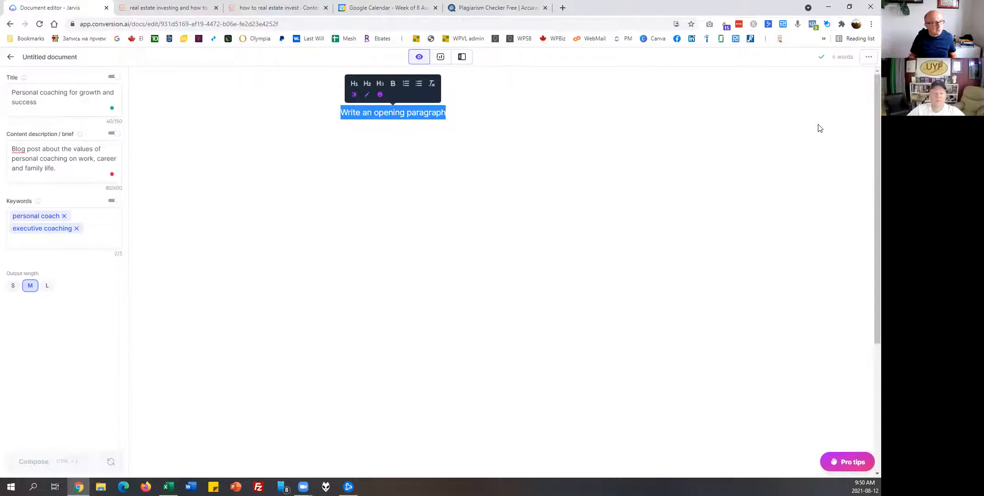
pyautogui.hotkey('ctrl', 'j')
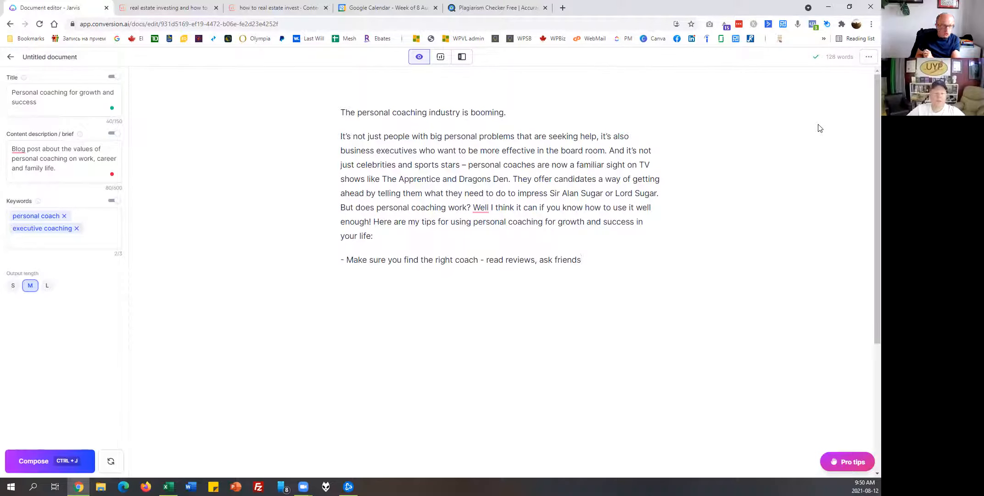
pyautogui.hotkey('ctrl', 'j')
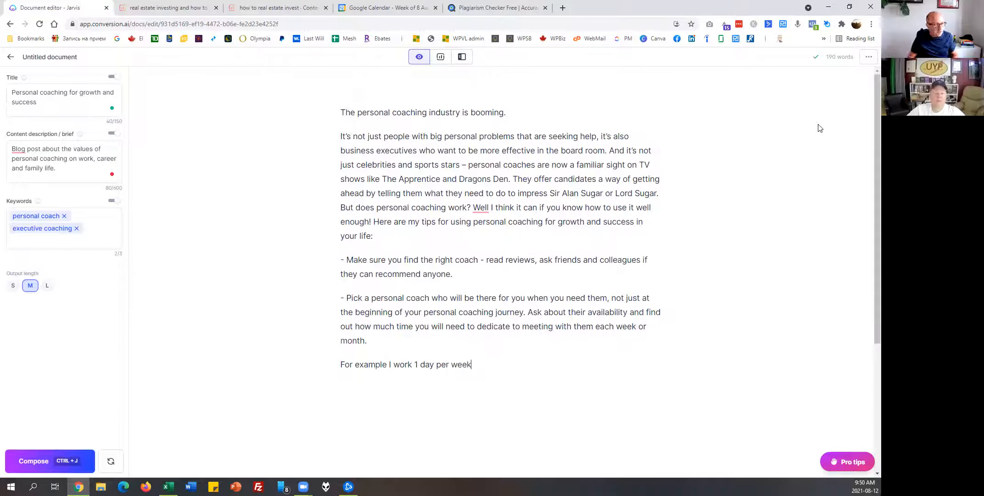
pyautogui.hotkey('shift', 'Home')
pyautogui.press('BackSpace')
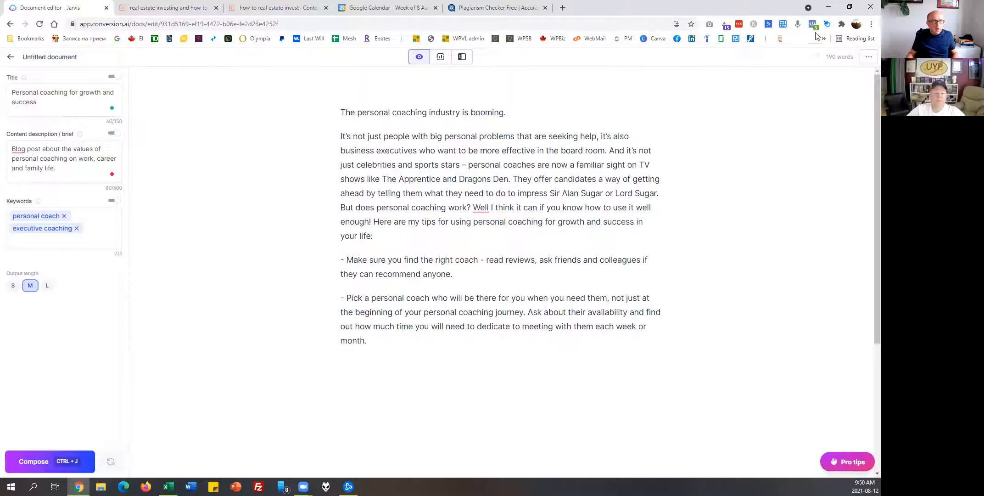
# - Try to generate a list from the dictated command "write a list for the blog about personal coaching", and delete the generated text
pyautogui.click(798, 24)
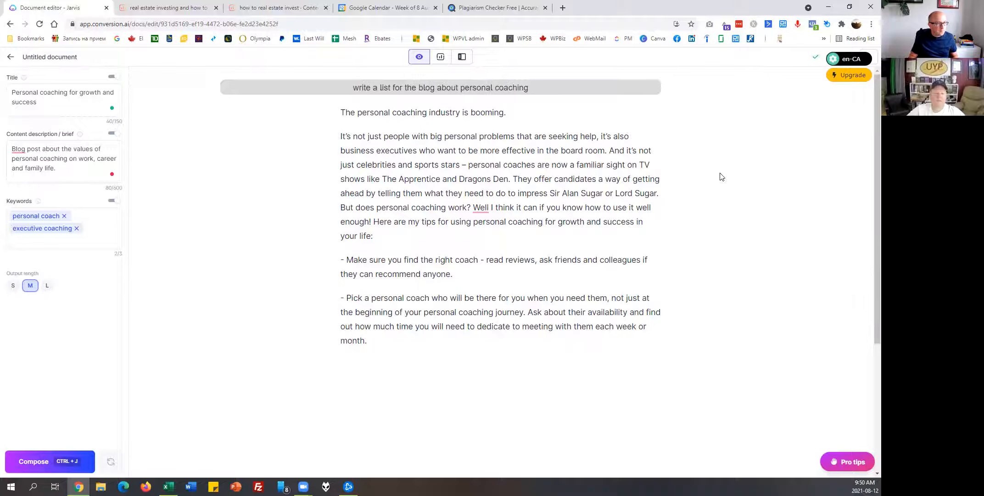
pyautogui.hotkey('shift', 'Home')
pyautogui.hotkey('ctrl', 'j')
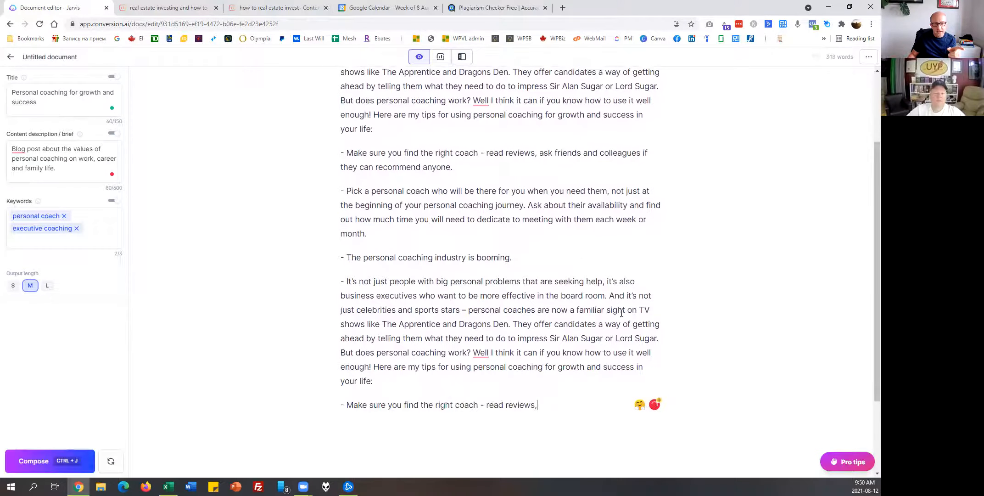
pyautogui.moveTo(551, 404); pyautogui.dragTo(335, 240)
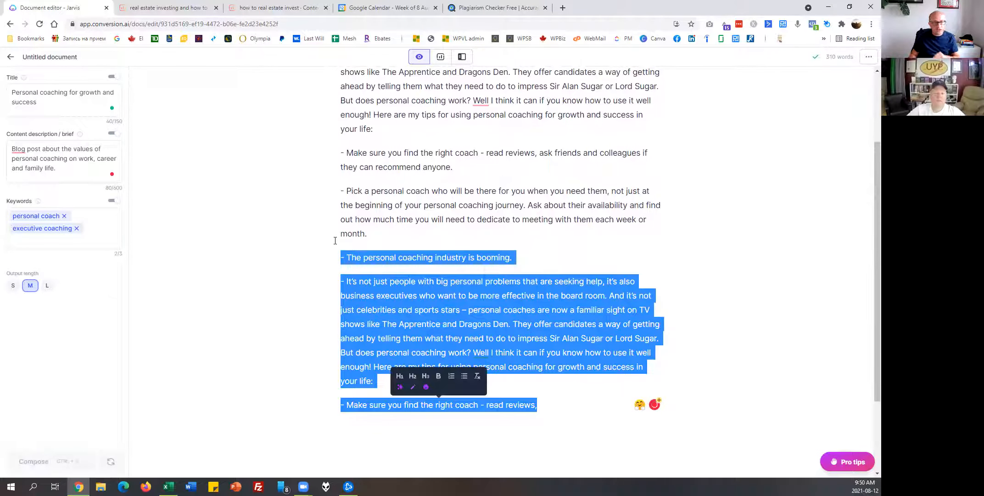
pyautogui.press('BackSpace')
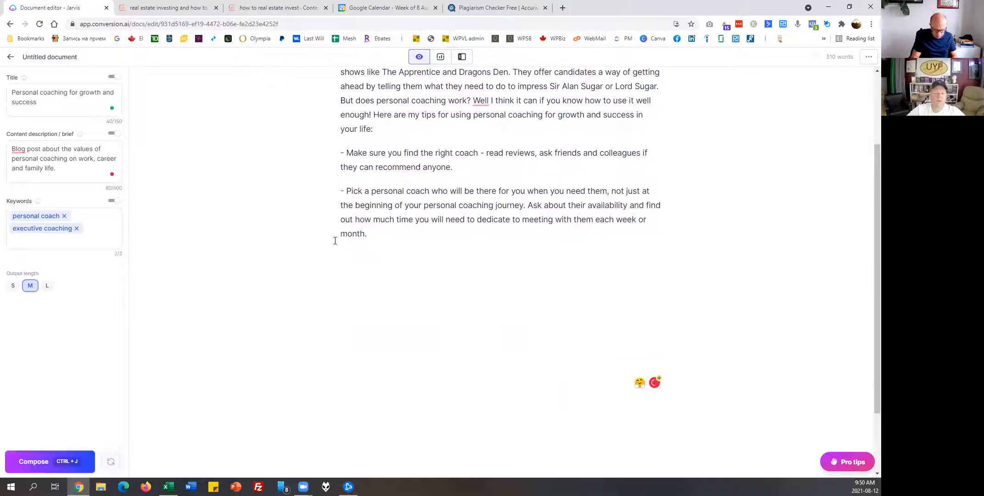
# - Add a "***" separator below the tip about picking a personal coach and start a new line
pyautogui.write('88')
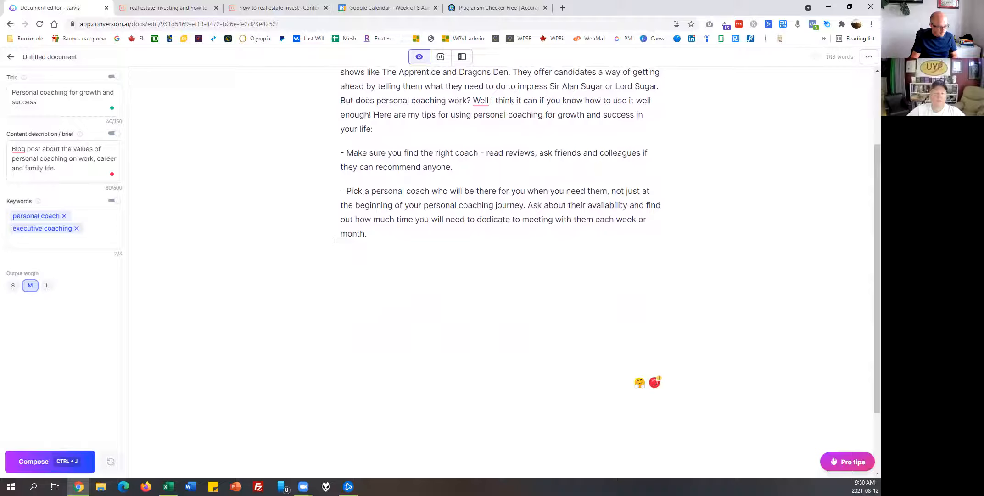
pyautogui.write('***')
pyautogui.press('Return')
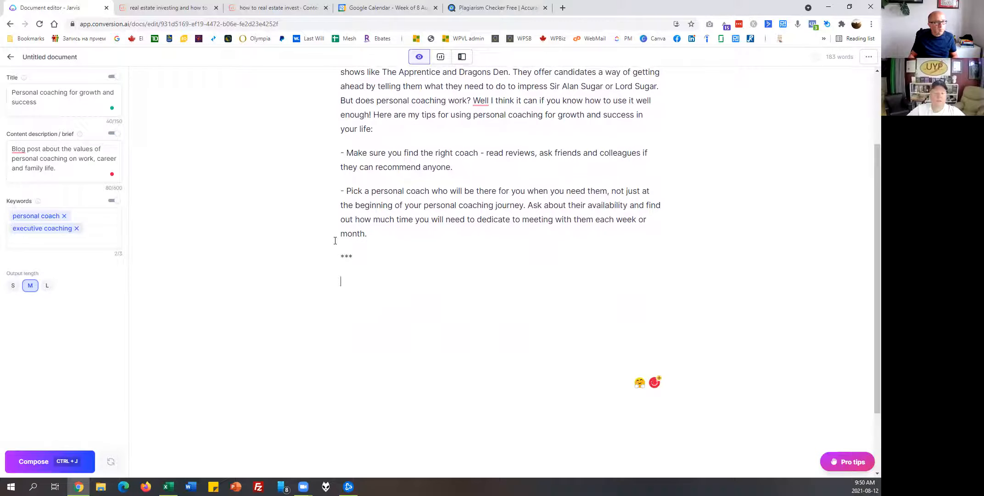
# - Dictate "Write a bullet point list for blog about personal coaching", run it as a Jarvis command and compose further content
pyautogui.click(797, 24)
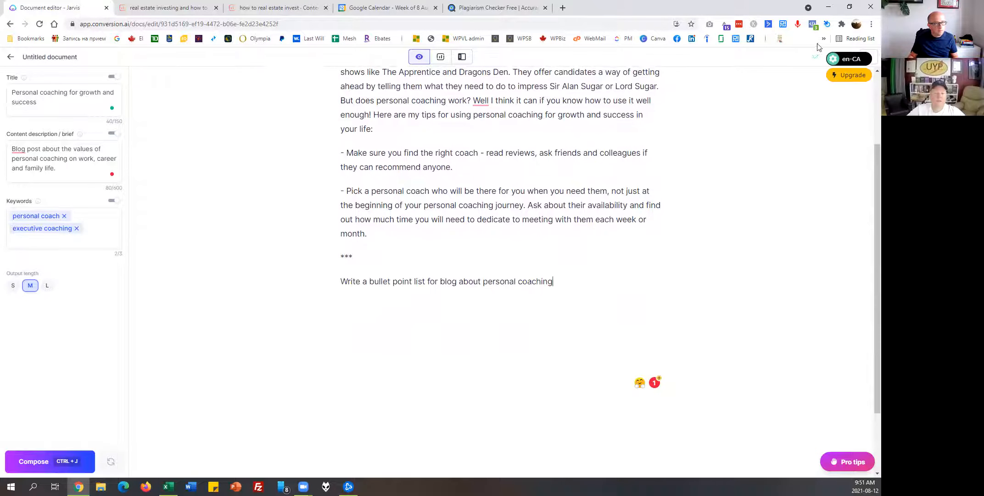
pyautogui.click(797, 24)
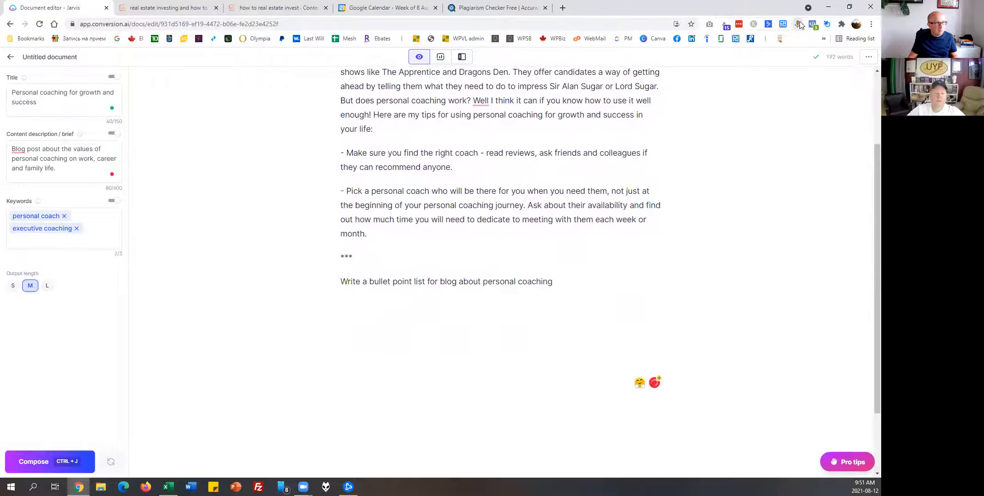
pyautogui.hotkey('shift', 'Home')
pyautogui.hotkey('ctrl', 'Return')
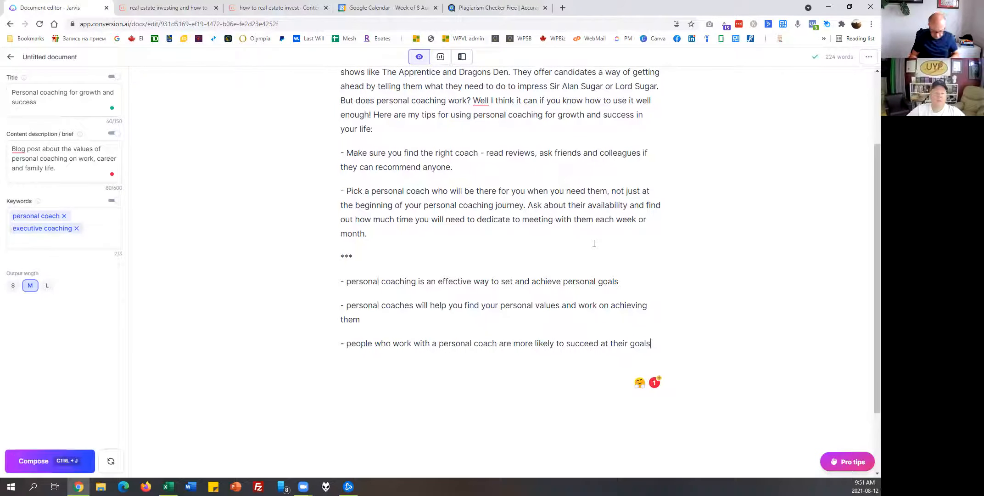
pyautogui.hotkey('ctrl', 'j')
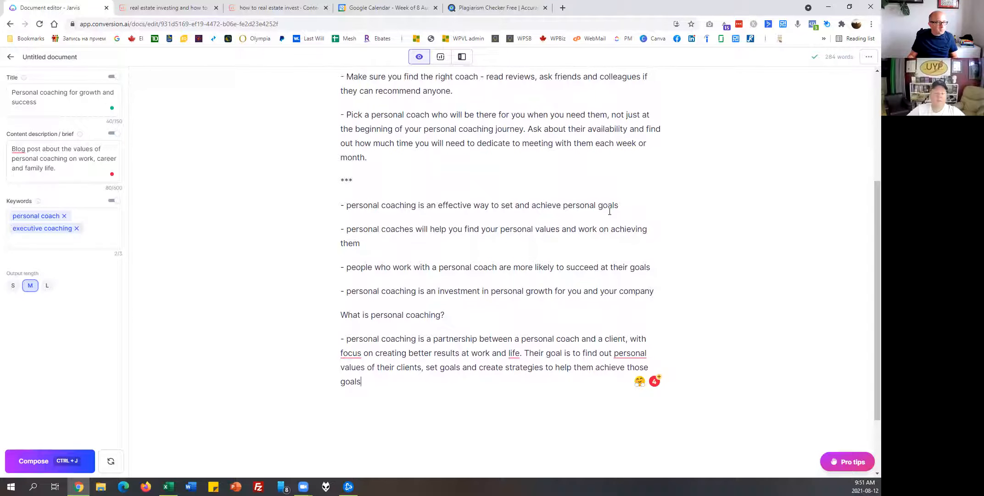
# - Add blank lines below the first bullet, dictate "write a paragraph about the above" and have Jarvis generate the paragraph
pyautogui.click(642, 203)
pyautogui.press('Return')
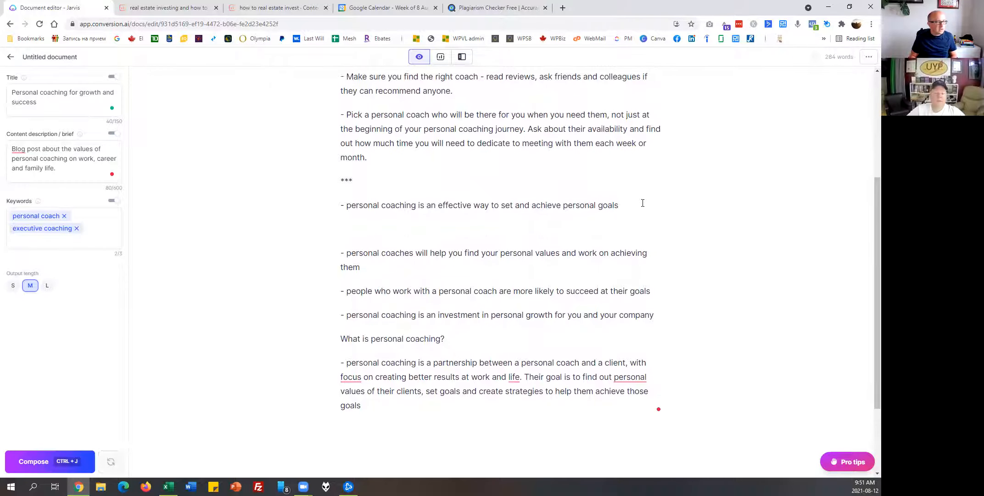
pyautogui.press('Return')
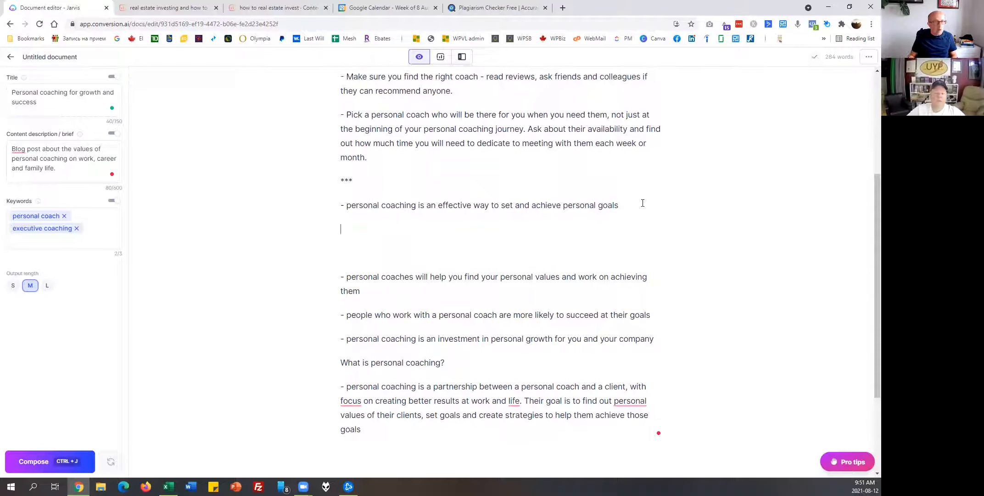
pyautogui.click(798, 25)
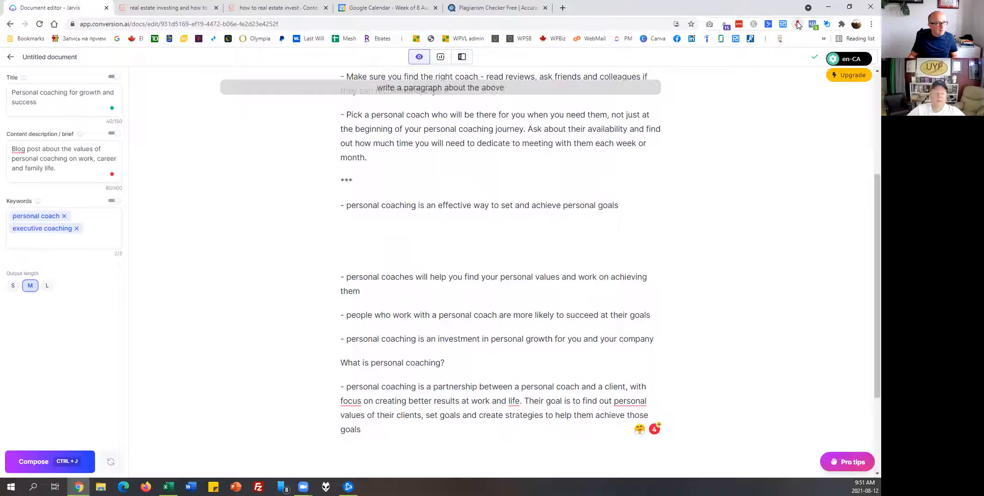
pyautogui.hotkey('ctrl', 'j')
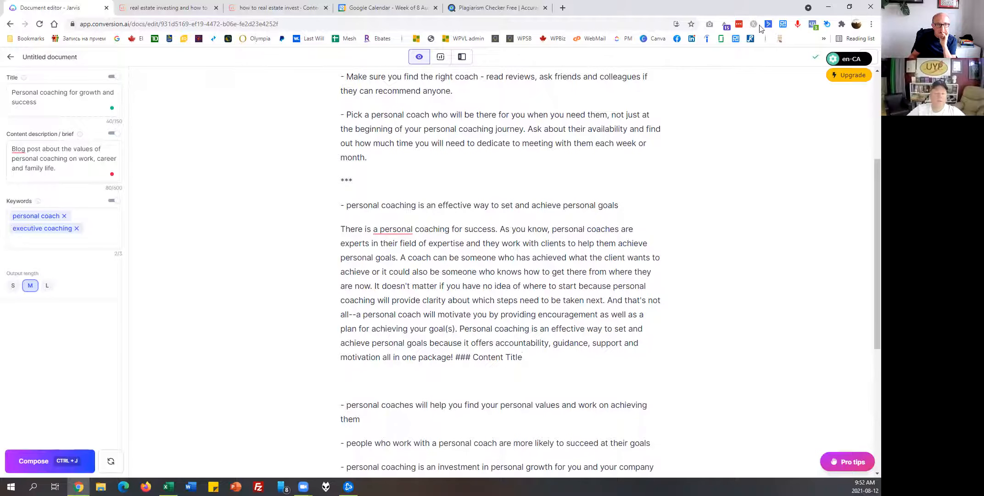
# - Stop voice dictation and delete the stray "### Content Title you're either Frozen" from the end of the generated paragraph
pyautogui.click(797, 24)
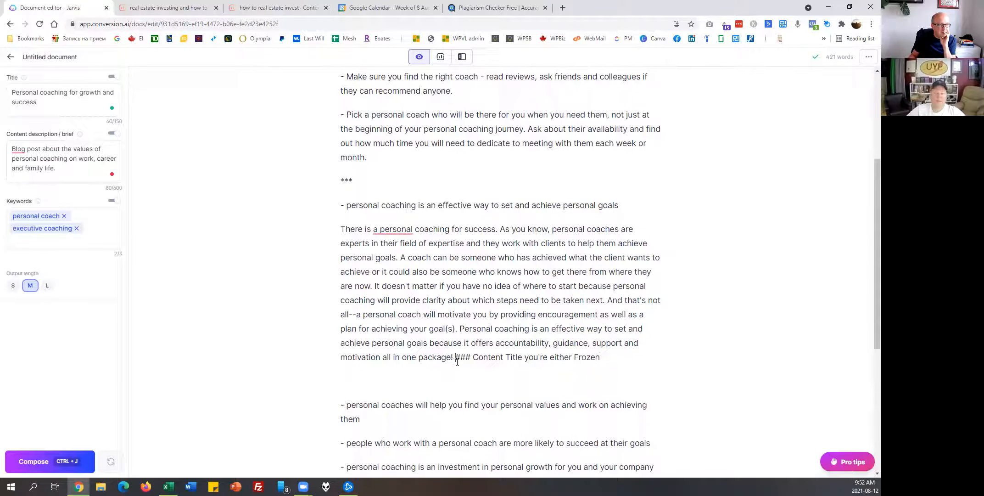
pyautogui.moveTo(457, 361); pyautogui.dragTo(600, 357)
pyautogui.press('BackSpace')
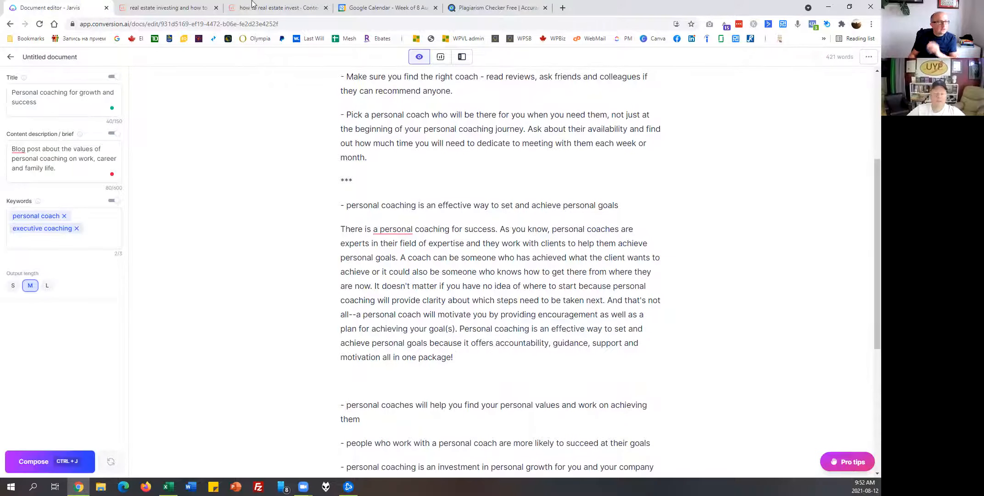
# - Review the plagiarism scan report, close the checker and return to the Jarvis document
pyautogui.click(459, 8)
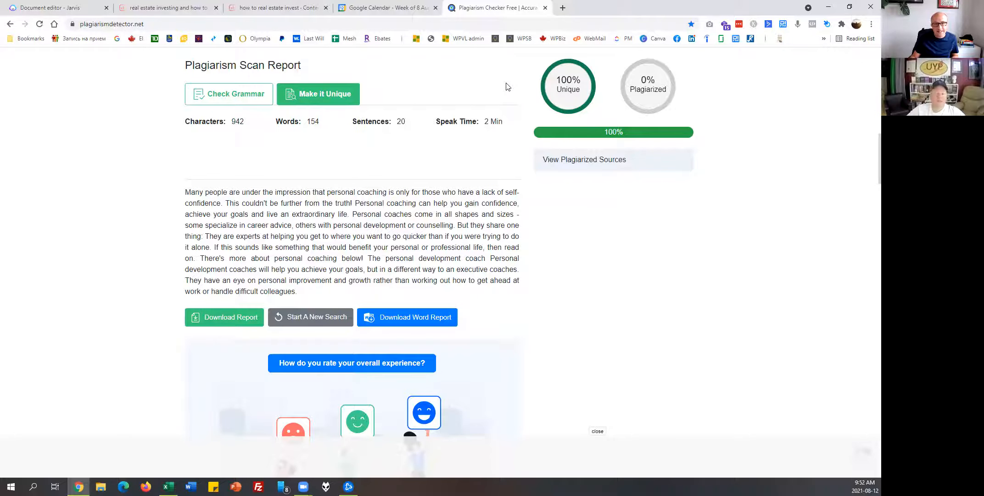
pyautogui.click(546, 8)
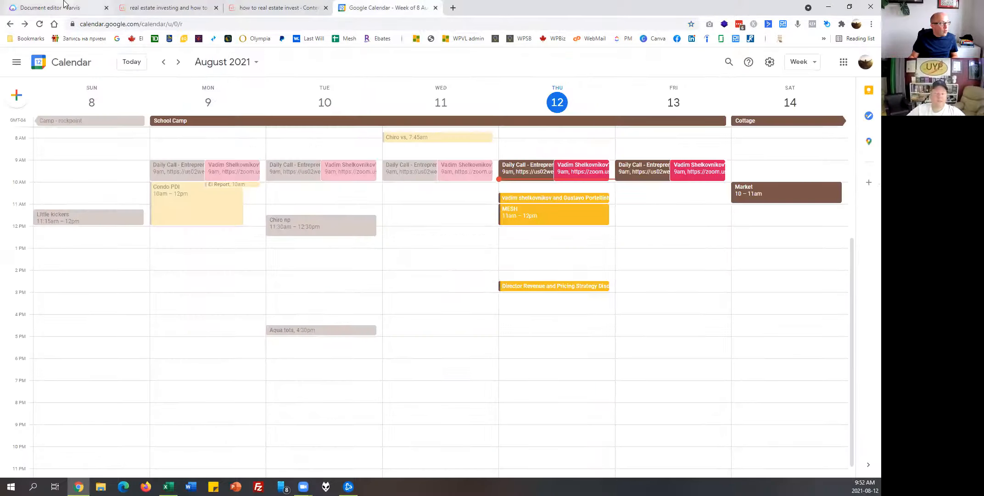
pyautogui.click(88, 8)
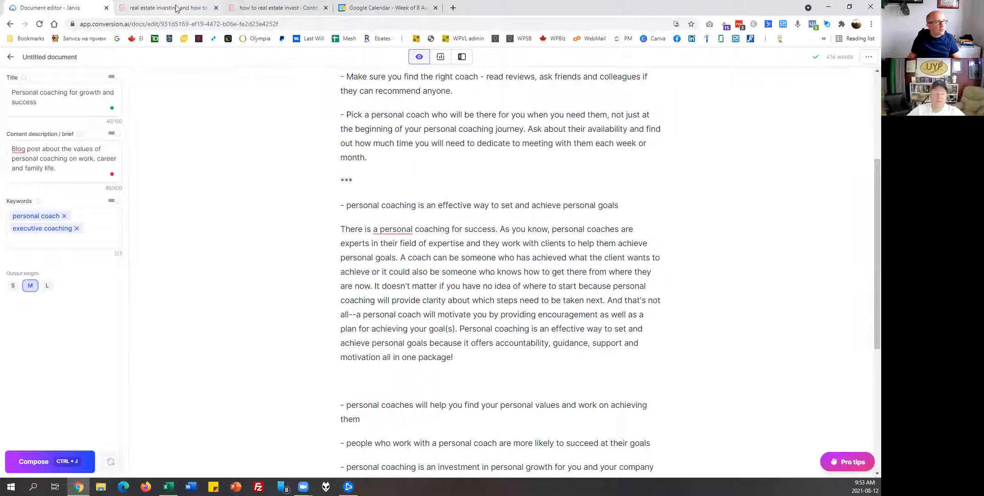
# - Show Surfer beside the Jarvis document and load the "how to real estate invest" guidelines
pyautogui.click(440, 57)
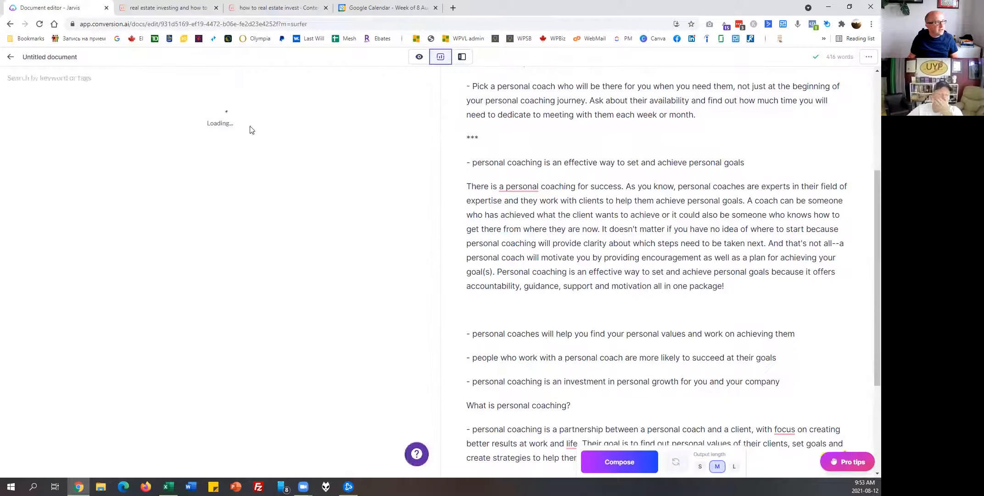
pyautogui.scroll(-1, 61, 184)
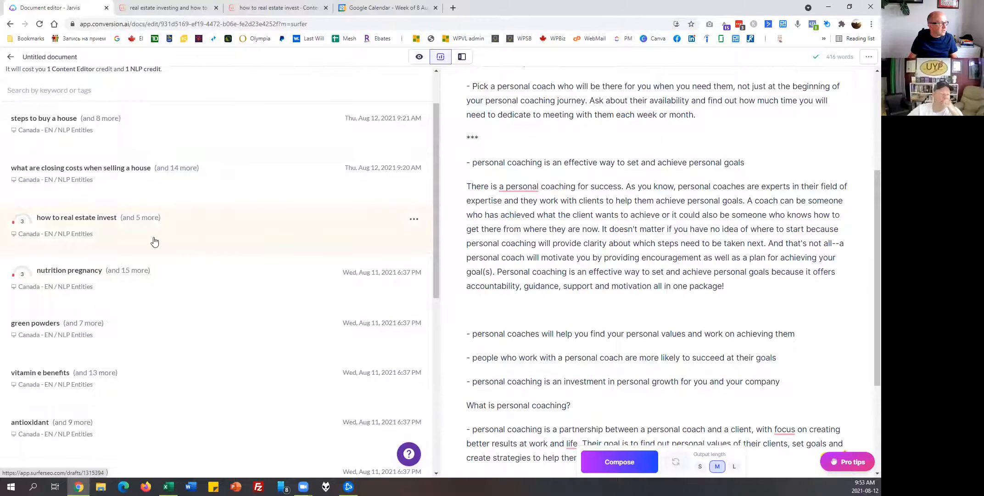
pyautogui.click(94, 231)
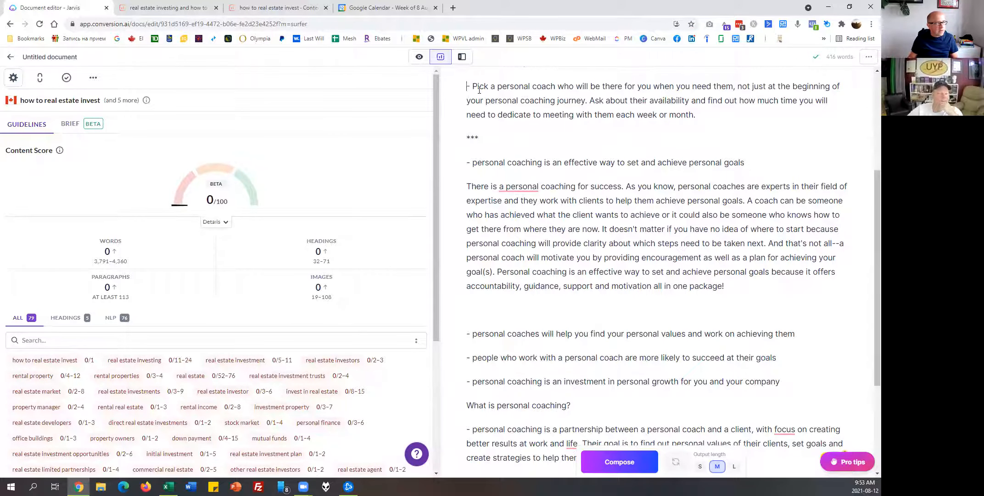
# - Delete all the personal coaching text from the Jarvis document
pyautogui.moveTo(480, 89); pyautogui.dragTo(670, 285)
pyautogui.hotkey('shift', 'End')
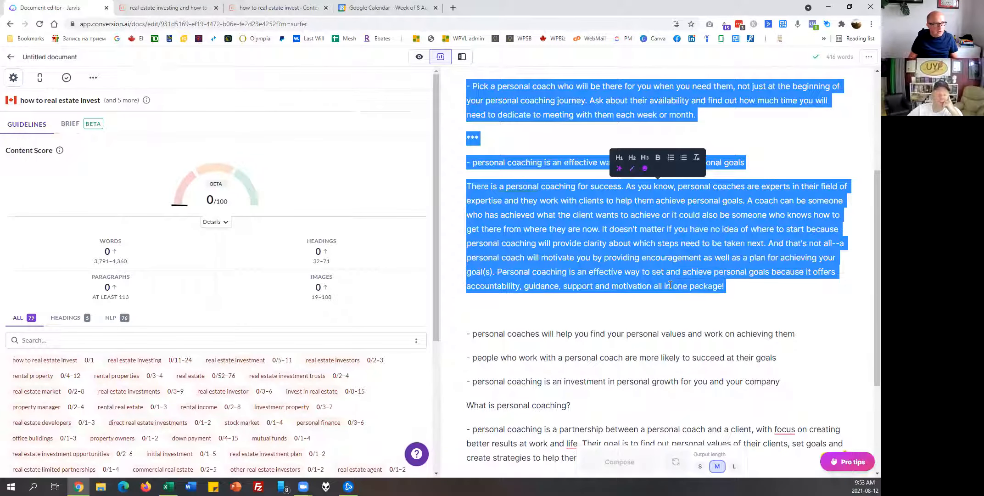
pyautogui.hotkey('shift', 'Down')
pyautogui.hotkey('shift', 'Down')
pyautogui.hotkey('shift', 'Down')
pyautogui.hotkey('shift', 'Down')
pyautogui.hotkey('shift', 'Down')
pyautogui.hotkey('shift', 'Down')
pyautogui.hotkey('shift', 'Down')
pyautogui.hotkey('shift', 'Down')
pyautogui.press('Delete')
pyautogui.scroll(5, 670, 283)
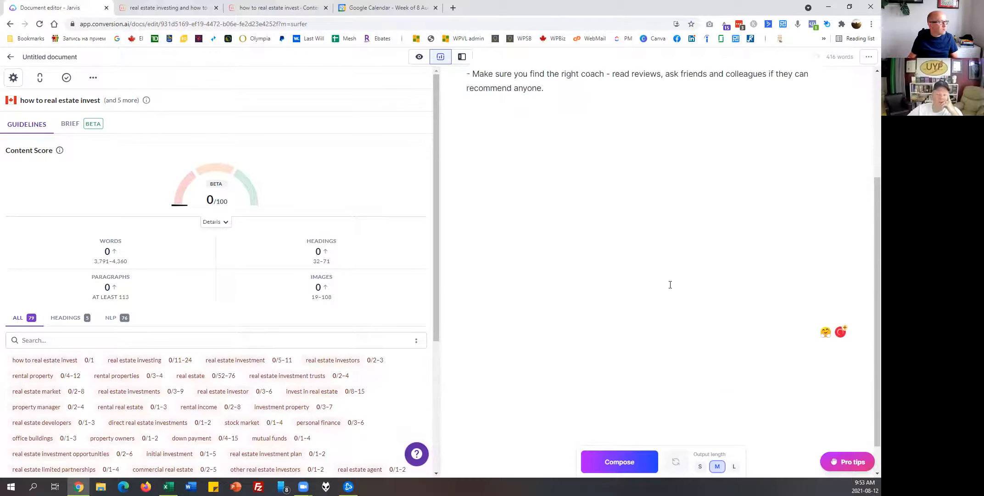
pyautogui.scroll(1, 573, 230)
pyautogui.moveTo(538, 213); pyautogui.dragTo(446, 9)
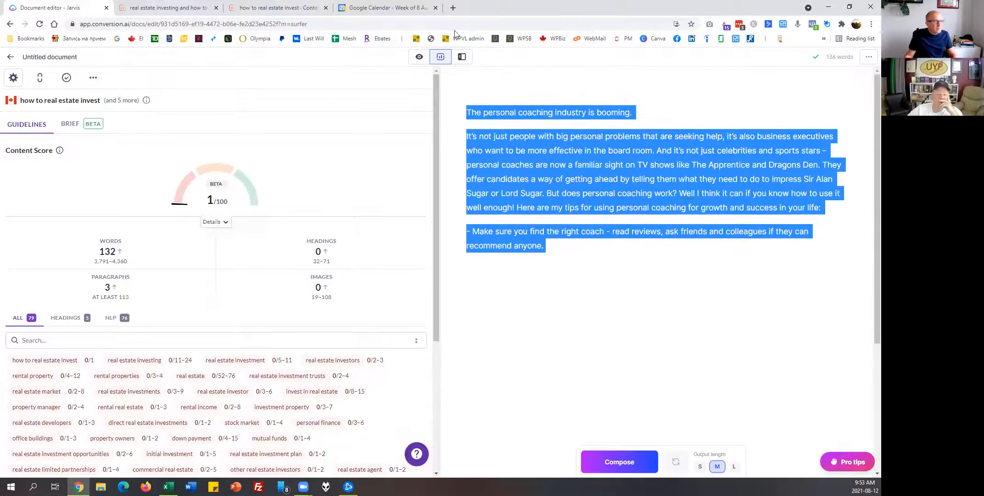
pyautogui.press('Delete')
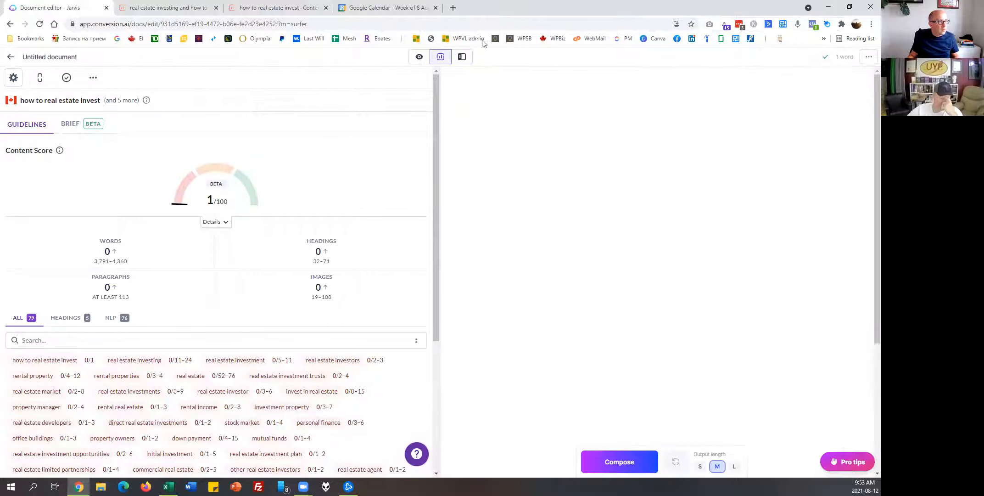
# - Return to the document settings and replace the title with "How to be smart about real estate investing in Canada."
pyautogui.click(419, 57)
pyautogui.moveTo(100, 98); pyautogui.dragTo(3, 69)
pyautogui.write('How to i')
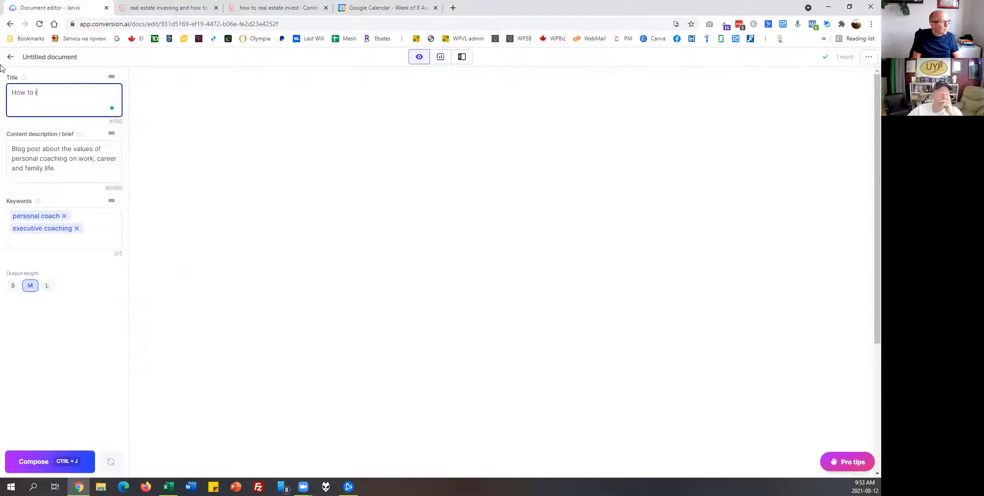
pyautogui.write('nv')
pyautogui.press('BackSpace')
pyautogui.press('BackSpace')
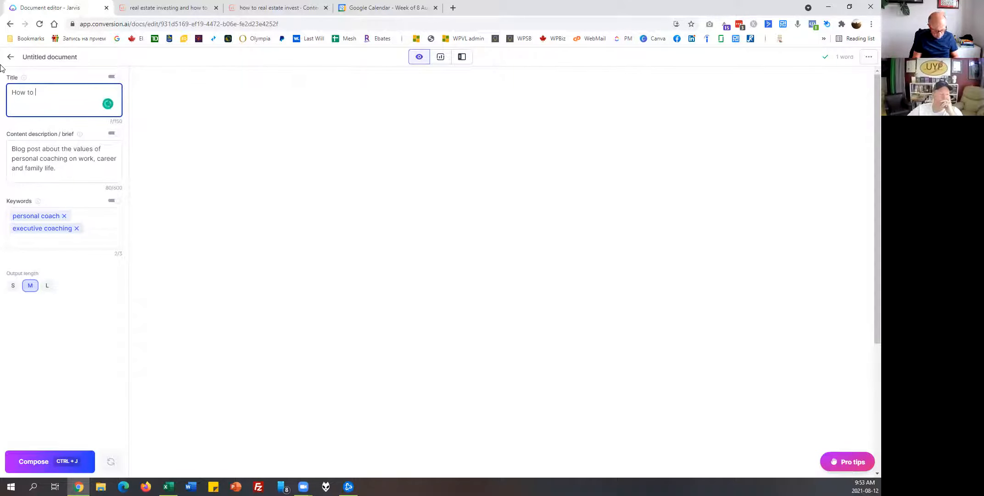
pyautogui.write('mart about ')
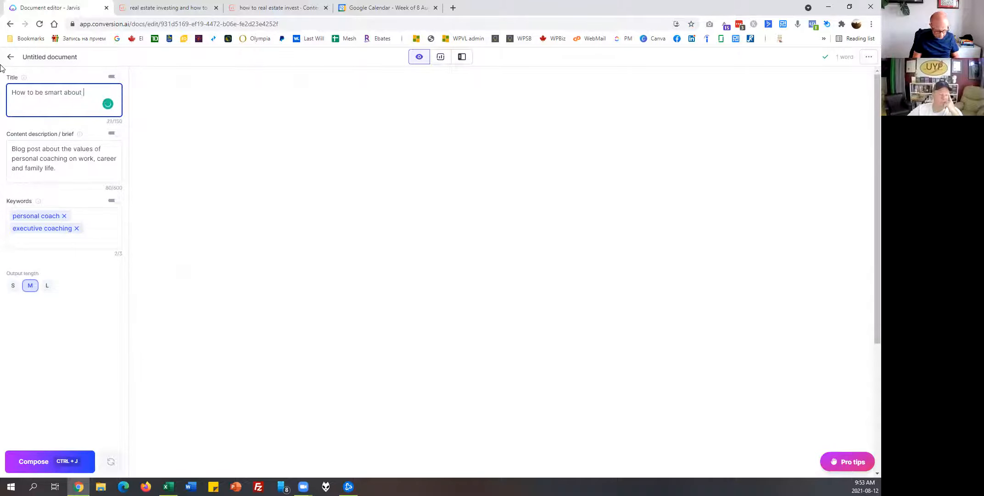
pyautogui.write('real estate investing in Canada.')
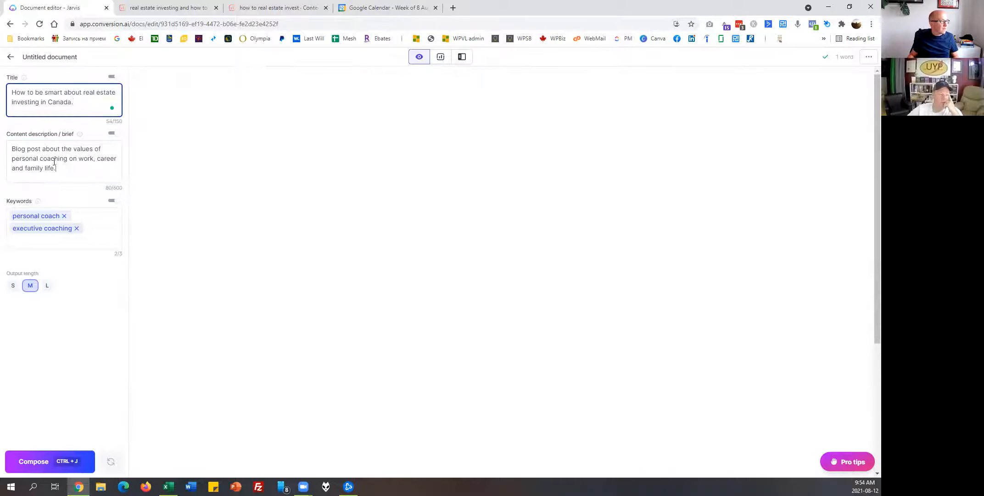
# - Clear the content description and dictate "Blog about the basics of real estate investing in Canada why why not and how to process"
pyautogui.hotkey('ctrl', 'a')
pyautogui.press('BackSpace')
pyautogui.click(798, 24)
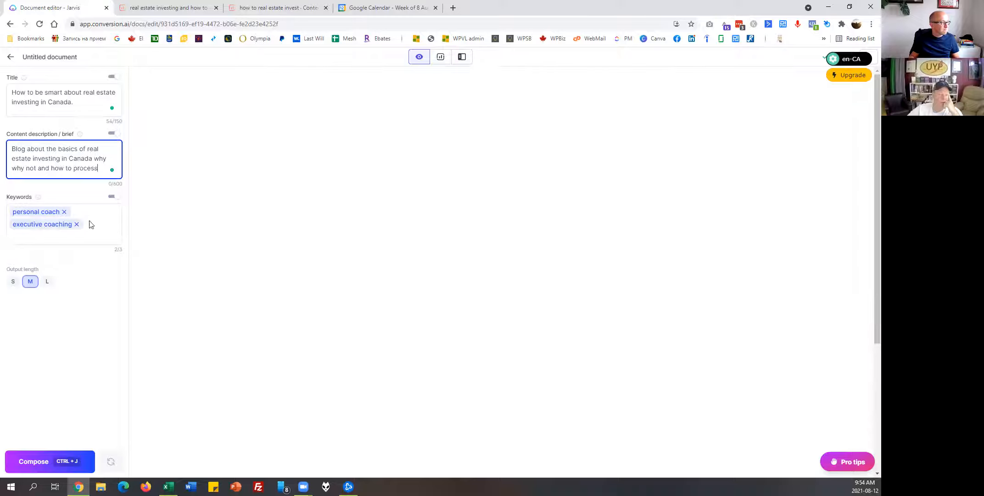
# - Remove the personal coach and executive coaching keywords and stop voice dictation
pyautogui.click(64, 211)
pyautogui.click(77, 211)
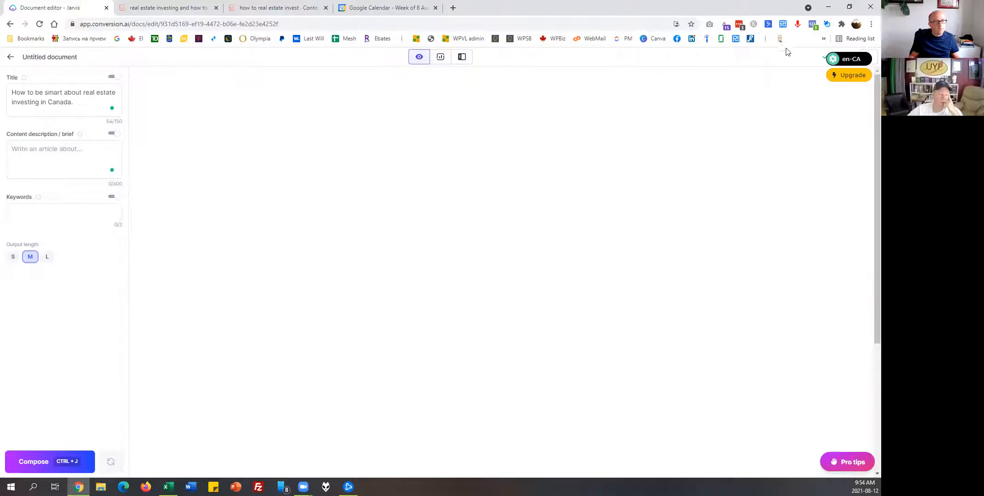
pyautogui.click(797, 25)
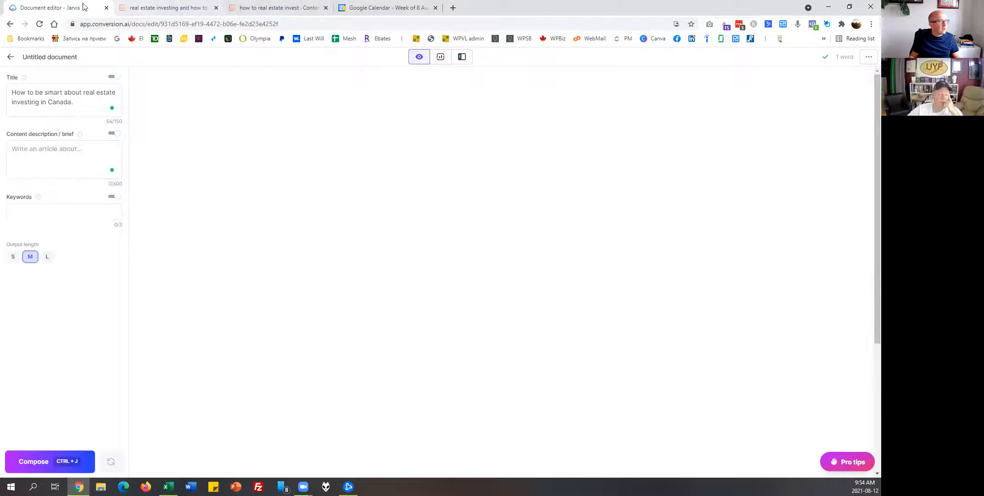
# - Check Surfer's suggested terms and add "how to real estate invest" and "real estate investing" as keywords in Jarvis
pyautogui.click(279, 7)
pyautogui.scroll(-1, 737, 321)
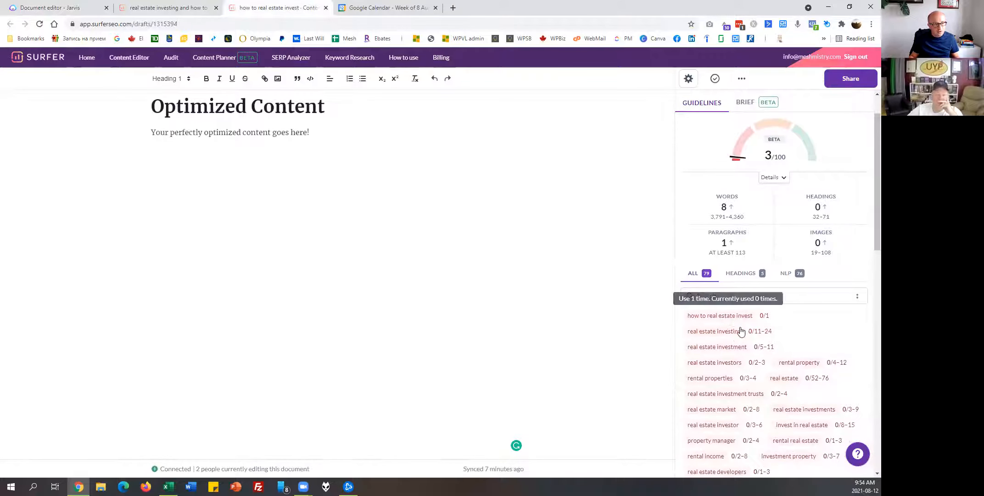
pyautogui.click(169, 8)
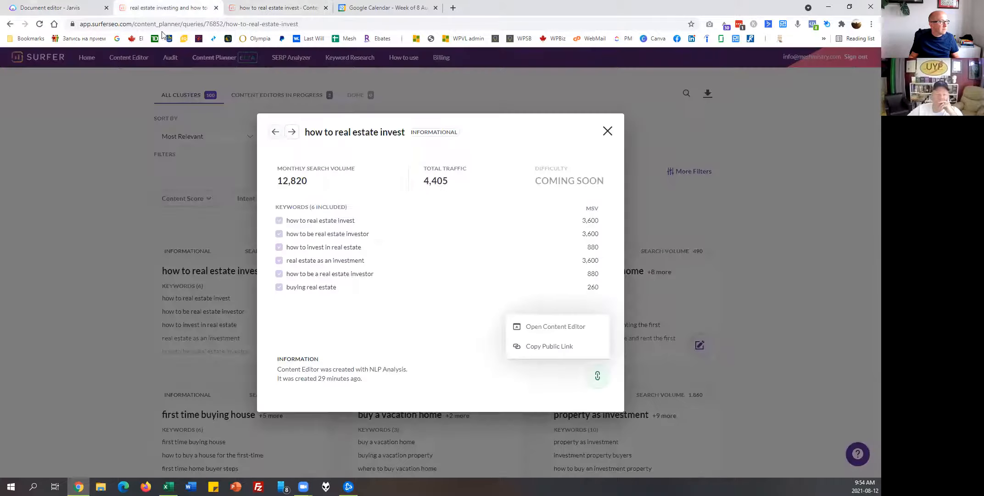
pyautogui.click(104, 4)
pyautogui.click(35, 213)
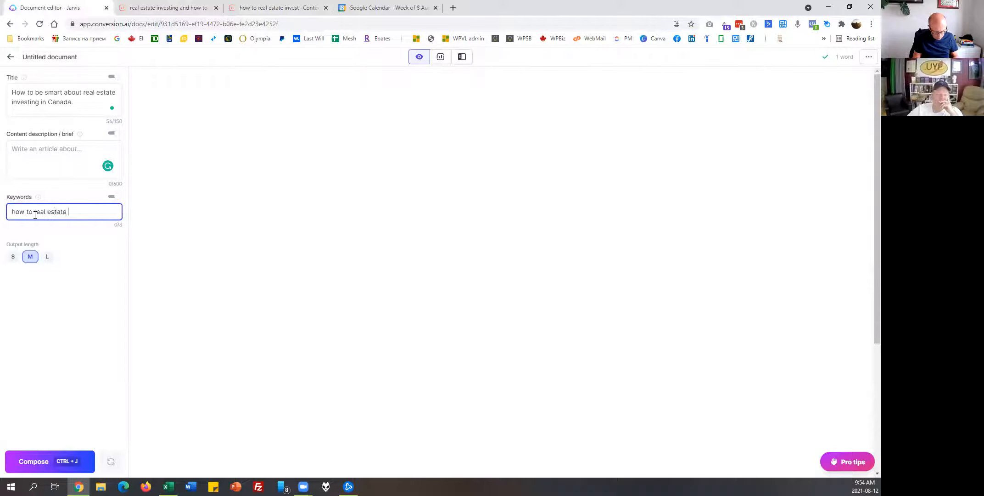
pyautogui.write('how to real estate invest')
pyautogui.press('Return')
pyautogui.write('real estate')
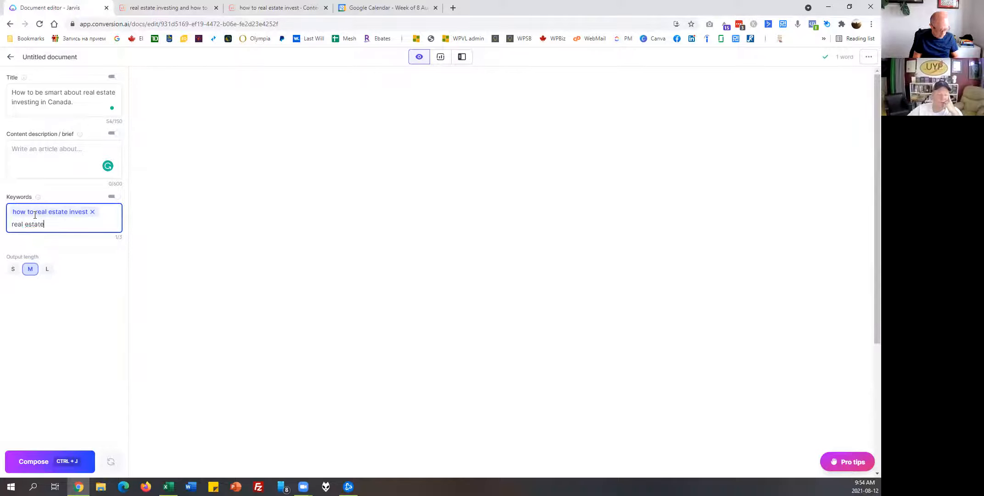
pyautogui.write(' investing')
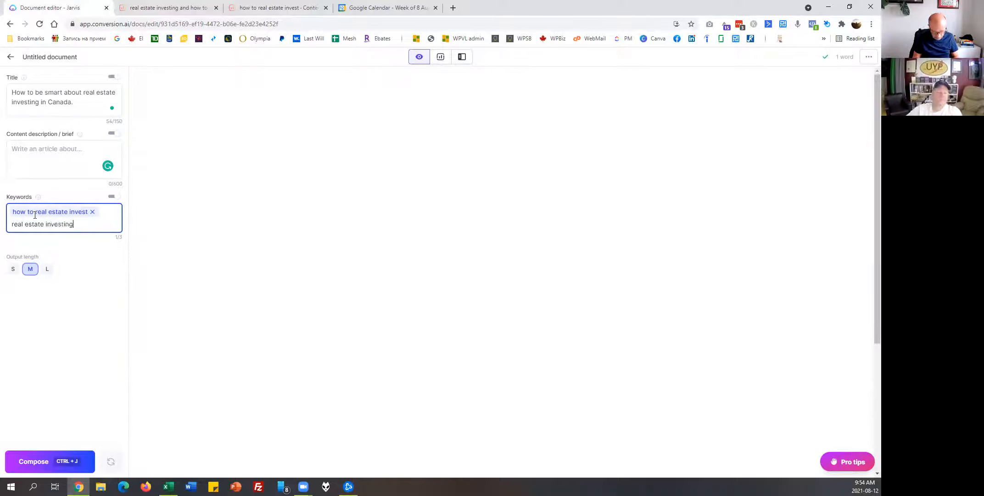
pyautogui.press('Return')
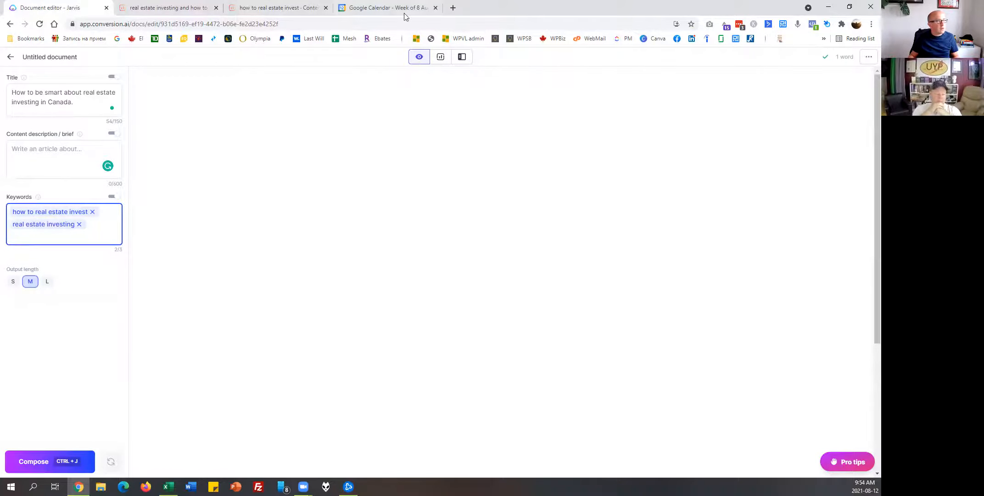
# - Consult Surfer's term list again and replace the "real estate investing" keyword in Jarvis with "investment property"
pyautogui.click(276, 7)
pyautogui.scroll(-2, 772, 343)
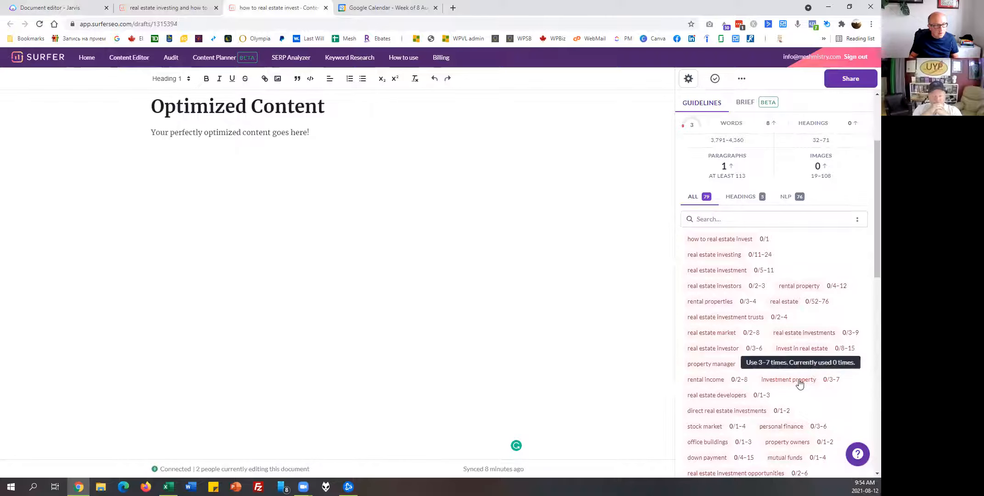
pyautogui.click(163, 5)
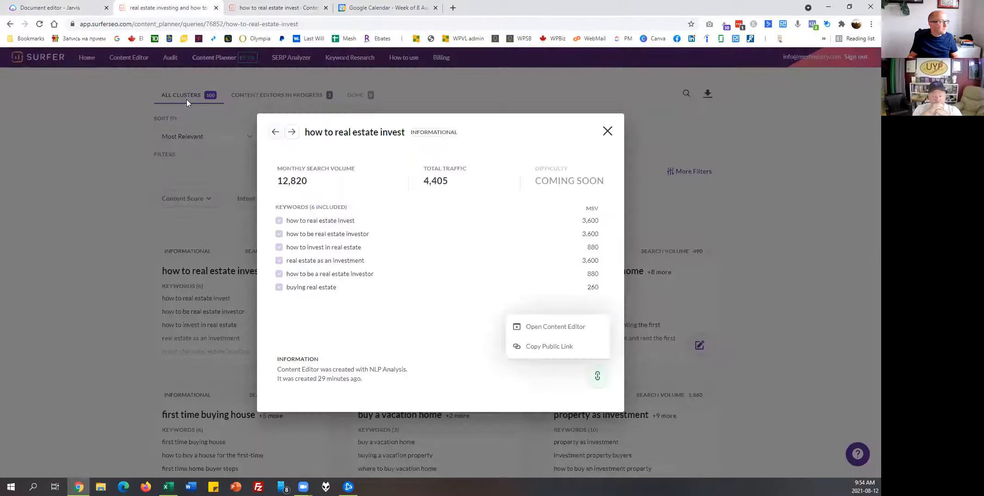
pyautogui.click(82, 8)
pyautogui.click(79, 224)
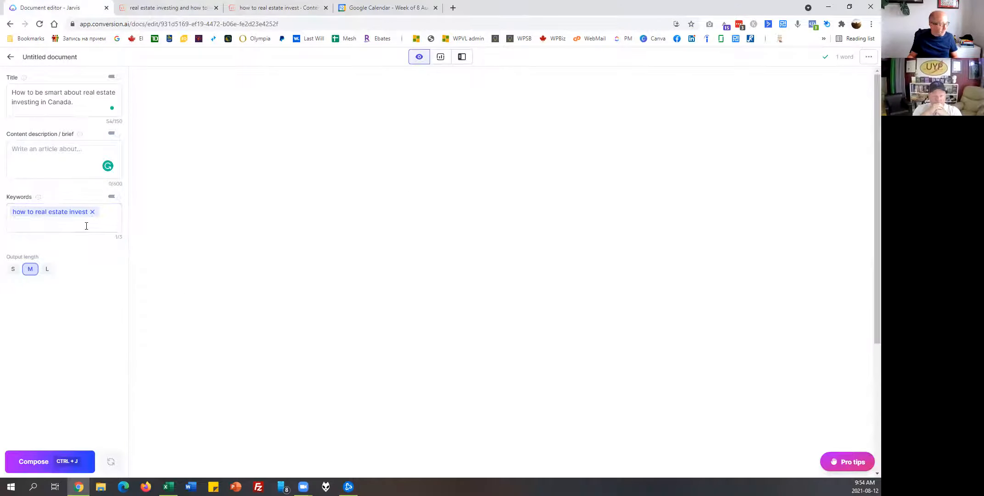
pyautogui.click(86, 226)
pyautogui.write('investment property')
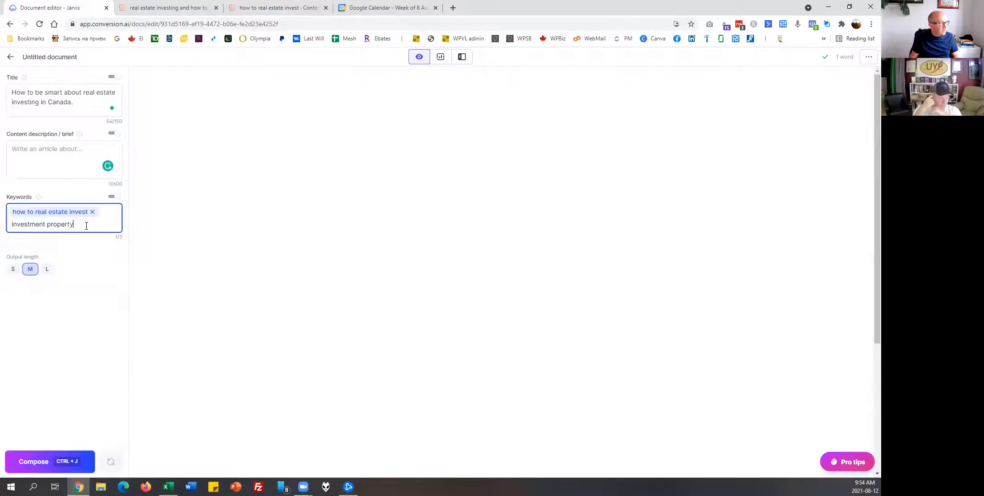
# - Review Surfer's terms once more and add "rental income" as the third Jarvis keyword
pyautogui.click(257, 8)
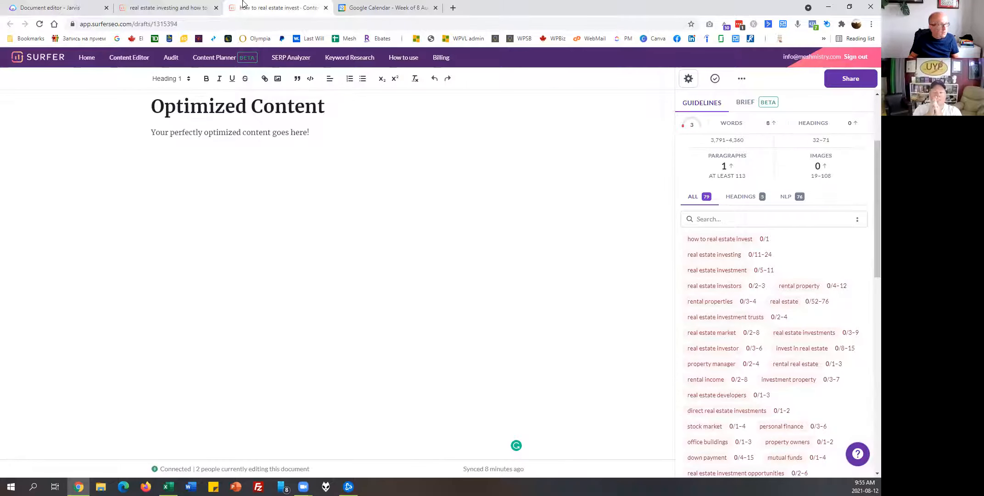
pyautogui.click(138, 7)
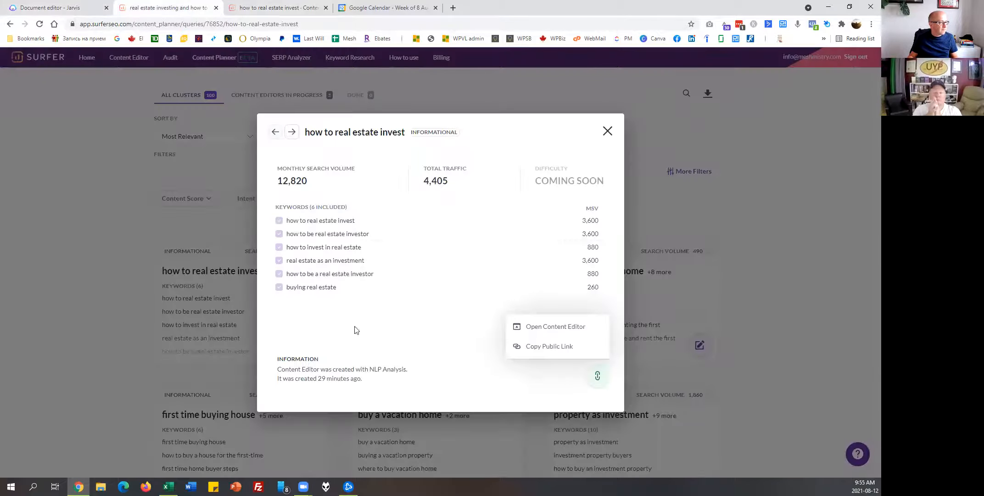
pyautogui.click(51, 7)
pyautogui.write('rent')
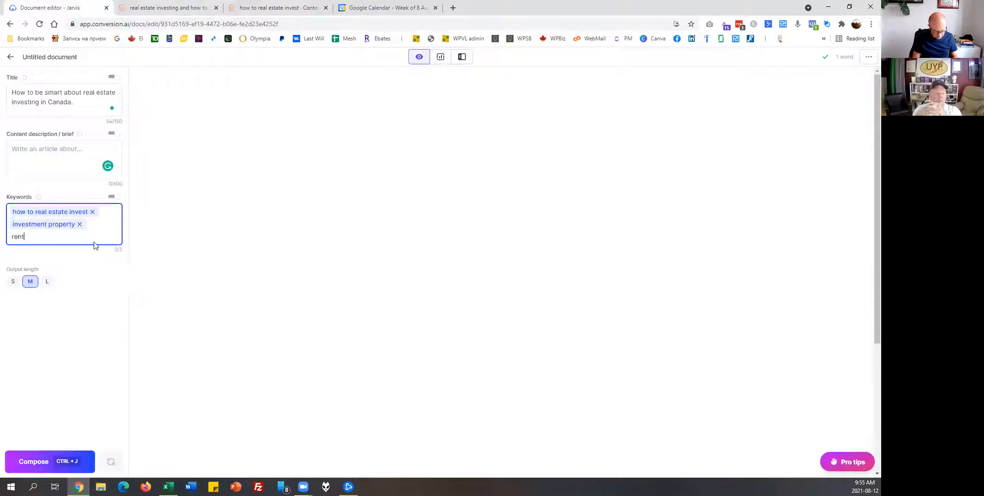
pyautogui.write('al income')
pyautogui.press('Return')
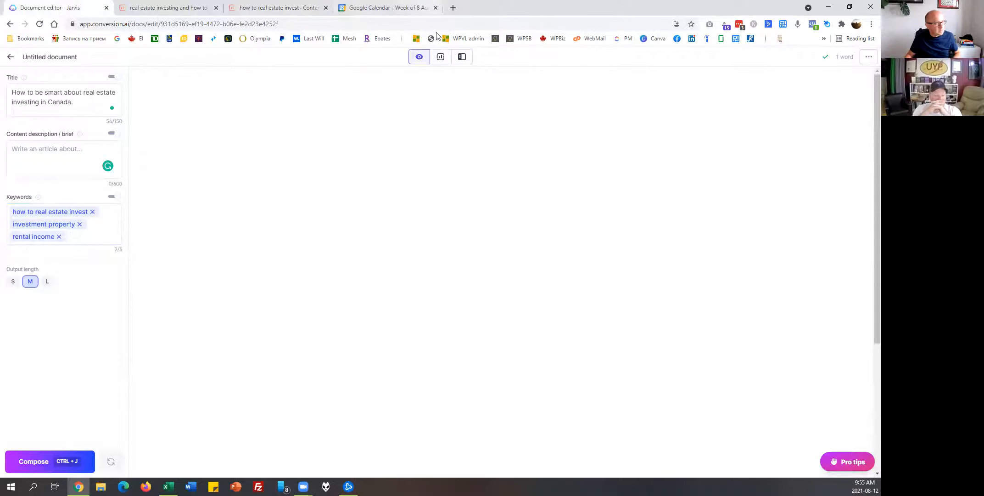
# - With the Surfer guidelines shown, dictate "write an opening paragraph for blog about real estate investing" and have Jarvis generate it plus further content
pyautogui.click(440, 56)
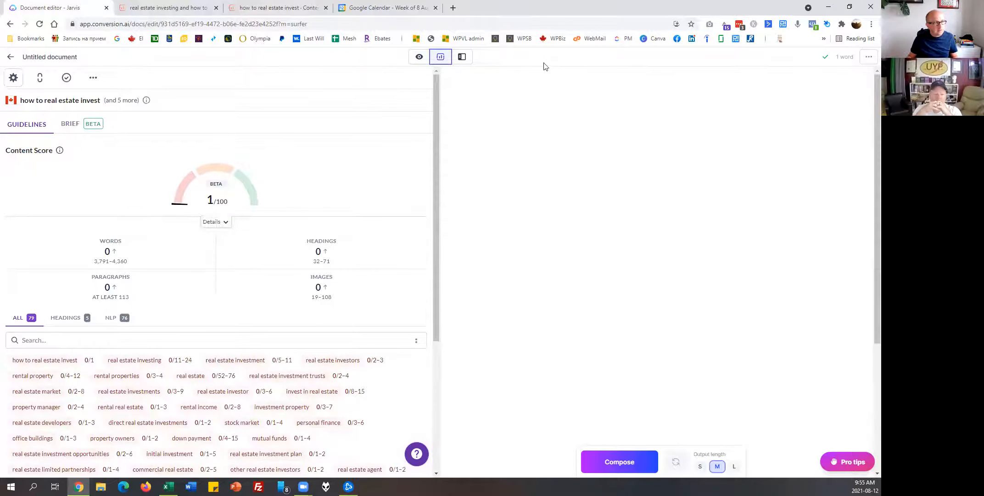
pyautogui.click(798, 24)
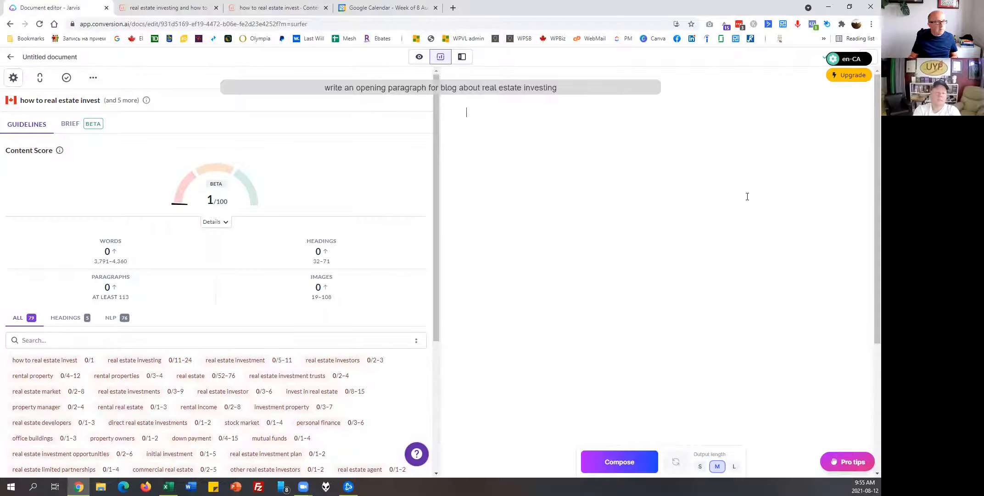
pyautogui.tripleClick(462, 112)
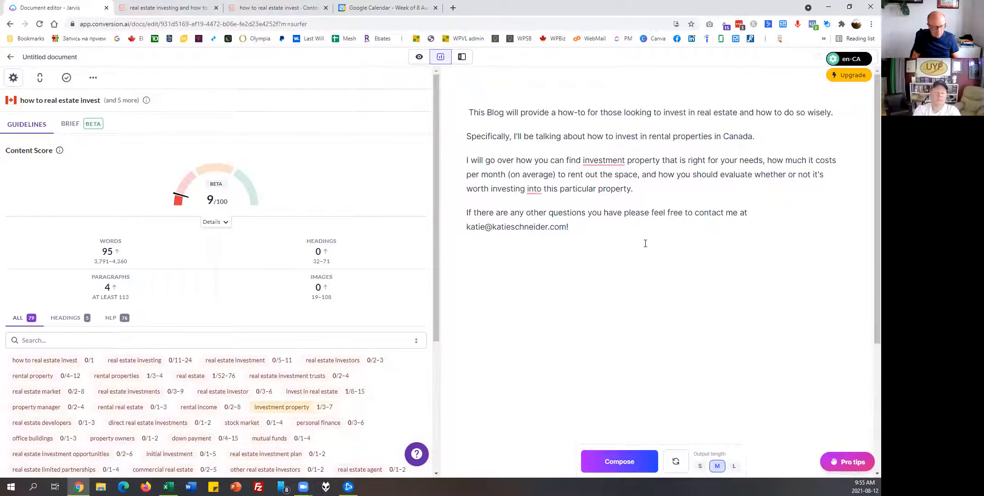
pyautogui.hotkey('ctrl', 'Return')
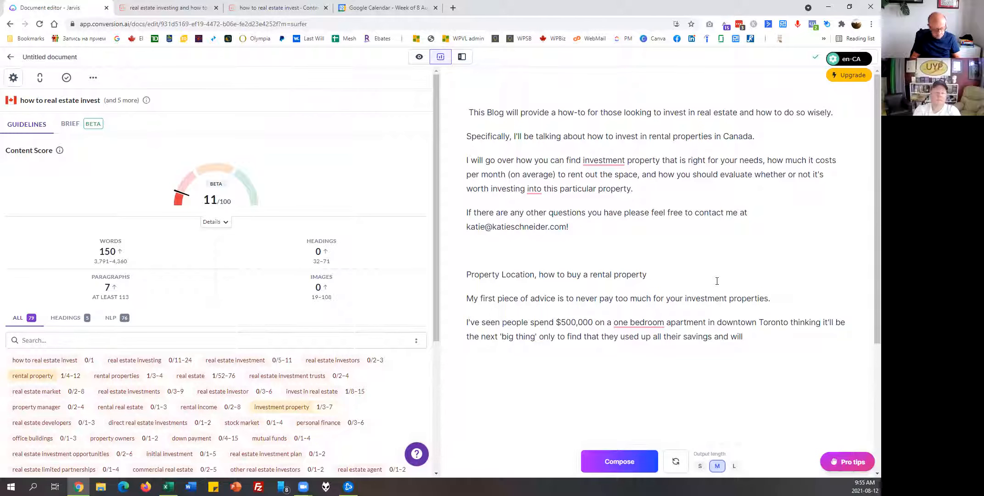
pyautogui.hotkey('ctrl', 'Return')
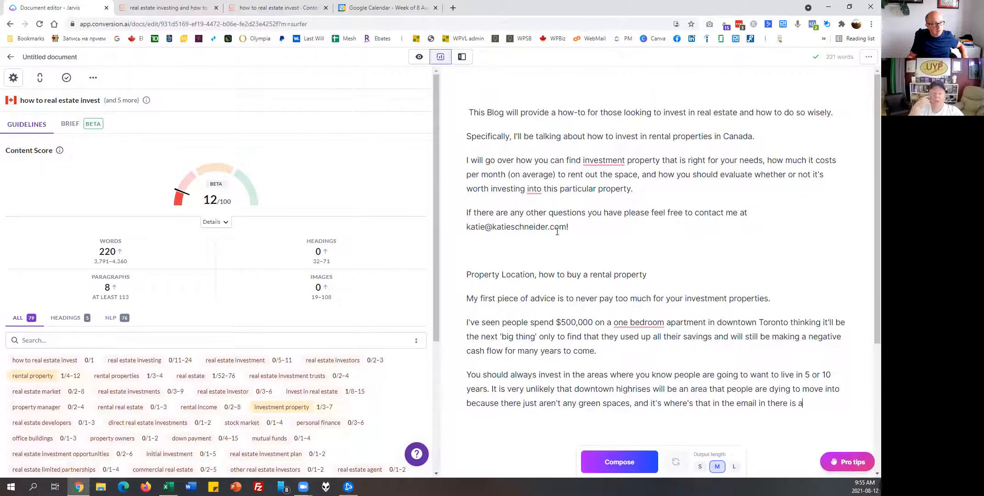
# - Delete the generated contact sentence with its e-mail address and the blank line below it
pyautogui.moveTo(569, 228); pyautogui.dragTo(448, 214)
pyautogui.press('BackSpace')
pyautogui.press('BackSpace')
pyautogui.press('BackSpace')
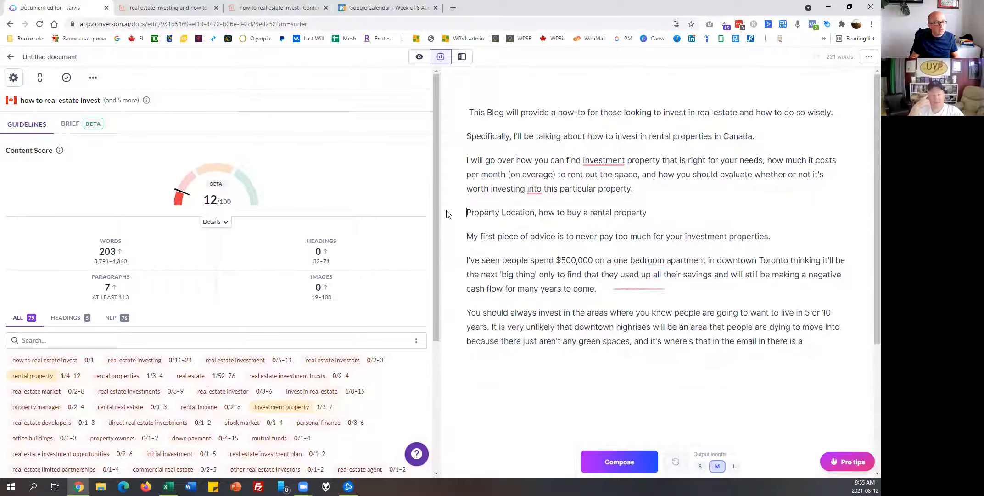
# - Format "Property Location, how to buy a rental property" as an H2 heading and remove the space before "This Blog" in the opening paragraph
pyautogui.tripleClick(656, 216)
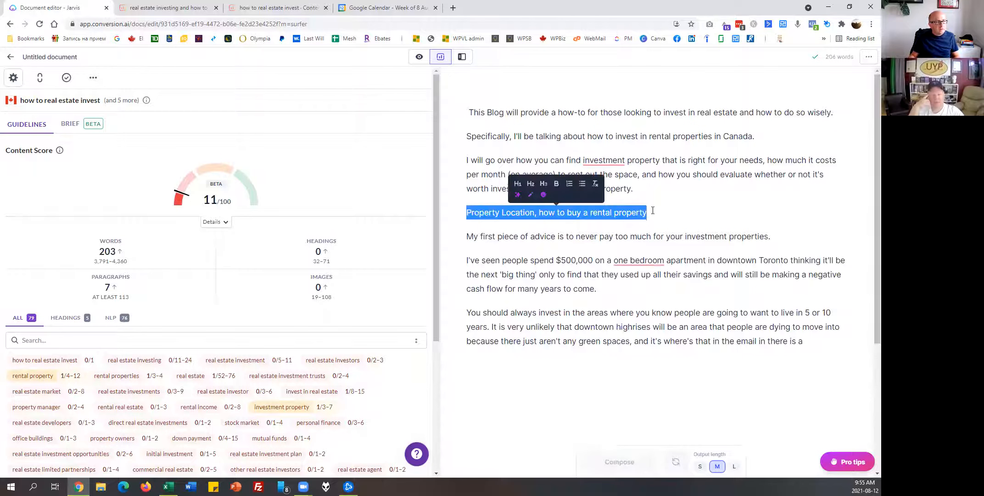
pyautogui.click(545, 185)
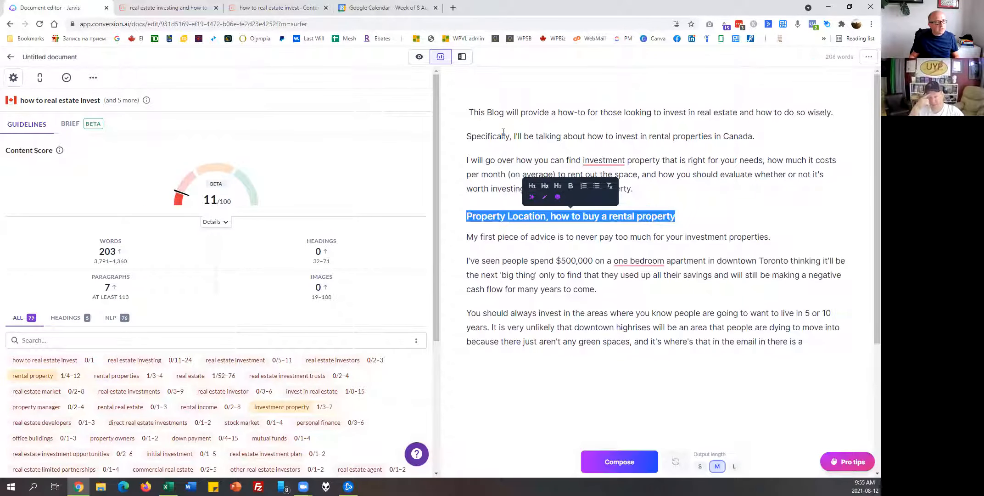
pyautogui.click(465, 112)
pyautogui.press('Delete')
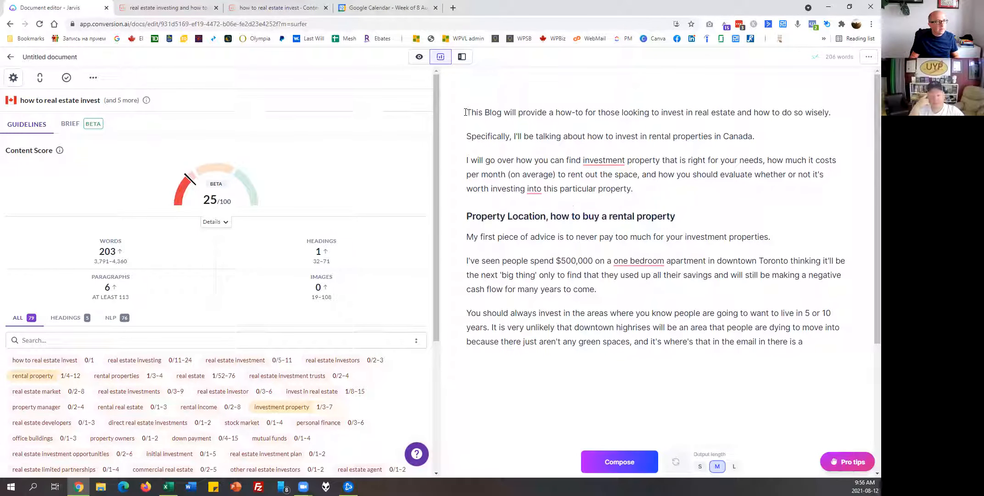
# - Add the line "Intro" above the opening paragraph and format it as an H2 heading
pyautogui.press('Return')
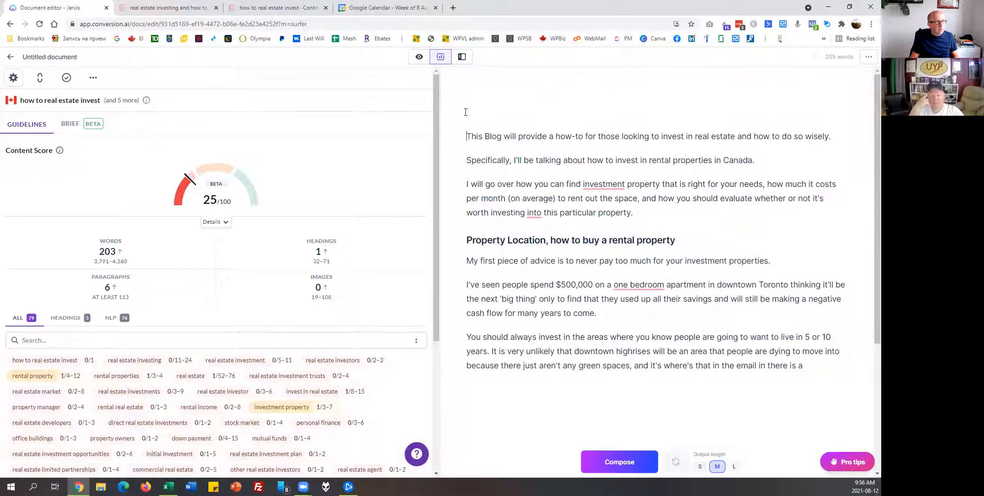
pyautogui.write('Intro')
pyautogui.moveTo(465, 112); pyautogui.dragTo(484, 113)
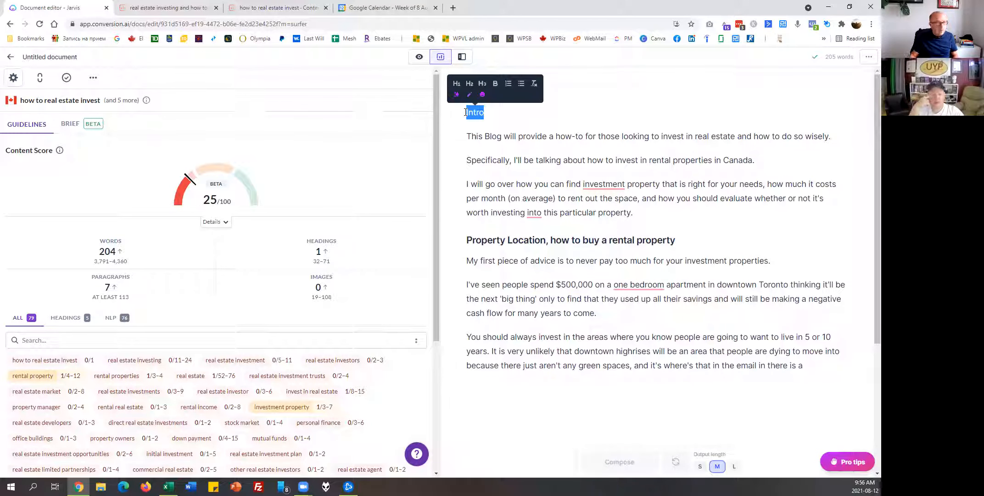
pyautogui.click(469, 86)
pyautogui.click(522, 193)
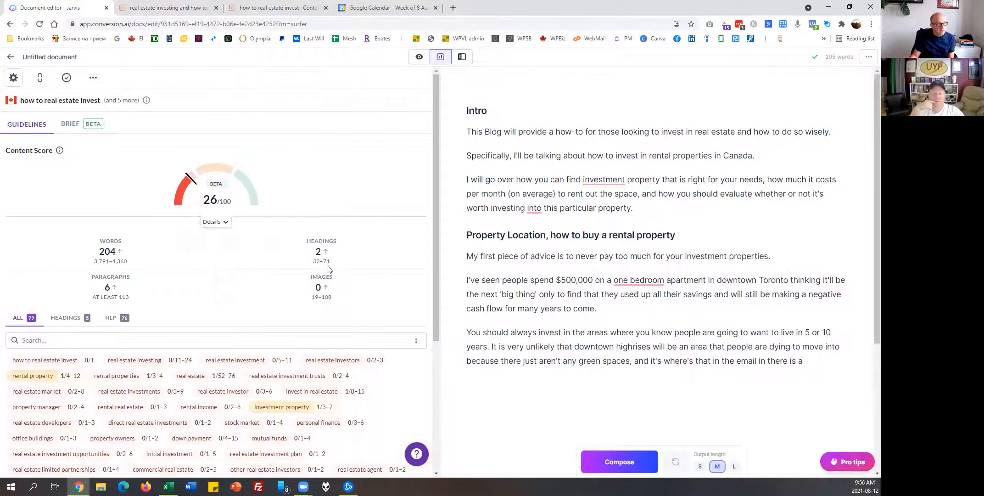
# - Dictate "How to real estate investment" below the last paragraph and correct it to "How to real estate invest?"
pyautogui.moveTo(110, 266)
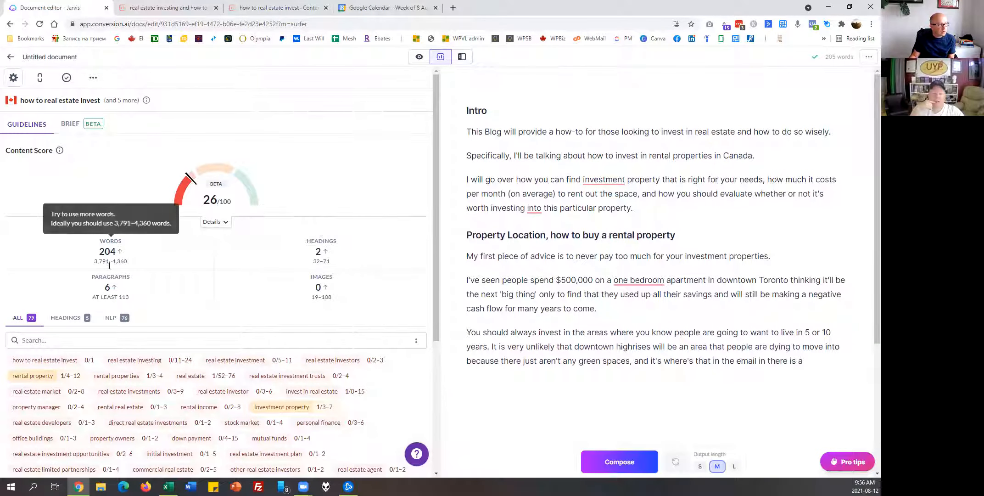
pyautogui.moveTo(119, 303)
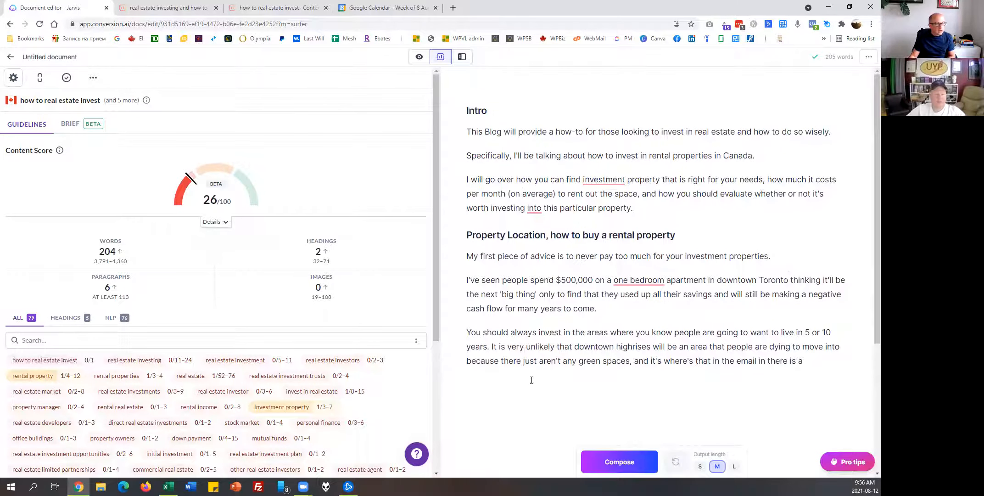
pyautogui.click(798, 27)
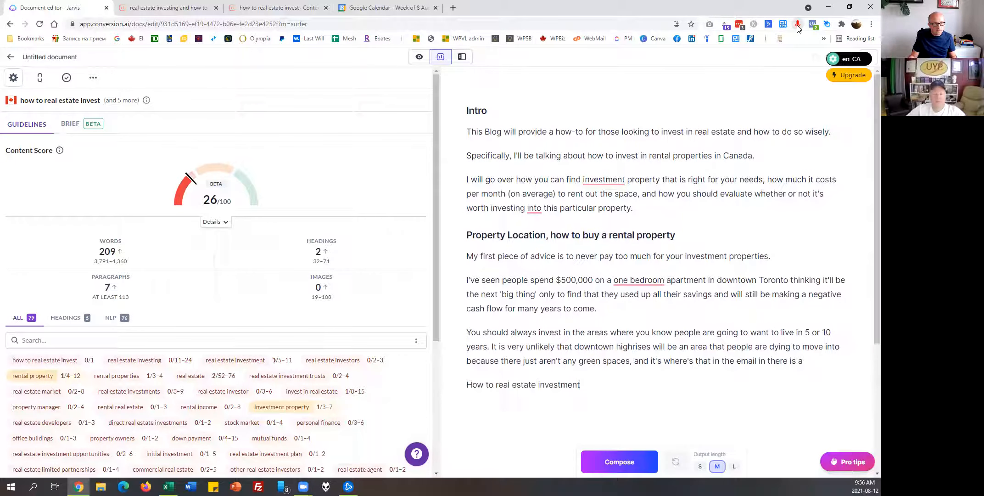
pyautogui.click(797, 27)
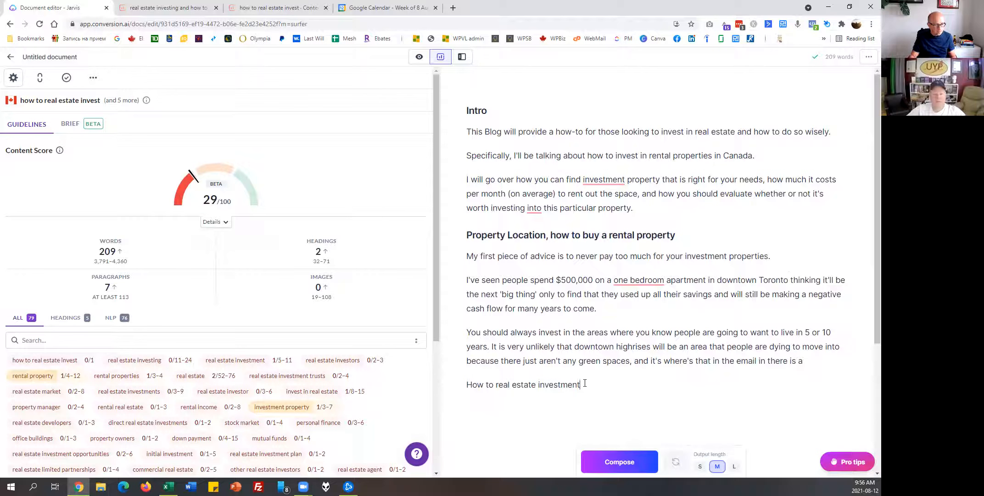
pyautogui.press('BackSpace')
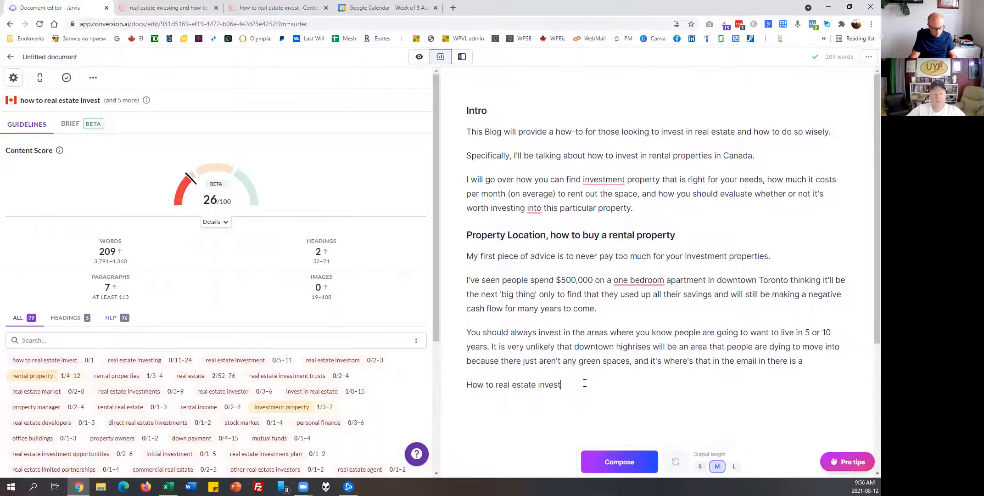
pyautogui.write('?')
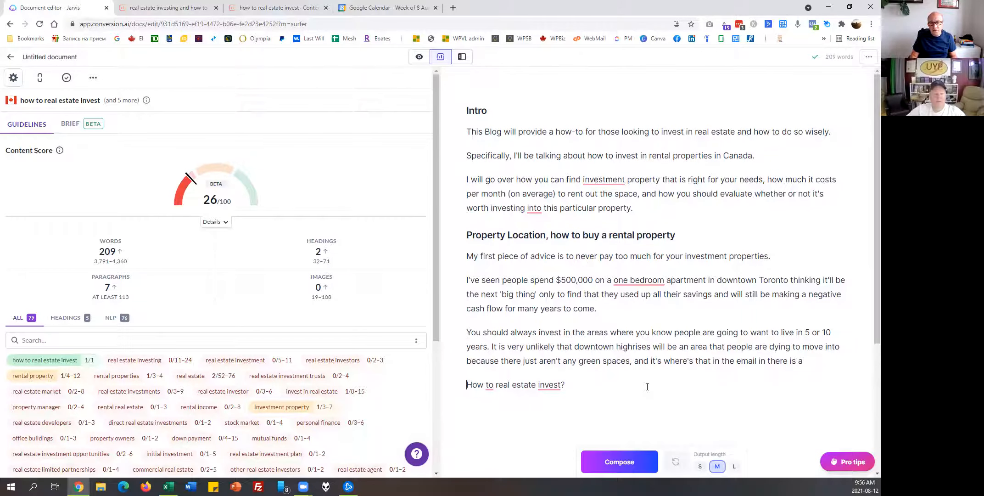
# - Insert a "***" separator line above "How to real estate invest?"
pyautogui.press('Home')
pyautogui.press('Return')
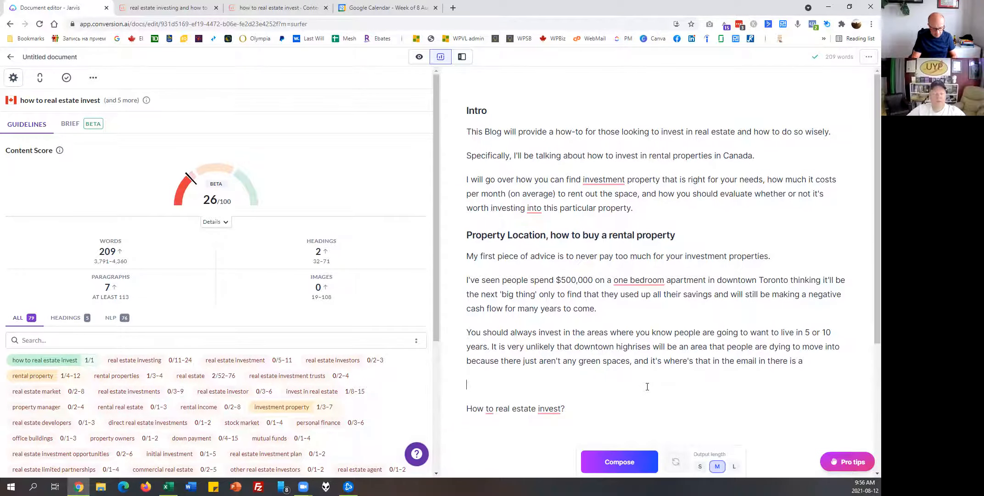
pyautogui.write('***')
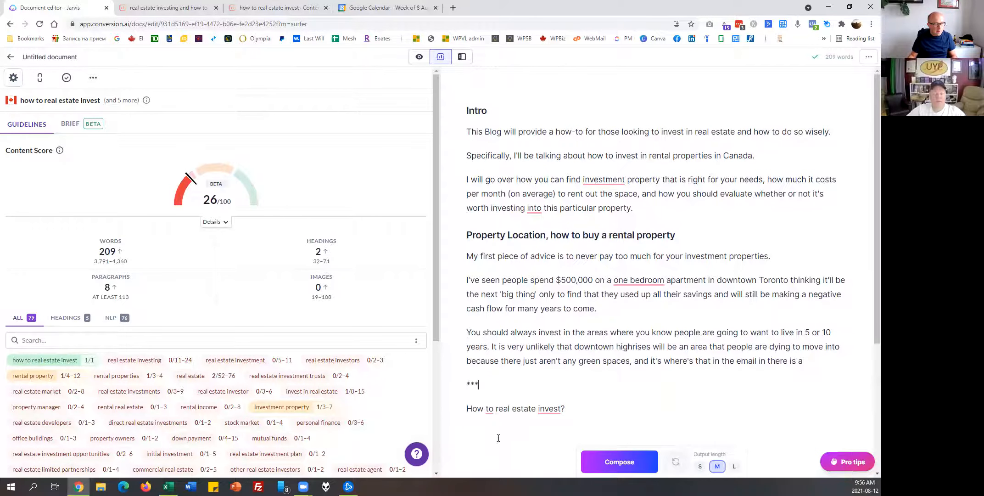
# - Set the output length to L and have Jarvis compose content repeatedly from a new line below "How to real estate invest?"
pyautogui.moveTo(467, 409); pyautogui.dragTo(474, 408)
pyautogui.click(576, 406)
pyautogui.click(734, 466)
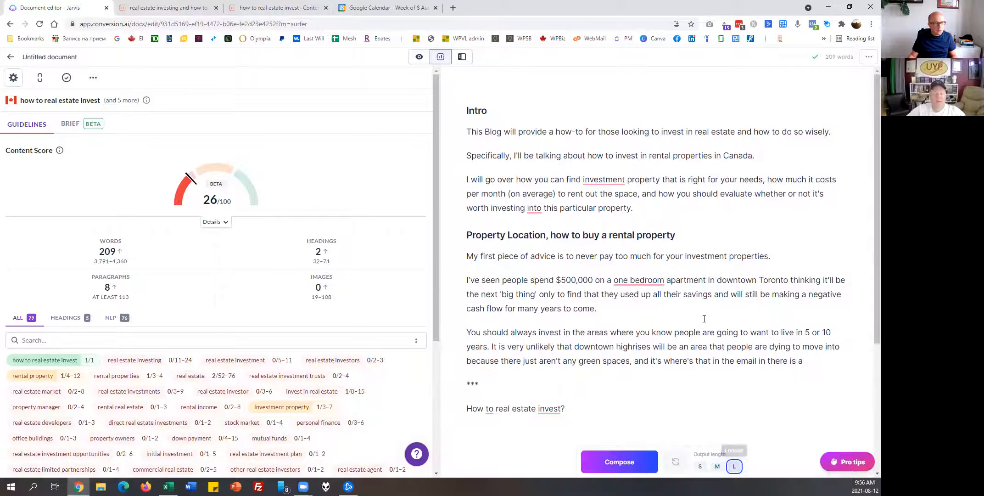
pyautogui.scroll(-1, 648, 355)
pyautogui.scroll(-2, 647, 356)
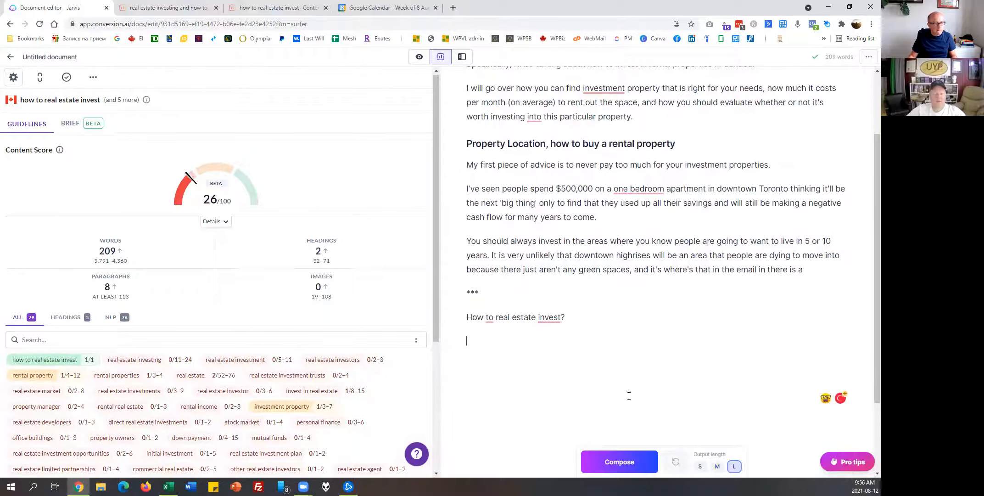
pyautogui.click(612, 460)
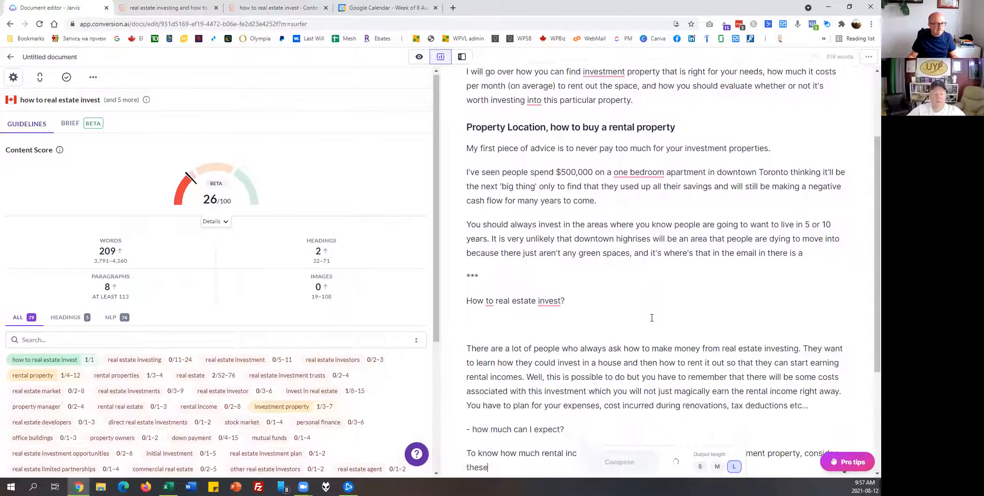
pyautogui.hotkey('ctrl', 'Return')
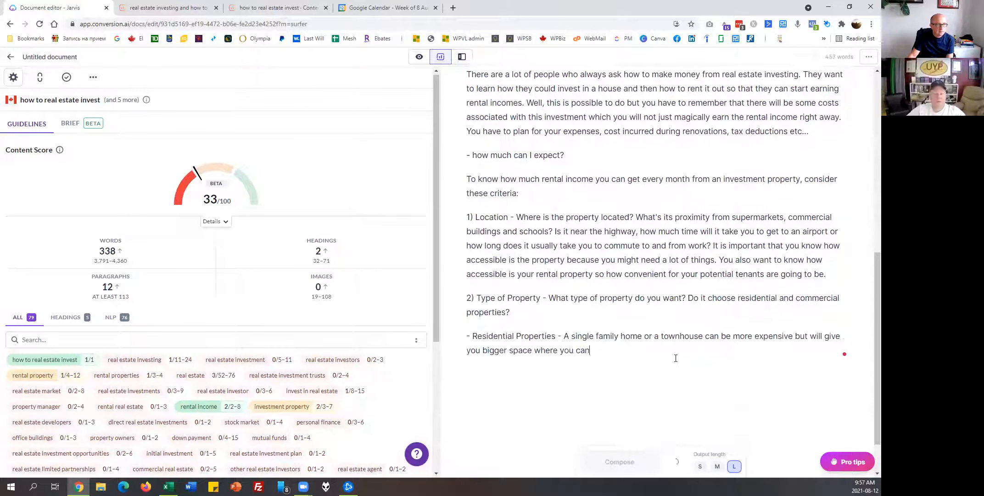
pyautogui.click(619, 461)
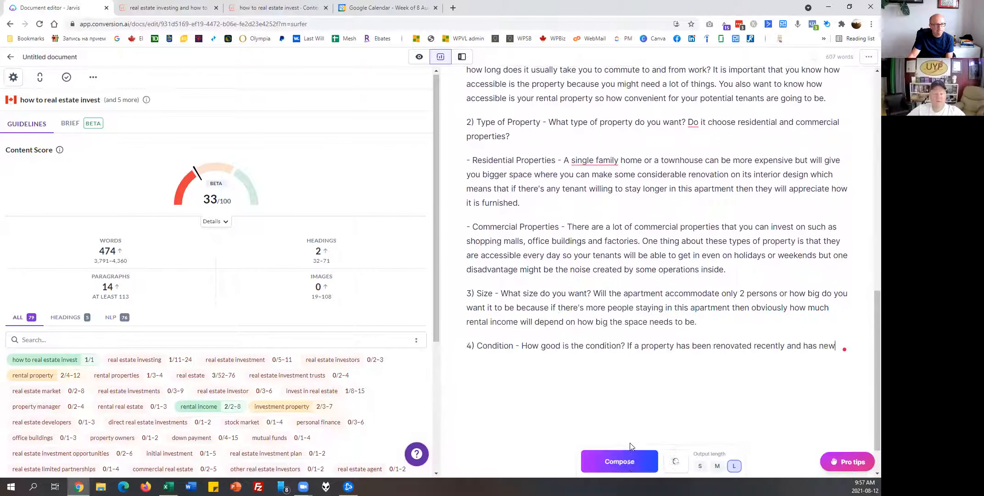
pyautogui.click(622, 460)
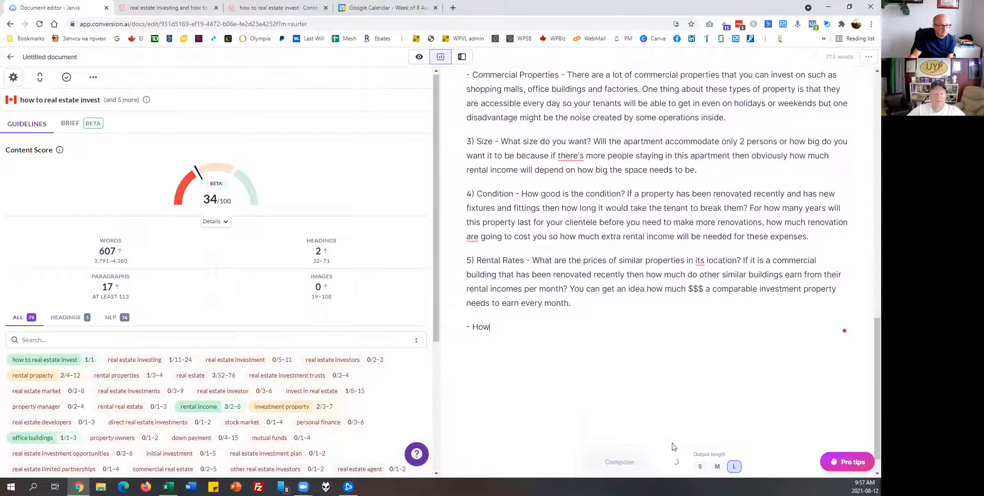
pyautogui.click(621, 468)
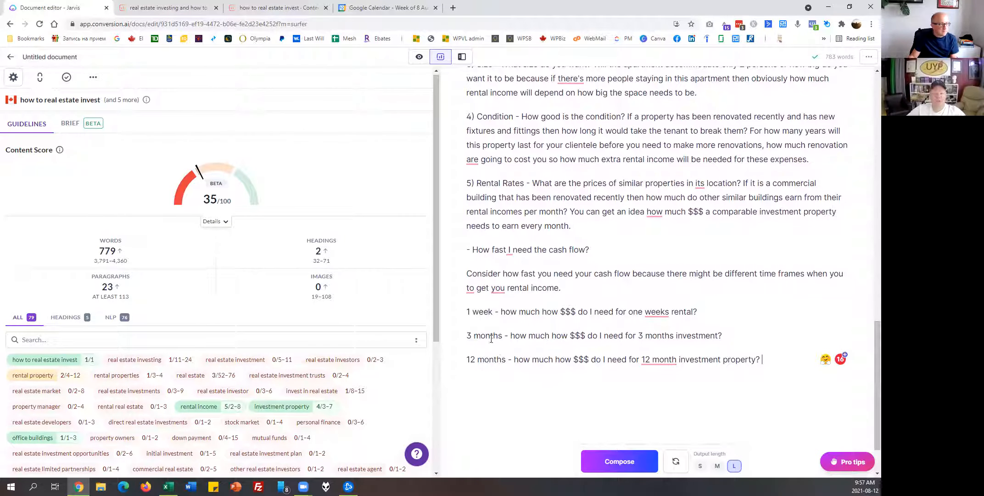
# - Move "1) Location" onto its own line above its paragraph in the generated criteria list
pyautogui.scroll(6, 521, 406)
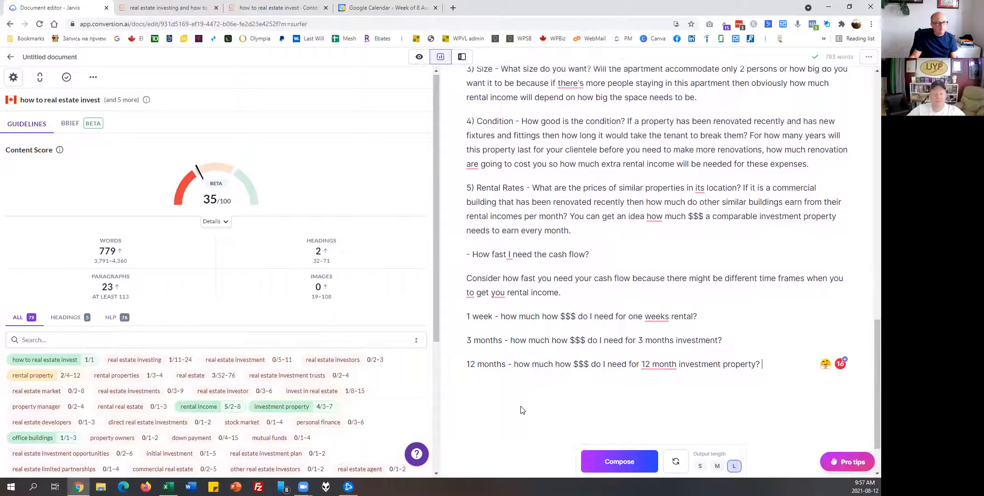
pyautogui.scroll(8, 521, 406)
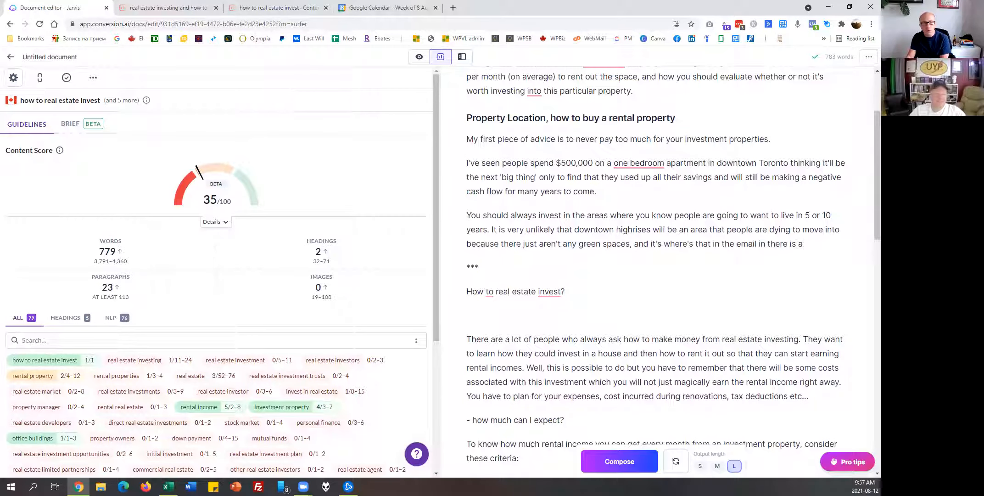
pyautogui.scroll(-4, 544, 342)
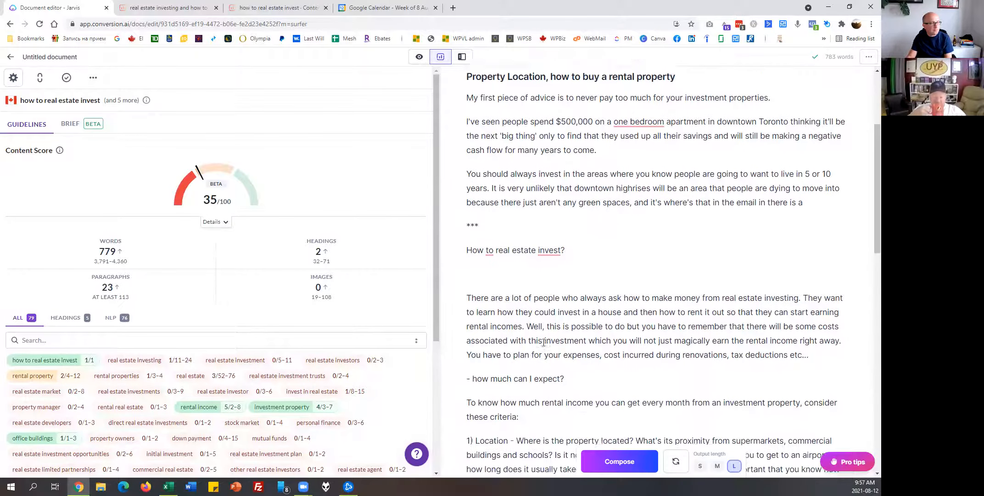
pyautogui.scroll(-3, 544, 342)
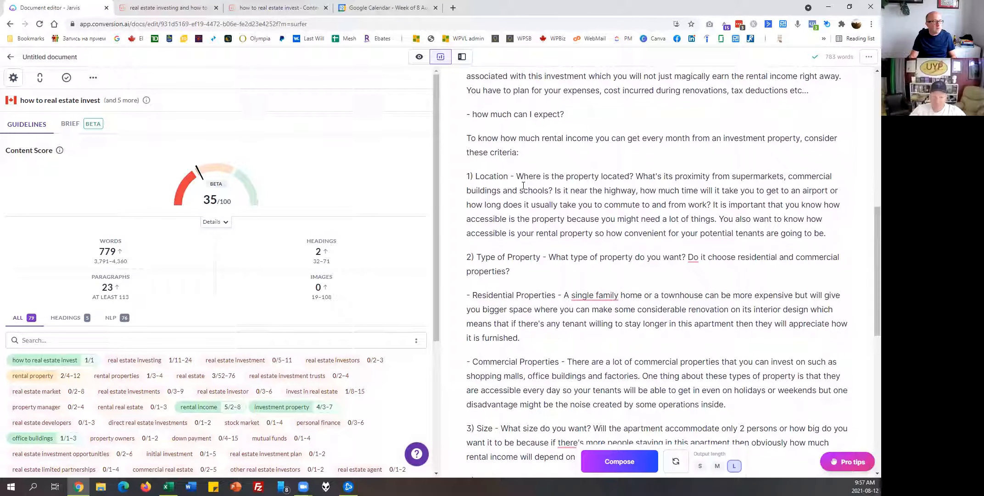
pyautogui.hotkey('shift', 'Left')
pyautogui.hotkey('shift', 'Left')
pyautogui.hotkey('shift', 'Left')
pyautogui.hotkey('shift', 'Left')
pyautogui.hotkey('shift', 'Left')
pyautogui.hotkey('shift', 'Left')
pyautogui.hotkey('shift', 'Left')
pyautogui.hotkey('shift', 'Left')
pyautogui.hotkey('shift', 'Left')
pyautogui.hotkey('shift', 'Left')
pyautogui.hotkey('shift', 'Left')
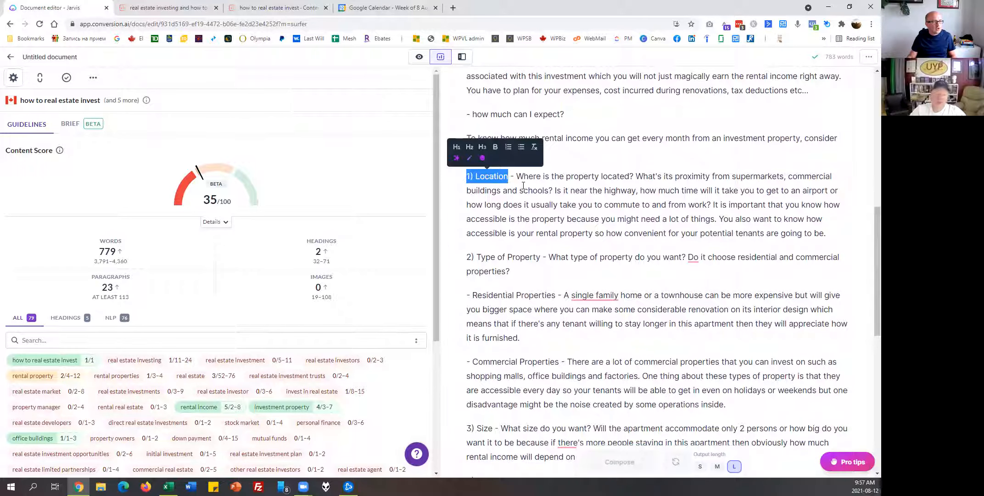
pyautogui.click(510, 178)
pyautogui.press('Return')
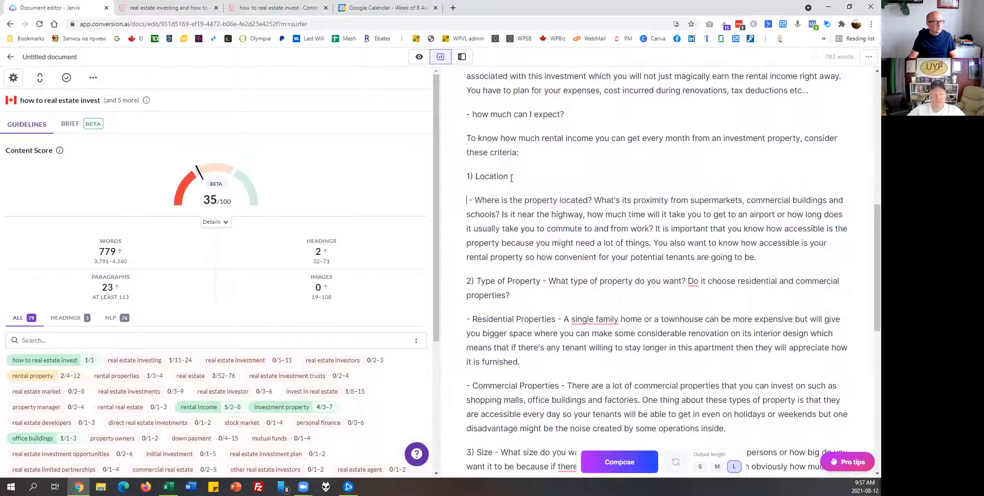
# - Remove the "1)" numbering from "Location" and format the line as an H2 heading
pyautogui.hotkey('shift', 'Right')
pyautogui.hotkey('shift', 'Right')
pyautogui.hotkey('shift', 'Right')
pyautogui.press('Delete')
pyautogui.hotkey('shift', 'End')
pyautogui.click(469, 147)
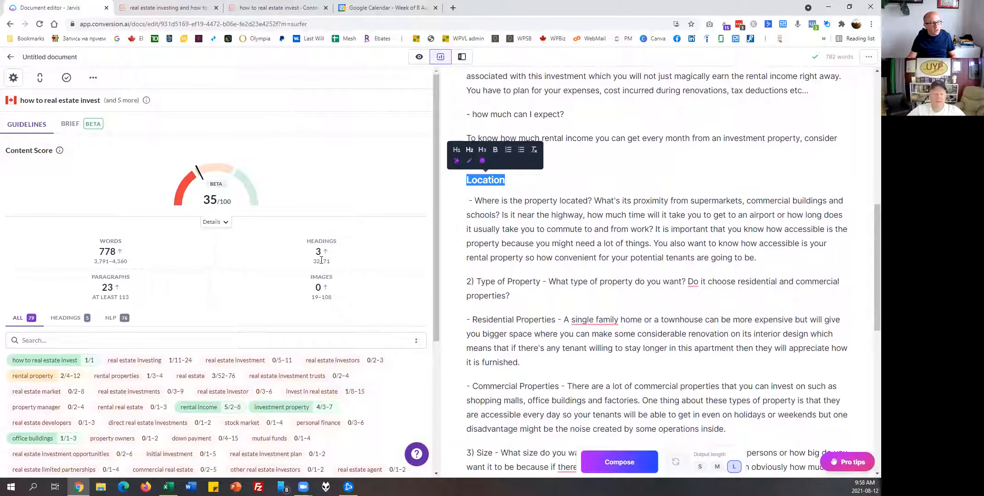
# - Strip the "2)" and dash from "Type of Property" and make it an H2 heading on its own line
pyautogui.click(479, 280)
pyautogui.hotkey('shift', 'Home')
pyautogui.press('BackSpace')
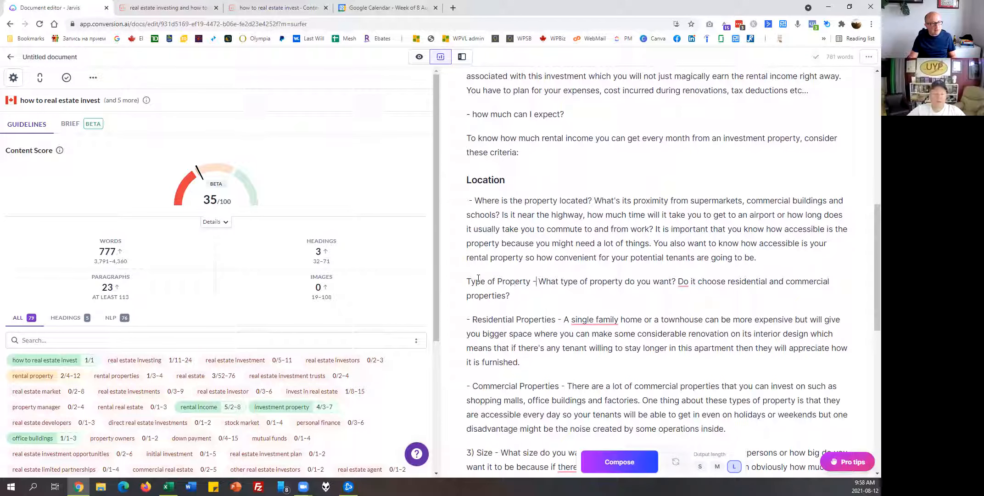
pyautogui.hotkey('shift', 'Right')
pyautogui.hotkey('shift', 'Right')
pyautogui.hotkey('shift', 'Right')
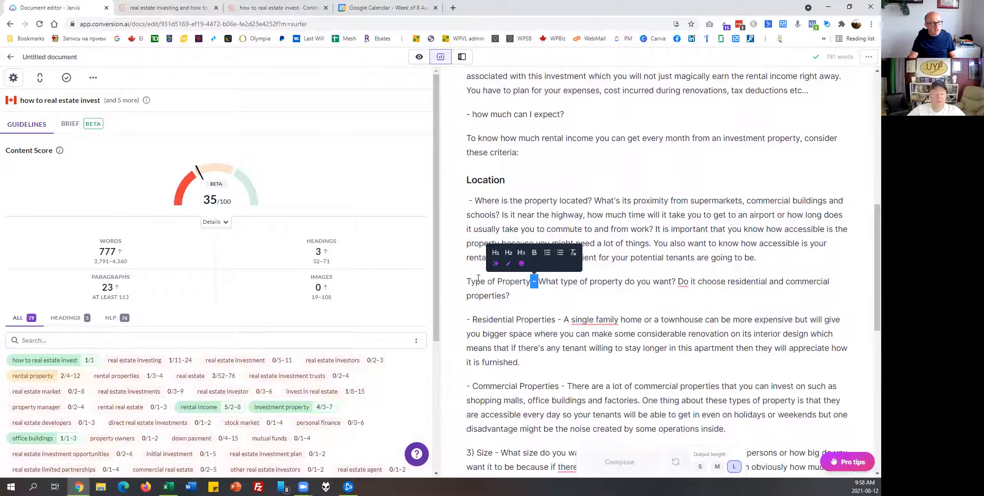
pyautogui.press('Return')
pyautogui.tripleClick(479, 280)
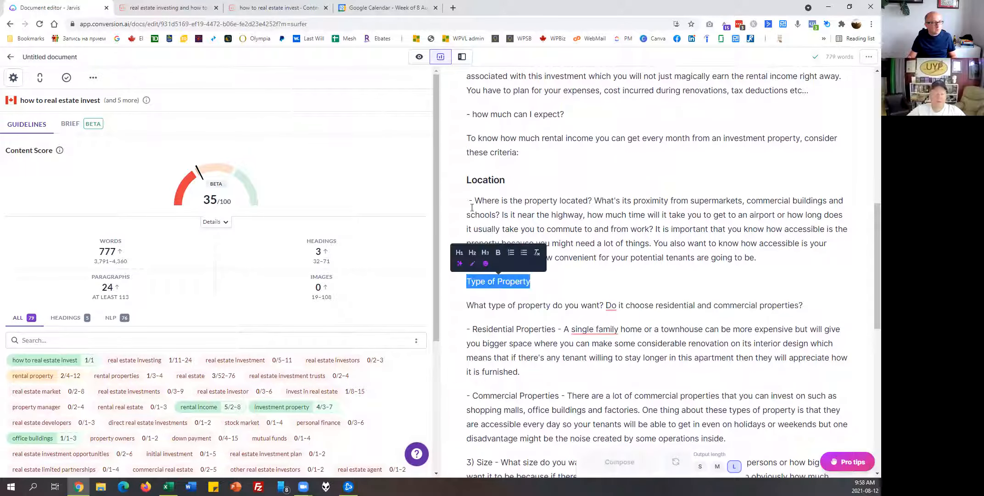
pyautogui.click(472, 252)
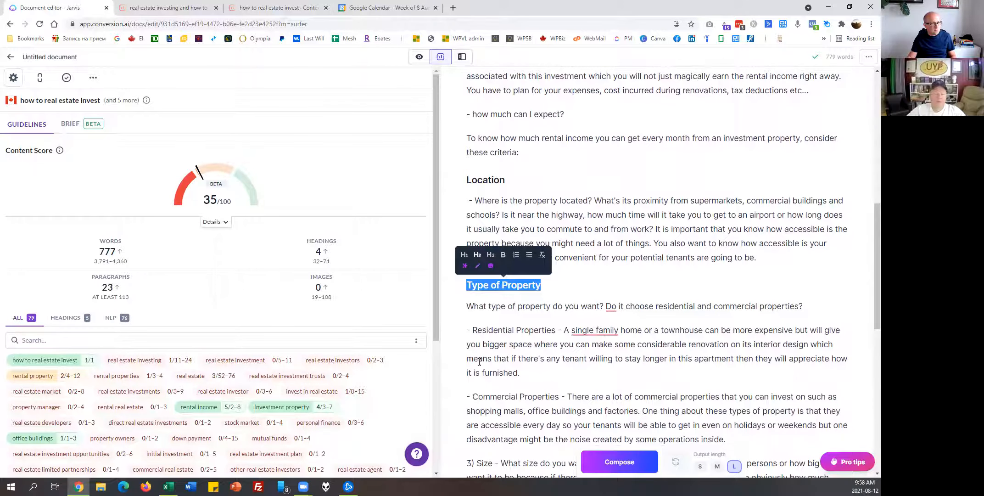
# - Split the Location paragraph before "It is important" and delete the dash in front of "Where is the property located?"
pyautogui.scroll(-1, 579, 352)
pyautogui.scroll(2, 643, 312)
pyautogui.click(695, 266)
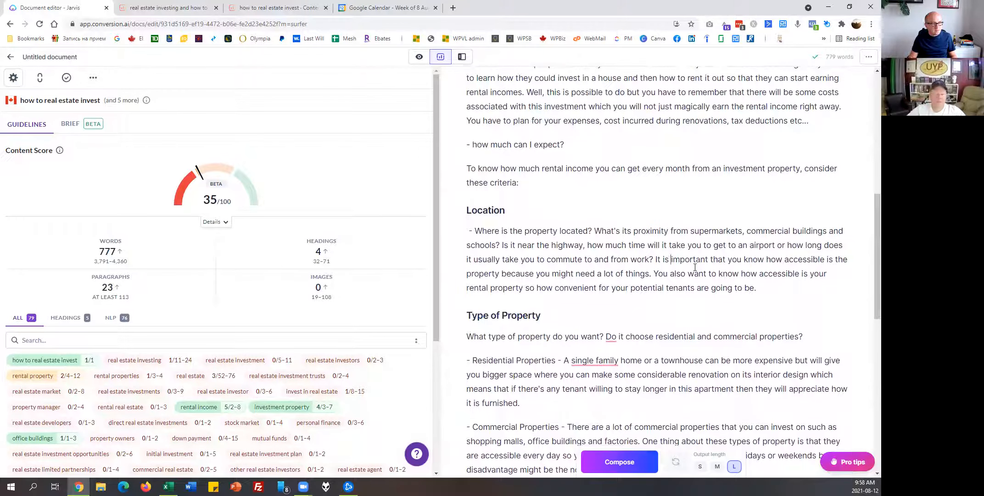
pyautogui.press('Return')
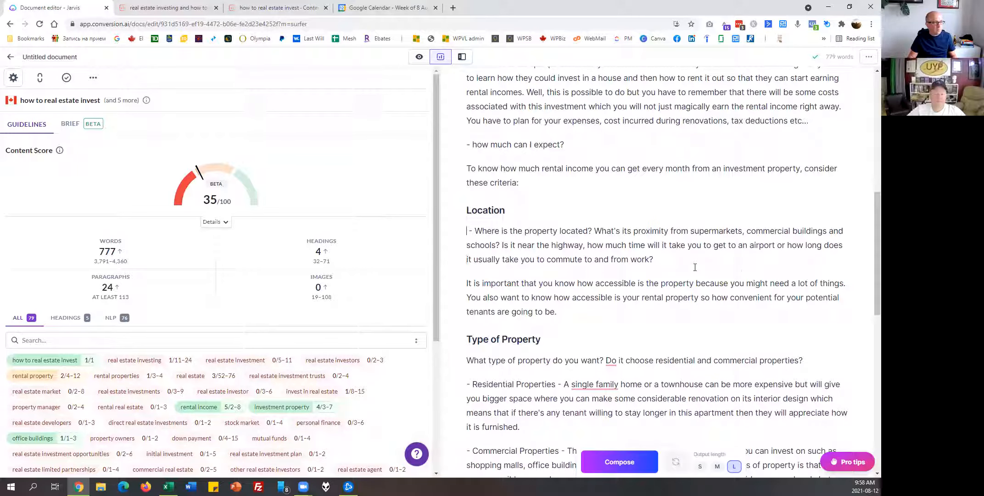
pyautogui.press('Delete')
pyautogui.press('Delete')
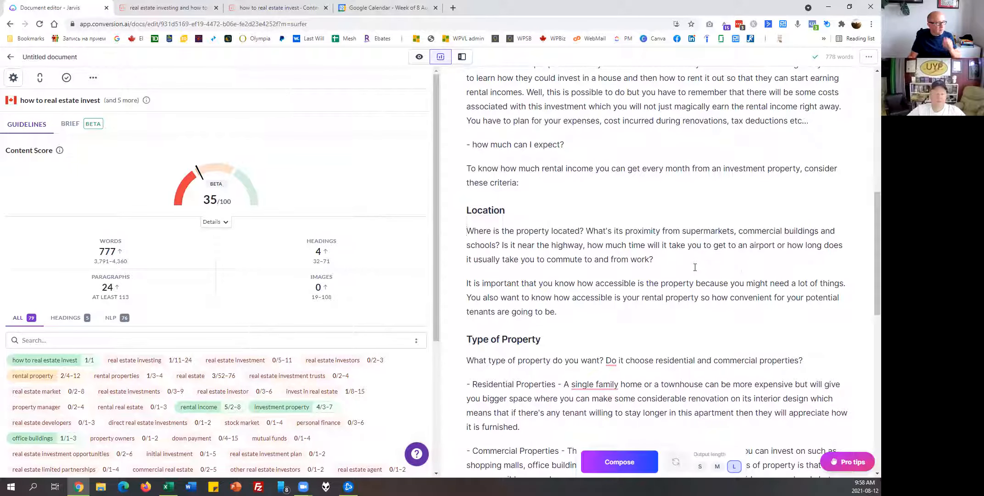
# - Add a "***" separator line below the 12-month investment property question at the end of the document
pyautogui.scroll(-2, 198, 336)
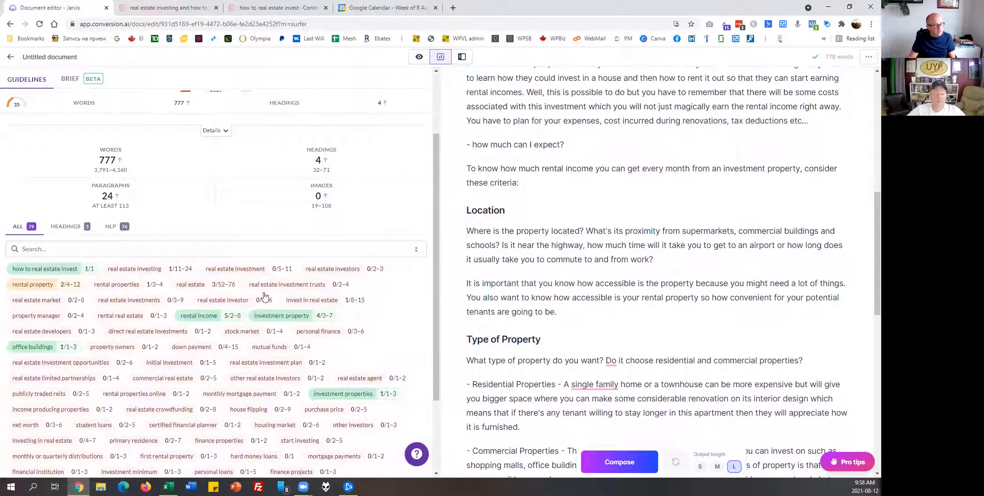
pyautogui.scroll(-2, 141, 436)
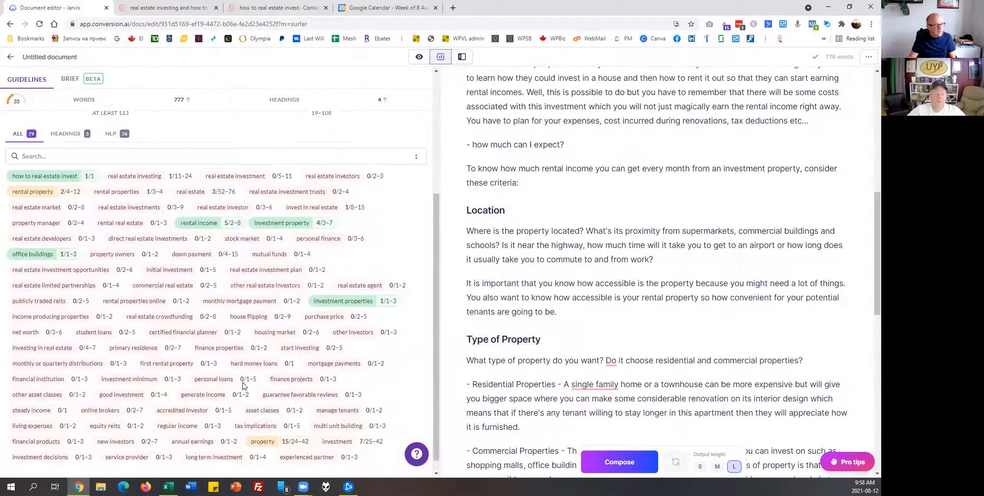
pyautogui.scroll(-2, 649, 360)
pyautogui.scroll(-8, 649, 361)
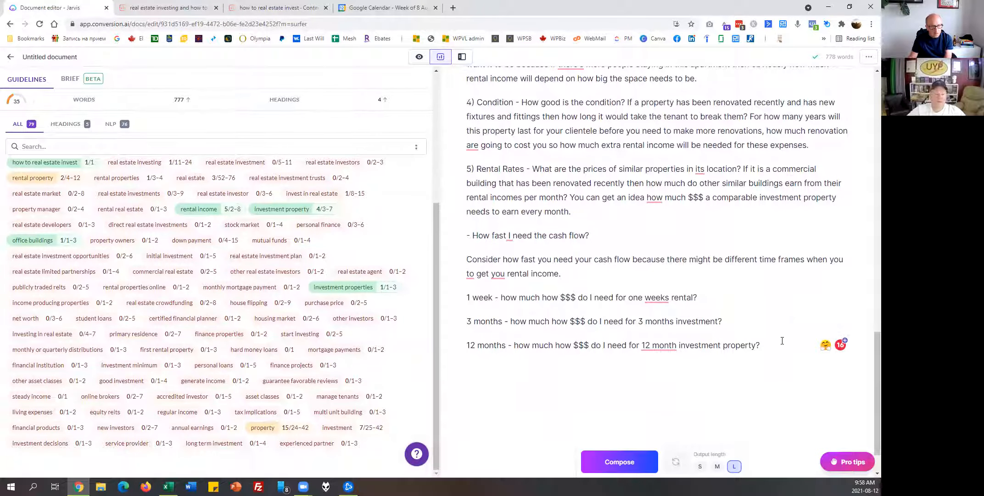
pyautogui.press('Return')
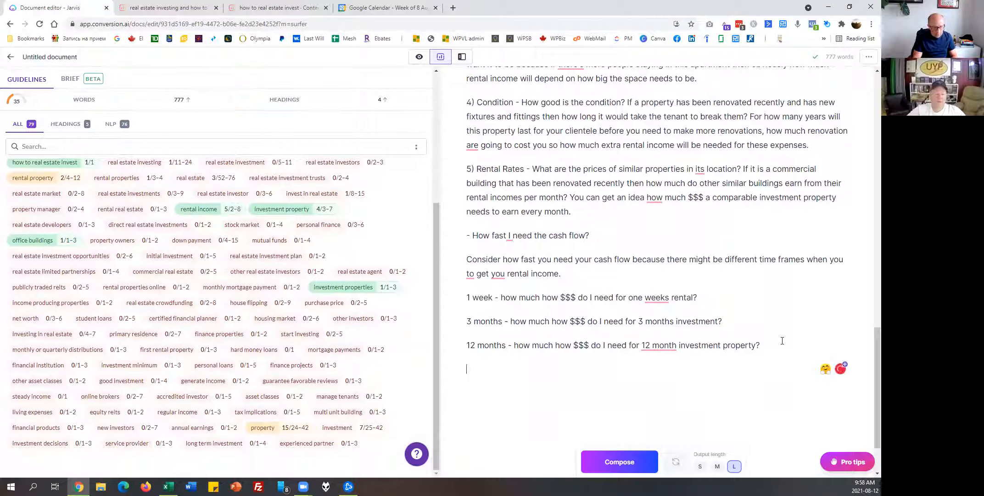
pyautogui.write('**')
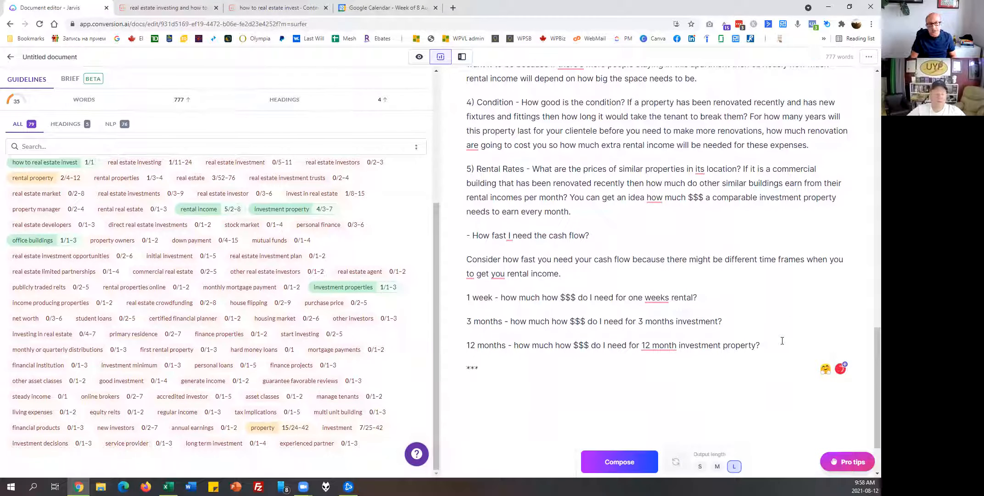
pyautogui.write('*')
pyautogui.press('Return')
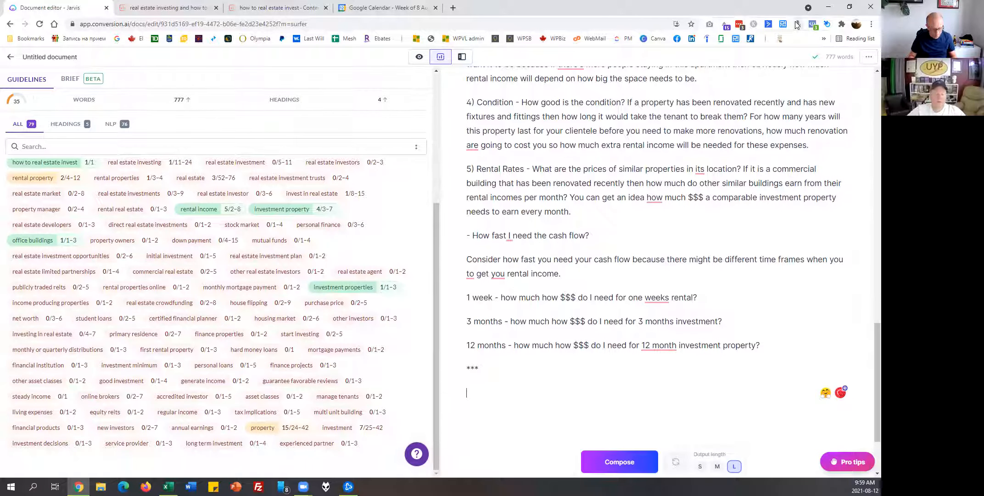
# - Write "Online brokers who help investing in real estate" below the "***" separator and format it as an H2 heading
pyautogui.write('Online brokers')
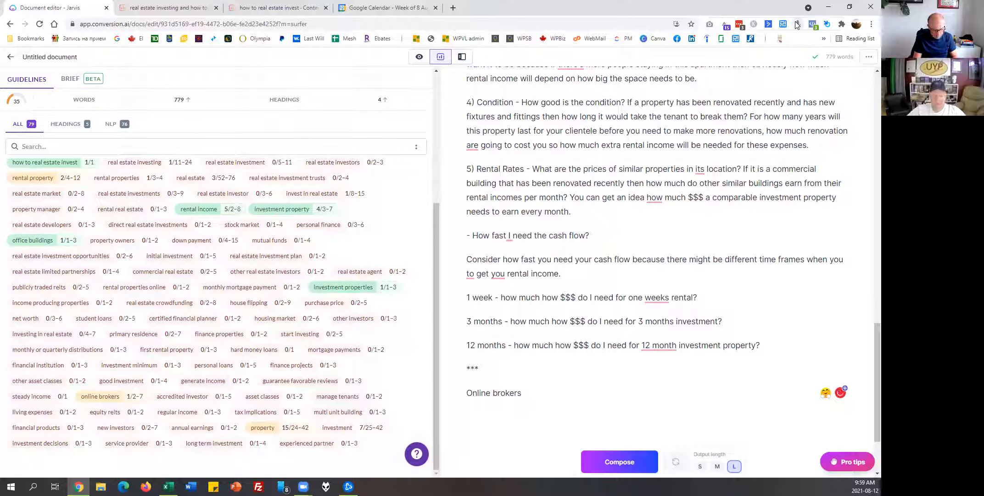
pyautogui.write('help investing in real estate')
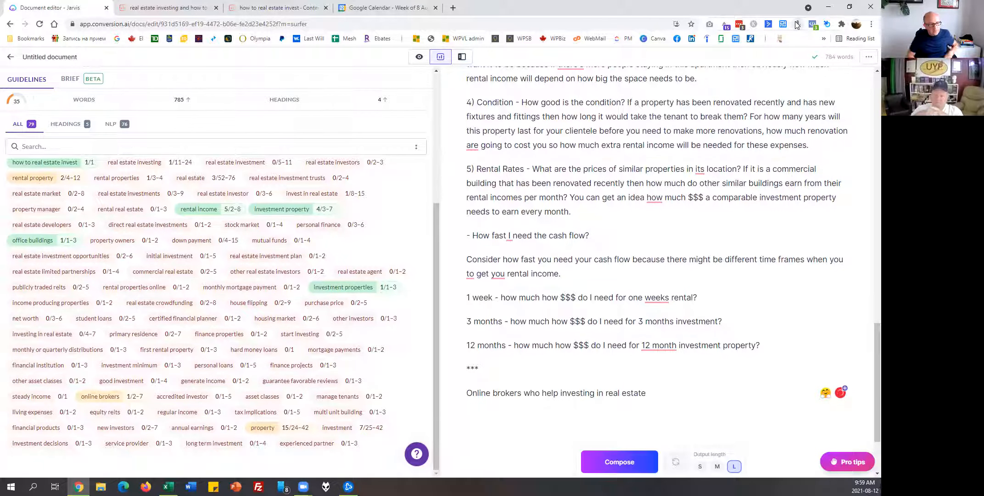
pyautogui.press('Return')
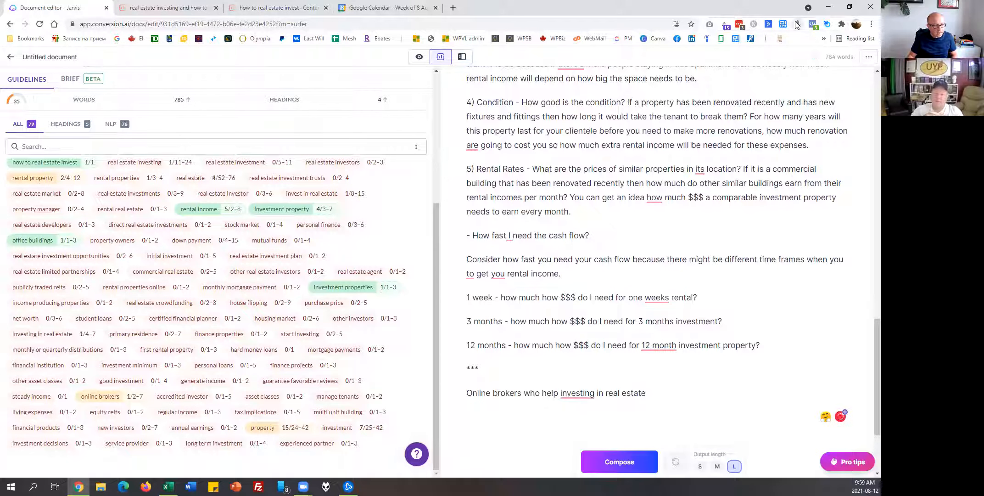
pyautogui.moveTo(577, 394)
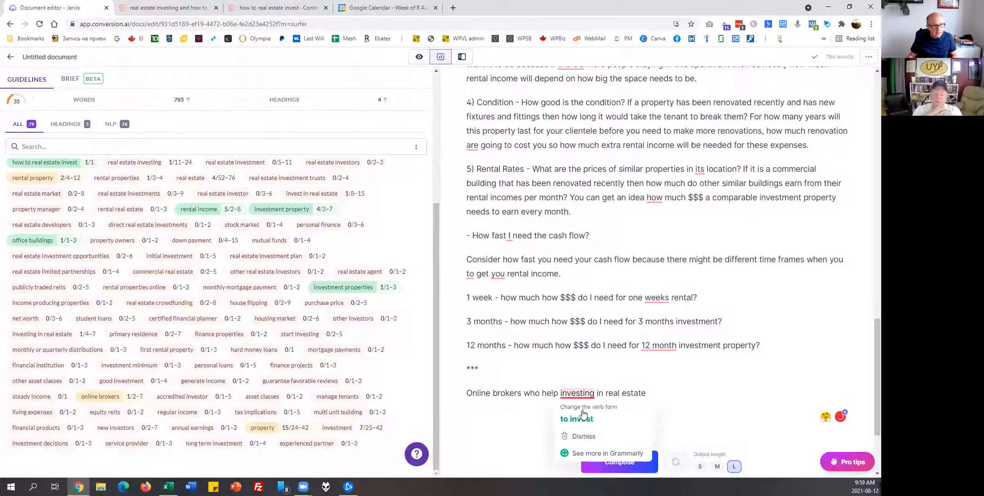
pyautogui.moveTo(661, 394); pyautogui.dragTo(465, 394)
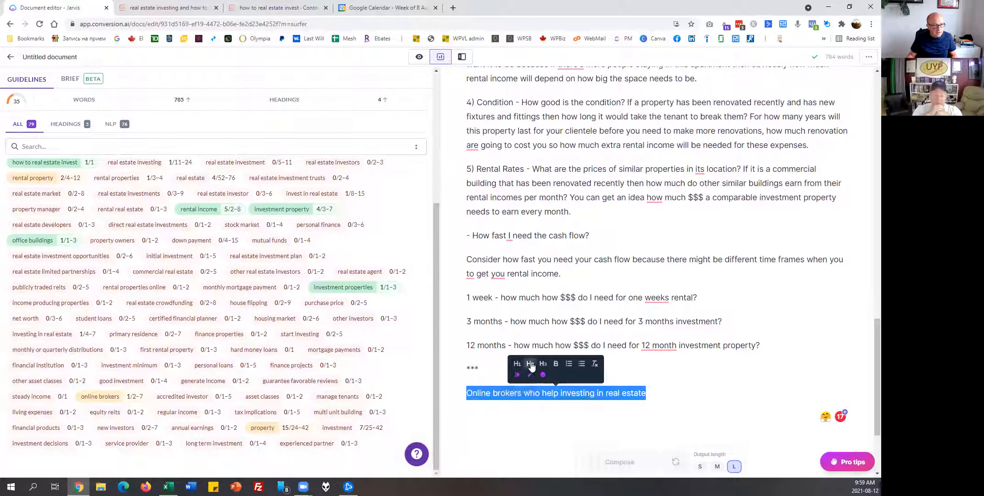
pyautogui.click(531, 365)
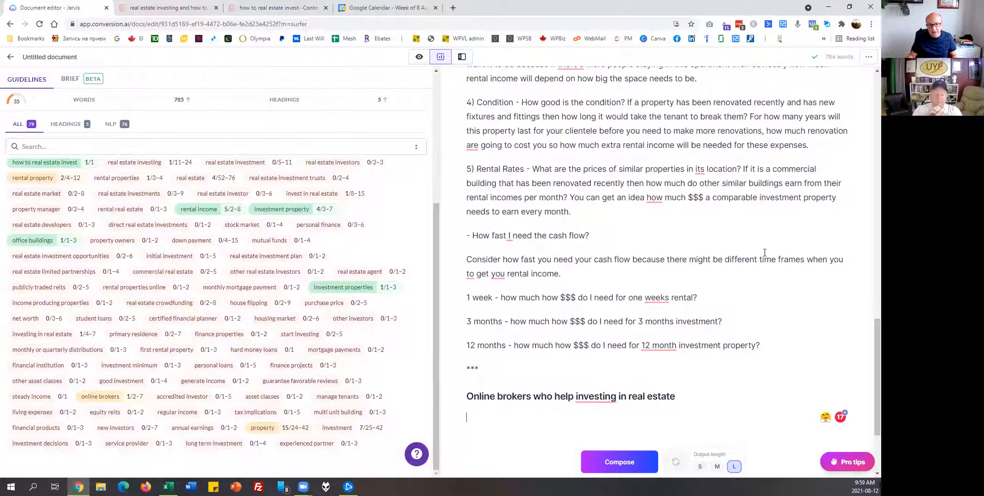
# - Compose AI text under the "Online brokers who help investing in real estate" heading and review the content score in the guidelines
pyautogui.click(634, 463)
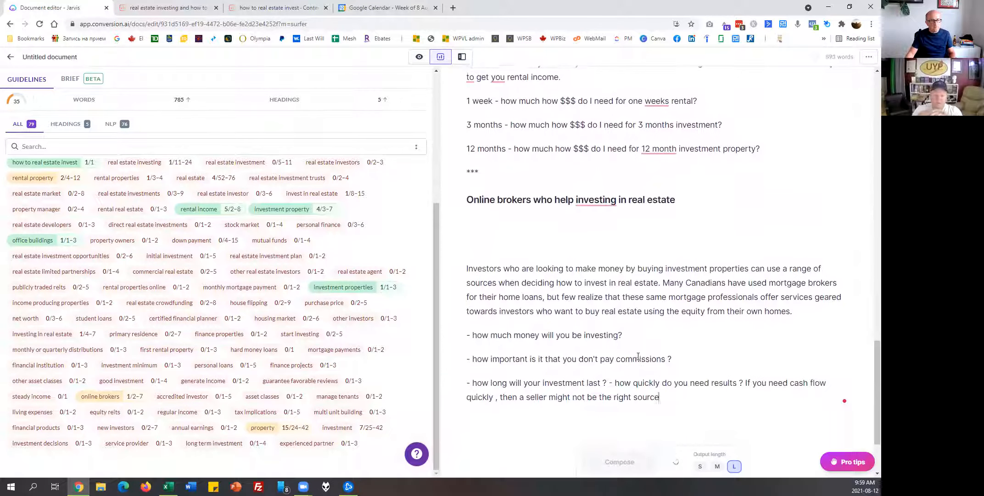
pyautogui.scroll(-3, 645, 303)
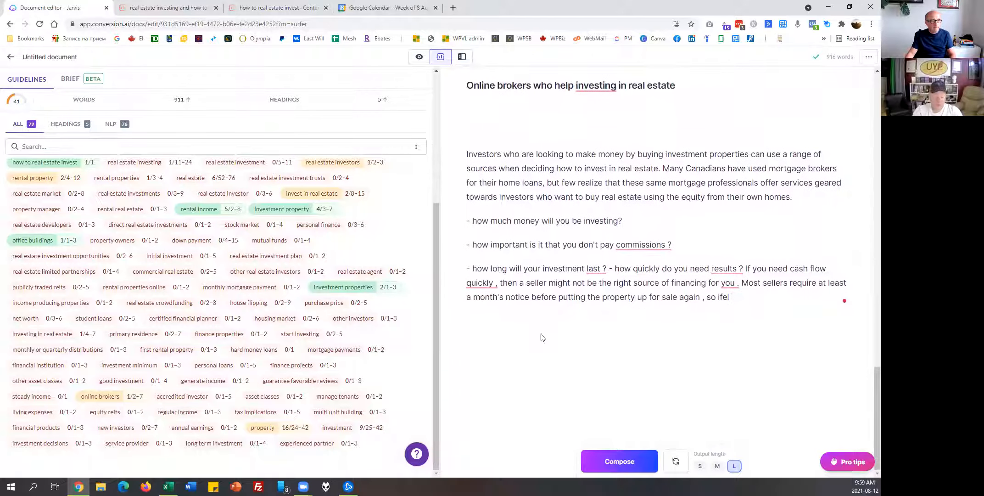
pyautogui.scroll(2, 520, 401)
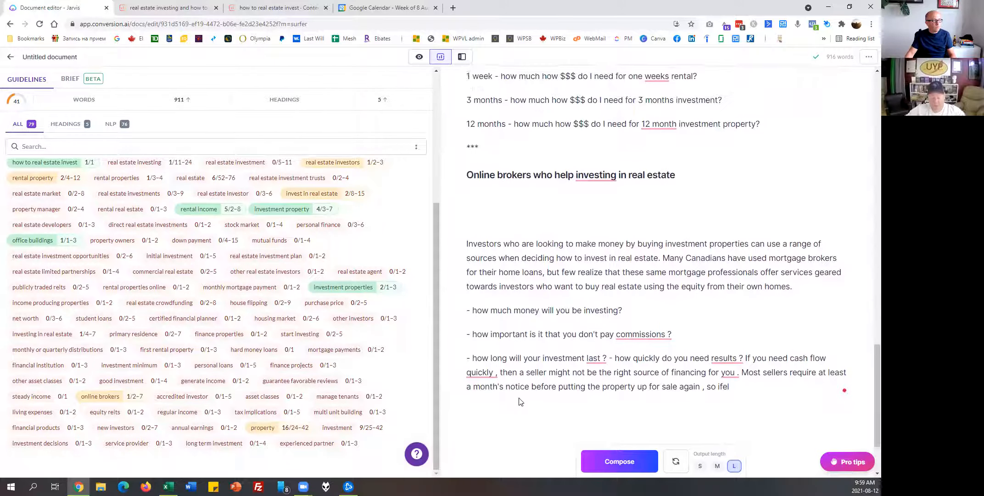
pyautogui.scroll(5, 165, 264)
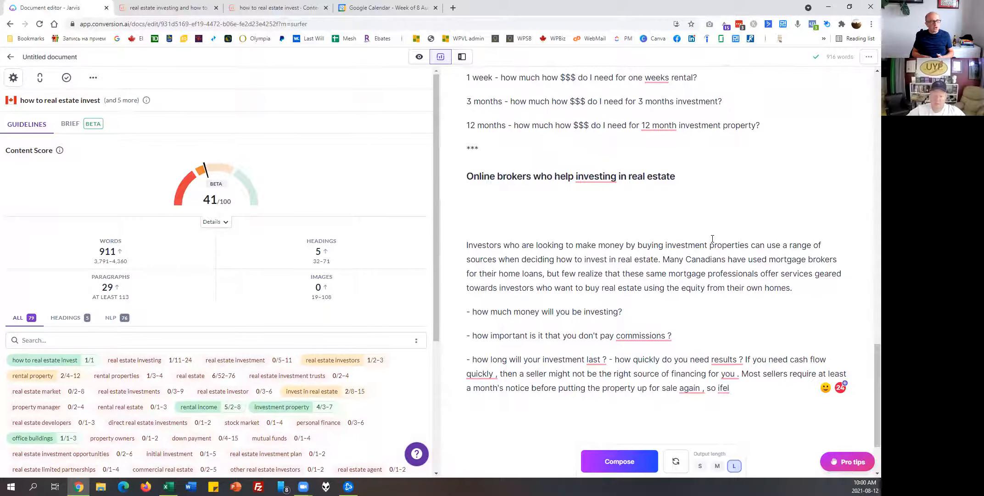
pyautogui.moveTo(323, 305)
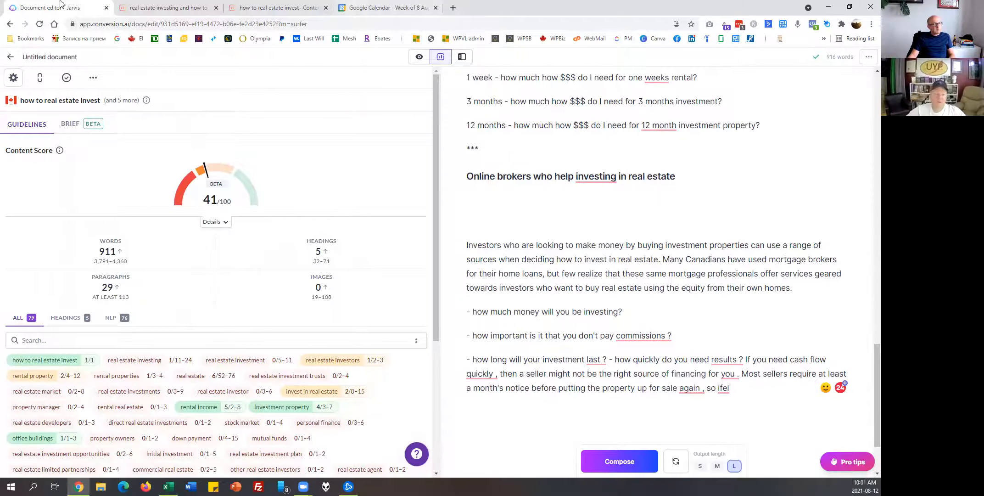
# - Close the Jarvis document, both Surfer pages and the Google Calendar page to end the browser session
pyautogui.click(106, 7)
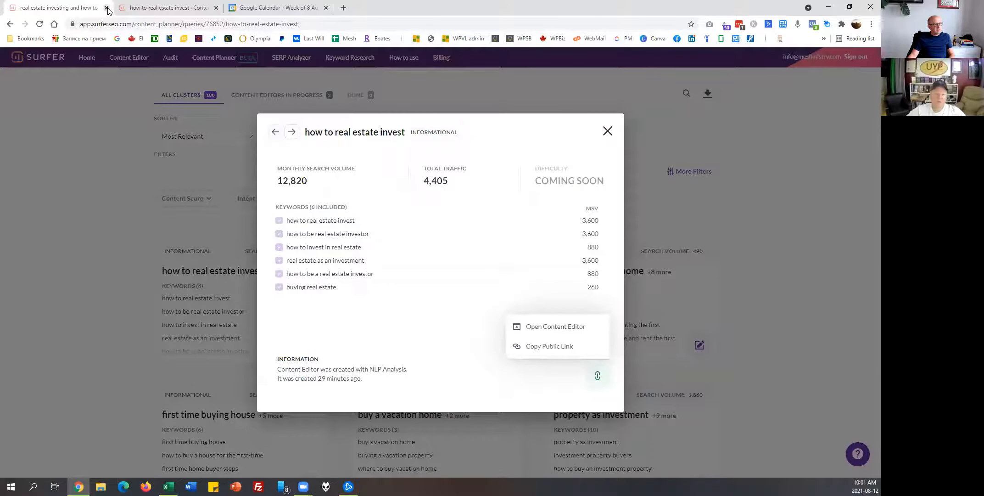
pyautogui.click(106, 8)
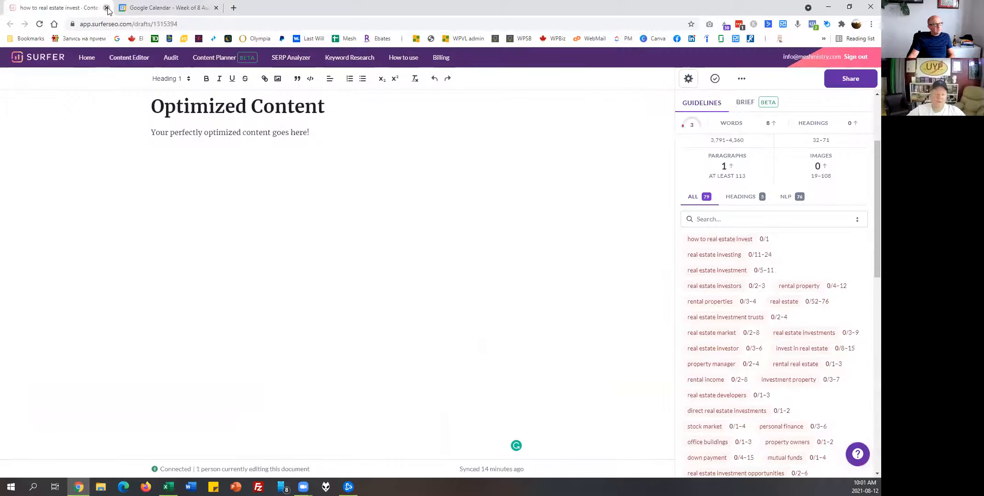
pyautogui.click(106, 8)
pyautogui.click(106, 8)
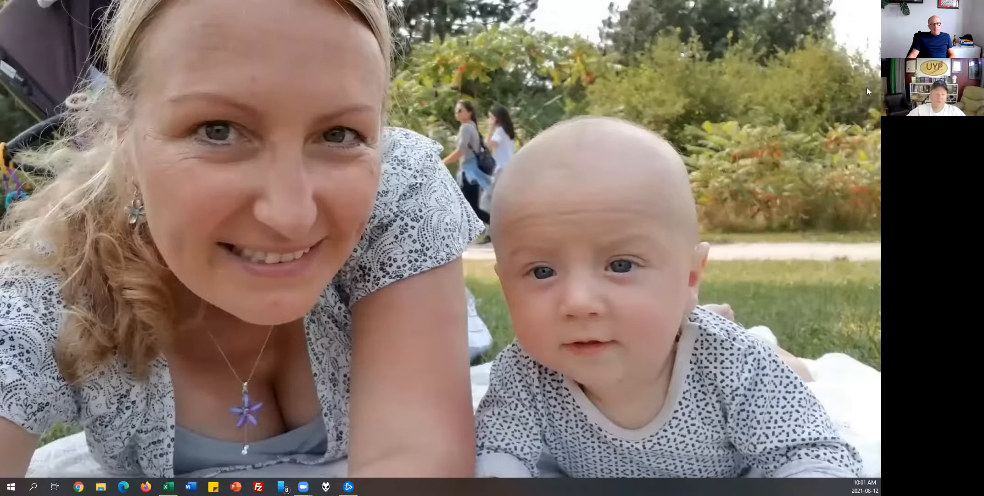